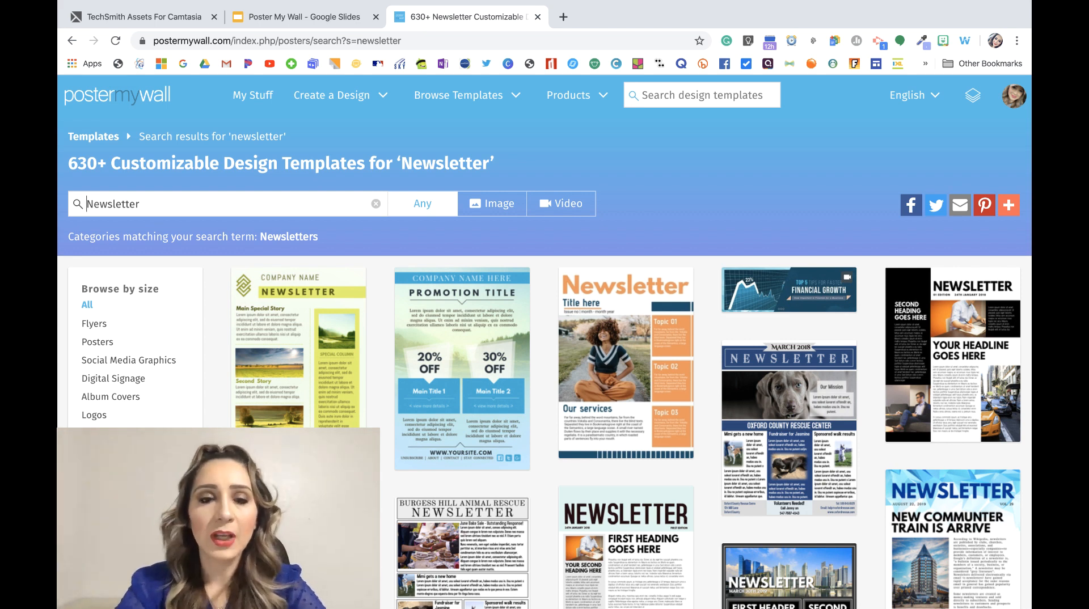
Examine the newsletter design templates in the search results to find a suitable one
{"action": "scroll", "coordinate": [668, 357], "scroll_direction": "down", "scroll_amount": 5}
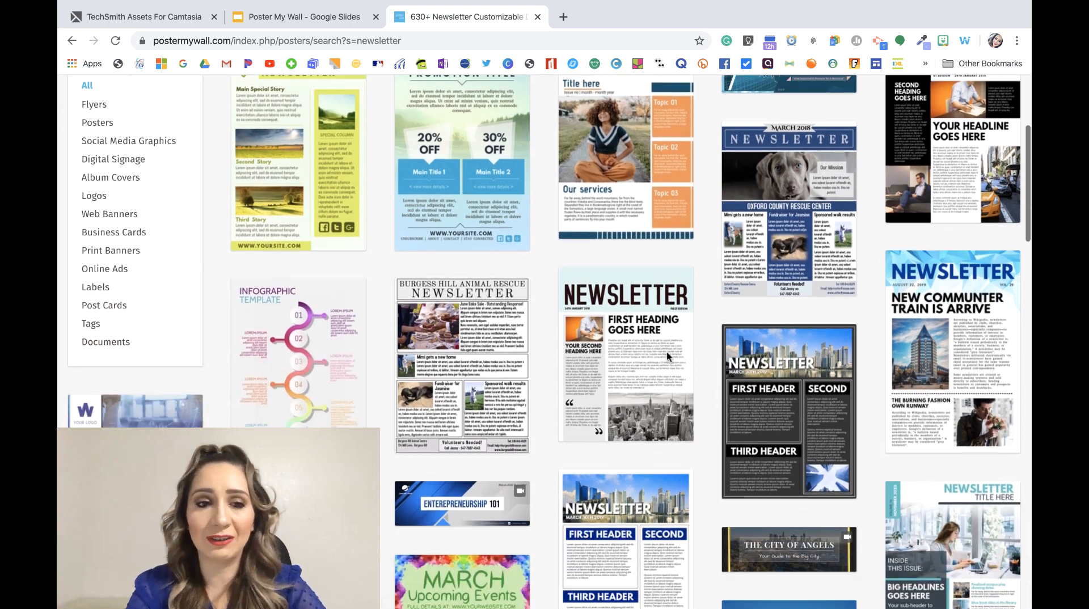
{"action": "scroll", "coordinate": [668, 358], "scroll_direction": "down", "scroll_amount": 1}
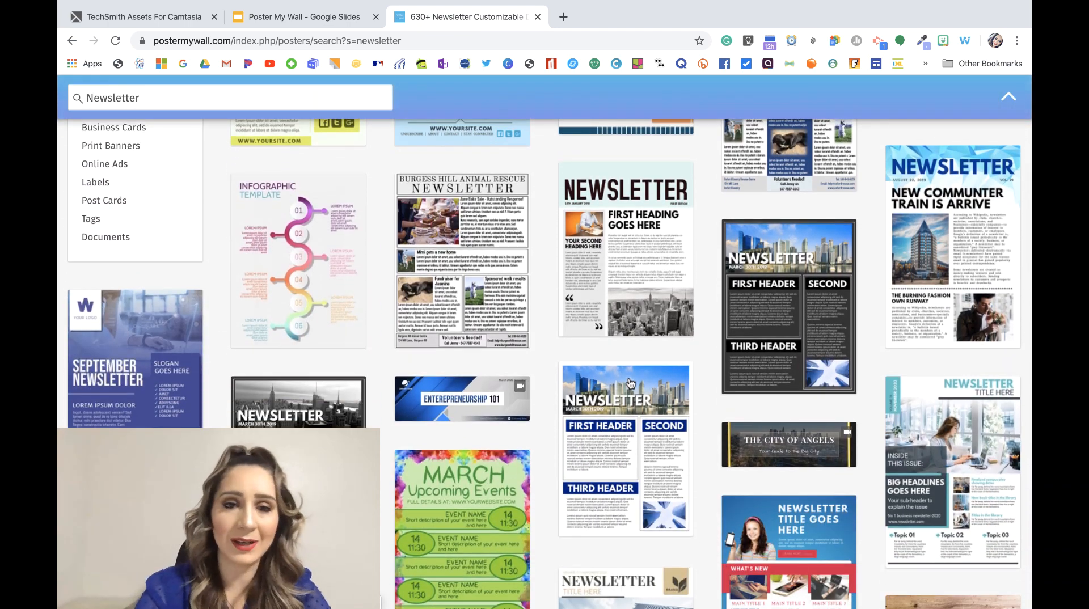
{"action": "scroll", "coordinate": [632, 397], "scroll_direction": "down", "scroll_amount": 3}
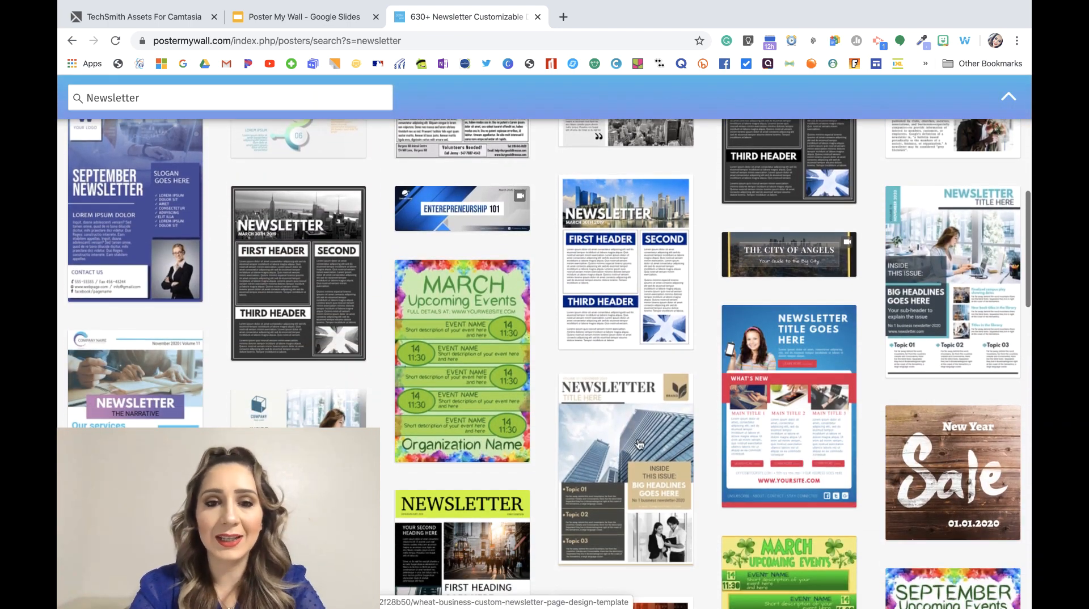
{"action": "scroll", "coordinate": [639, 444], "scroll_direction": "down", "scroll_amount": 1}
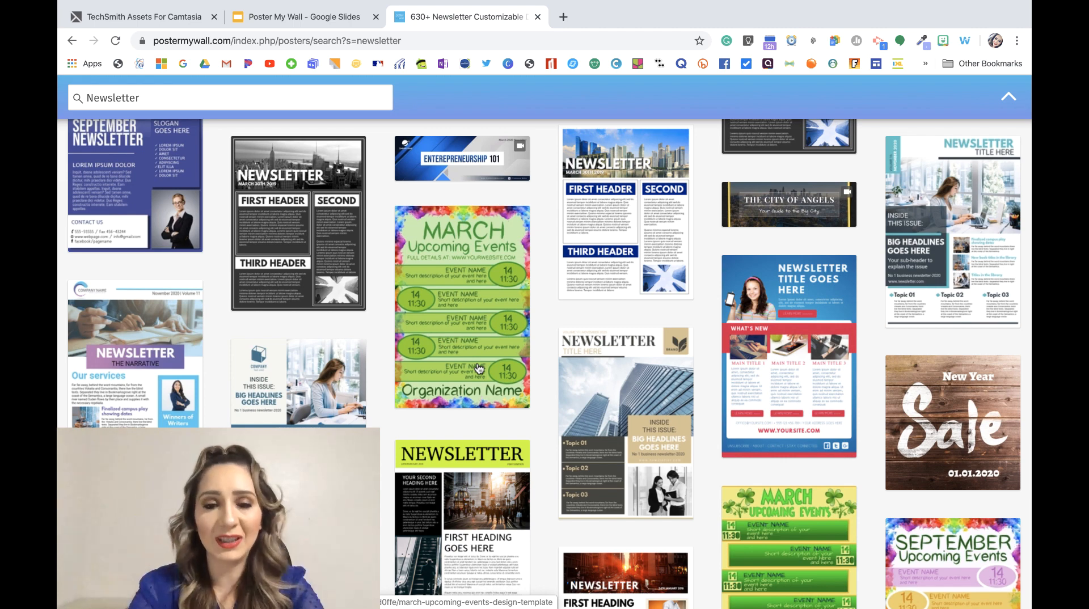
{"action": "scroll", "coordinate": [480, 368], "scroll_direction": "down", "scroll_amount": 7}
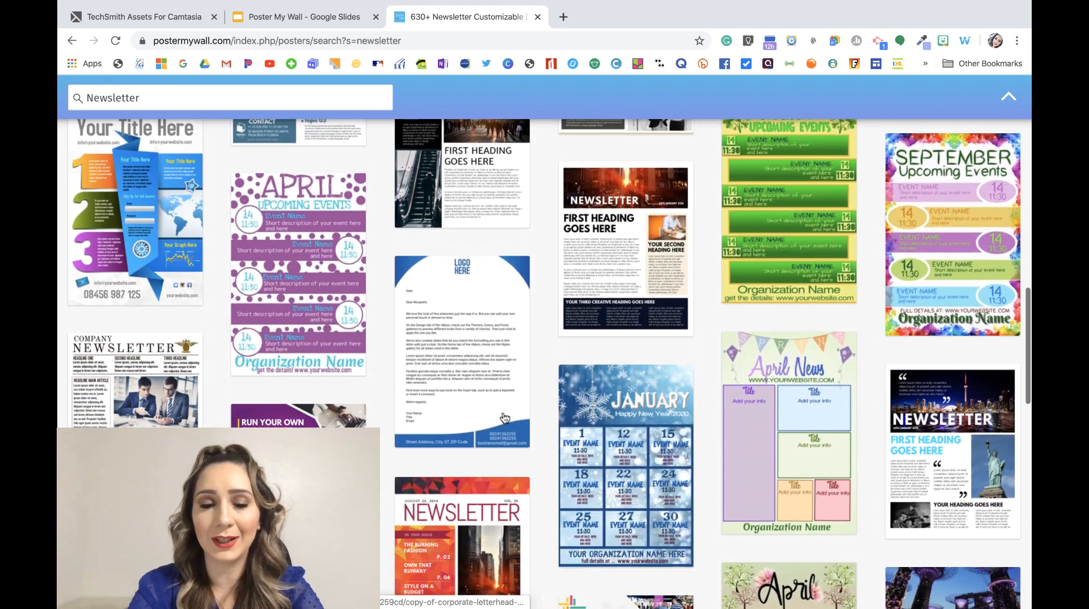
{"action": "scroll", "coordinate": [507, 428], "scroll_direction": "down", "scroll_amount": 1}
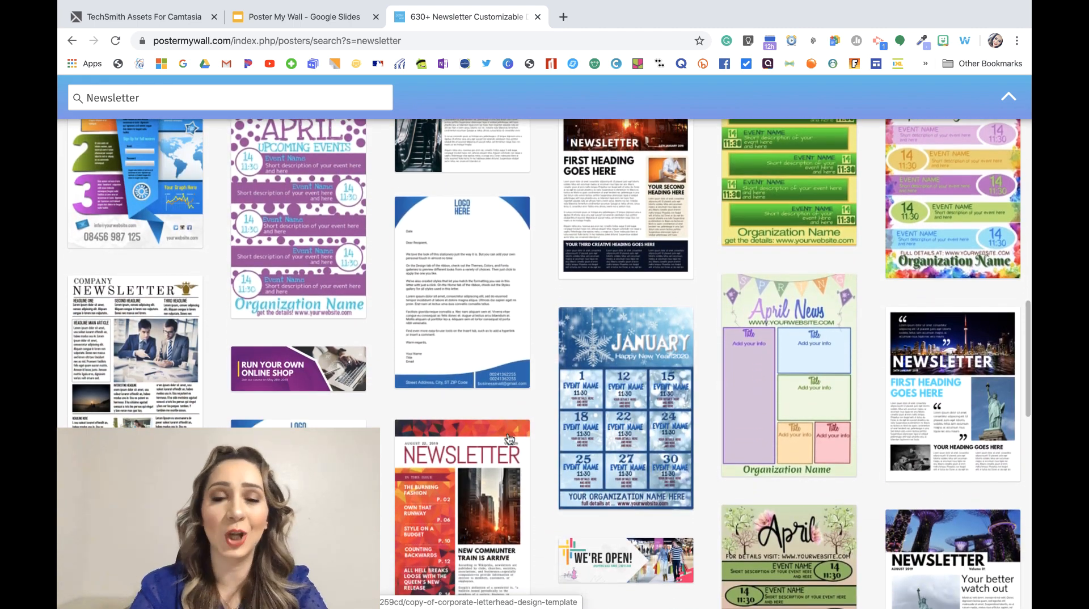
{"action": "scroll", "coordinate": [509, 438], "scroll_direction": "down", "scroll_amount": 4}
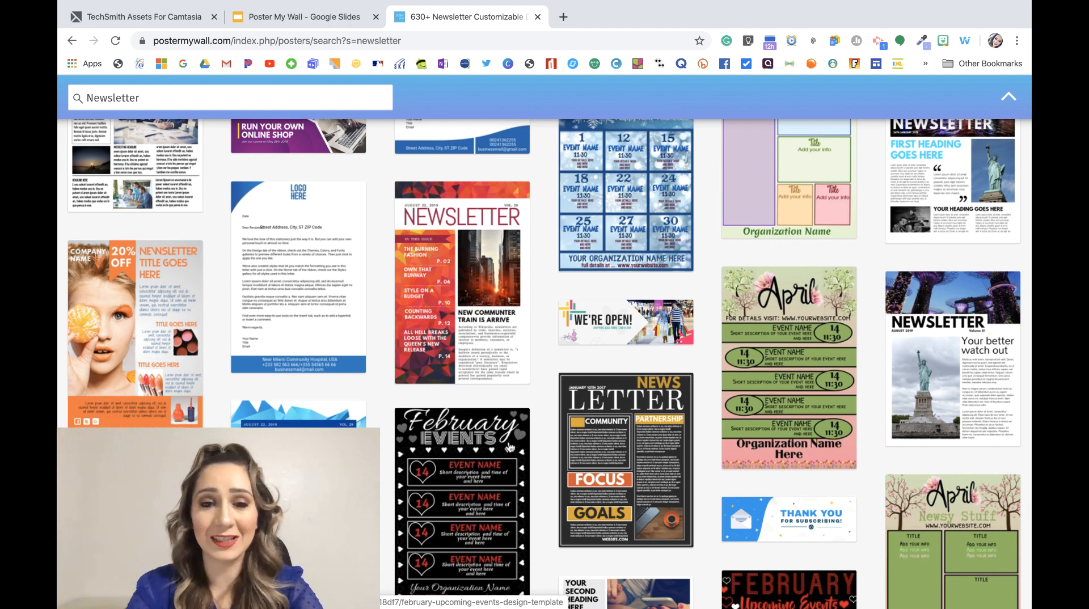
{"action": "scroll", "coordinate": [510, 448], "scroll_direction": "down", "scroll_amount": 1}
{"action": "scroll", "coordinate": [510, 448], "scroll_direction": "down", "scroll_amount": 3}
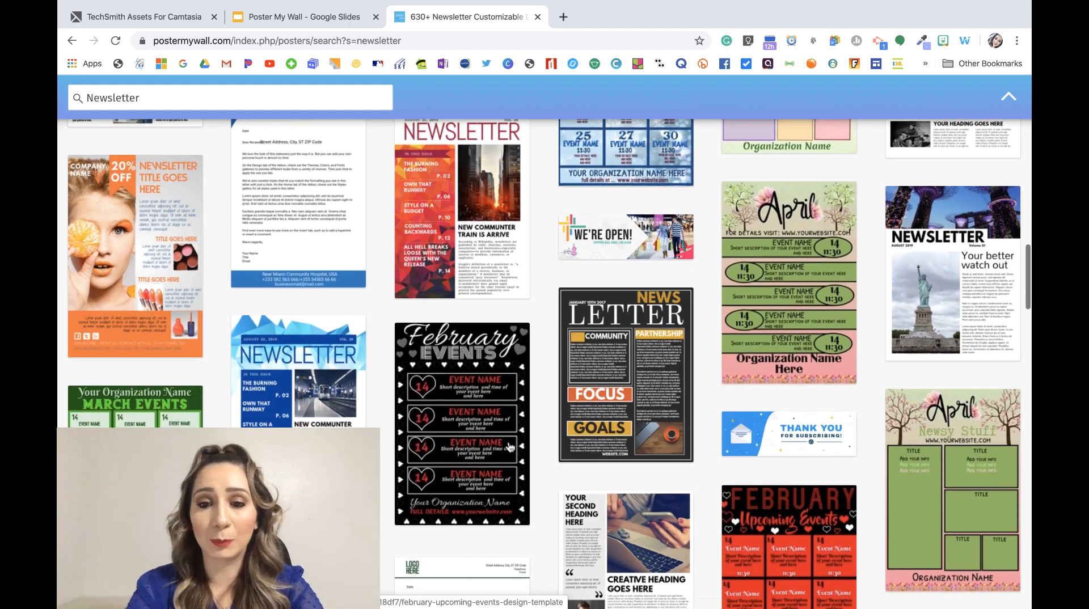
{"action": "scroll", "coordinate": [510, 448], "scroll_direction": "down", "scroll_amount": 2}
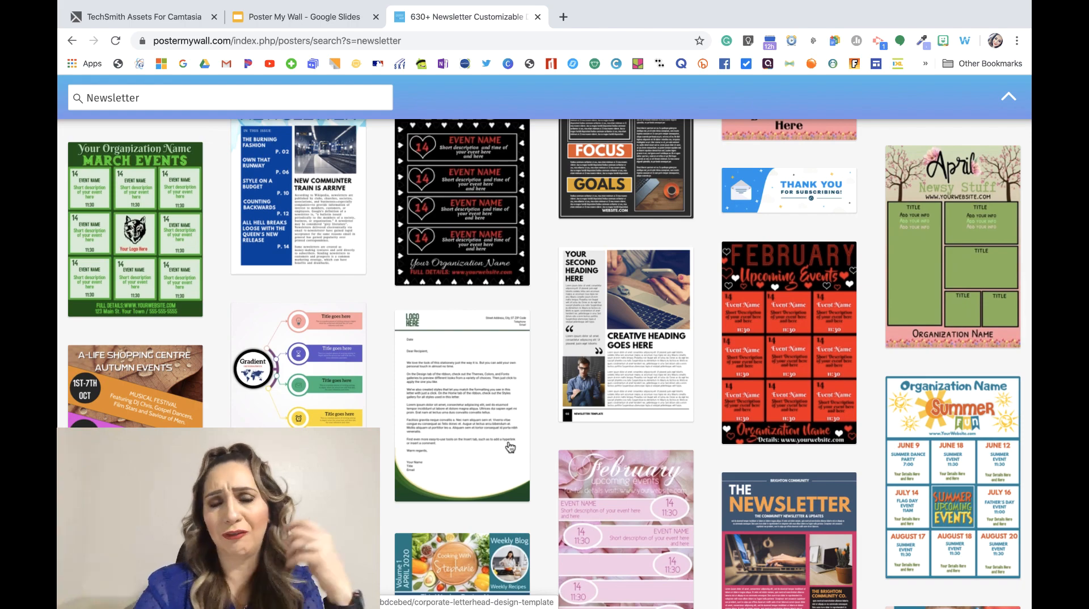
{"action": "scroll", "coordinate": [510, 448], "scroll_direction": "up", "scroll_amount": 10}
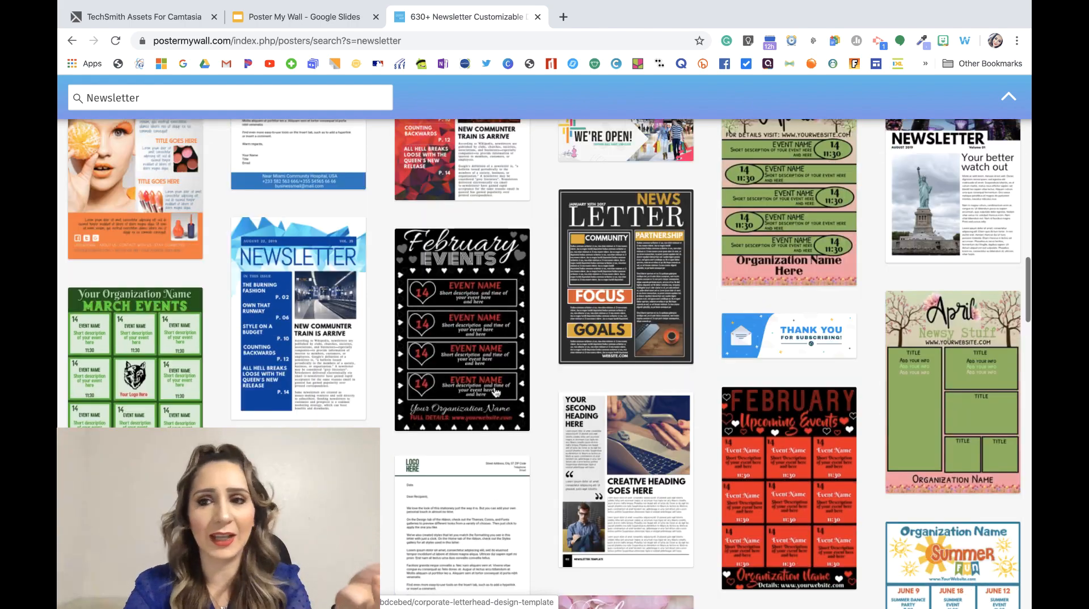
{"action": "scroll", "coordinate": [494, 374], "scroll_direction": "up", "scroll_amount": 5}
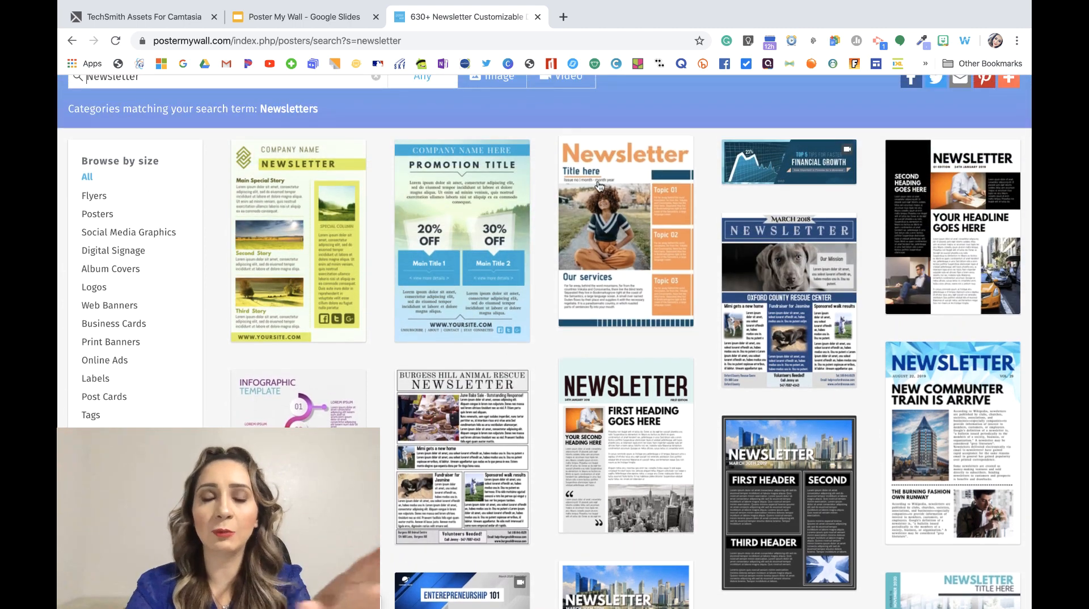
Open the orange and navy newsletter template with the seated woman's photo for customization
{"action": "left_click", "coordinate": [607, 204]}
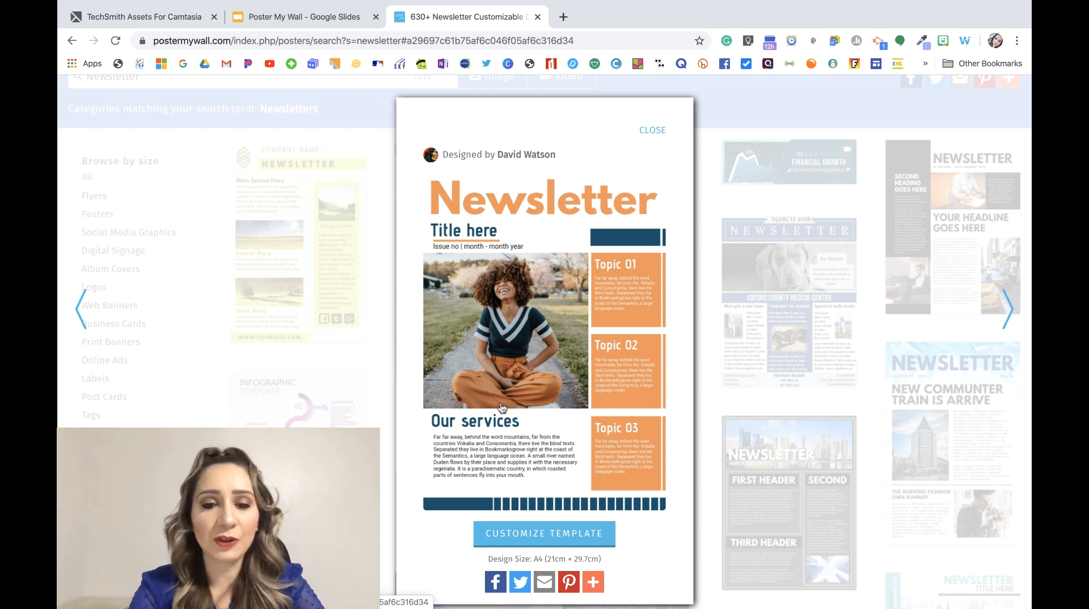
{"action": "left_click", "coordinate": [544, 533]}
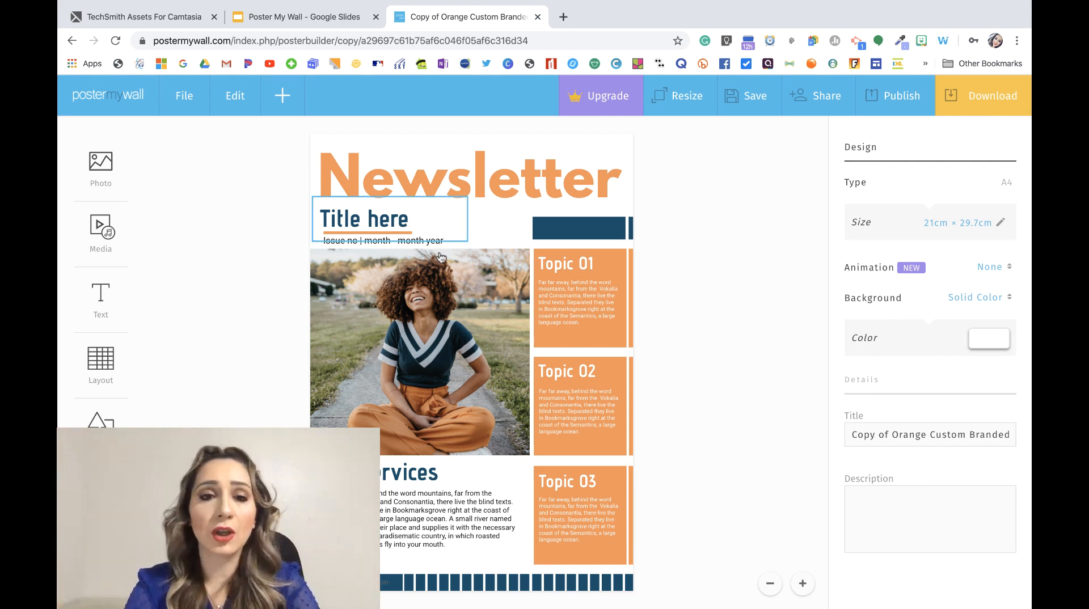
Change the "Newsletter" heading's solid fill color to bright red, fa0000
{"action": "left_click", "coordinate": [466, 185]}
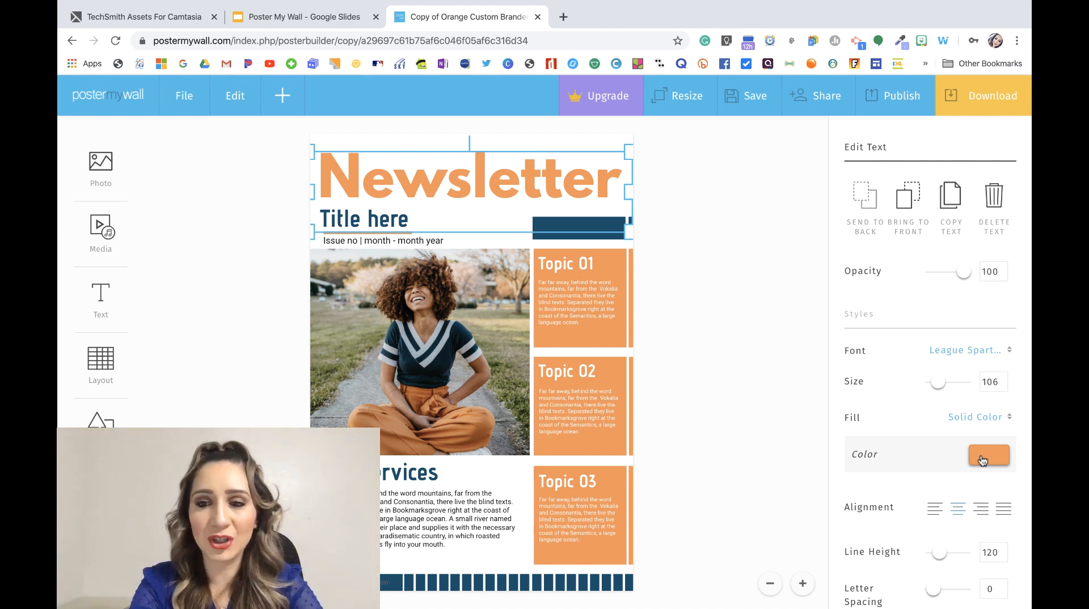
{"action": "left_click", "coordinate": [982, 461]}
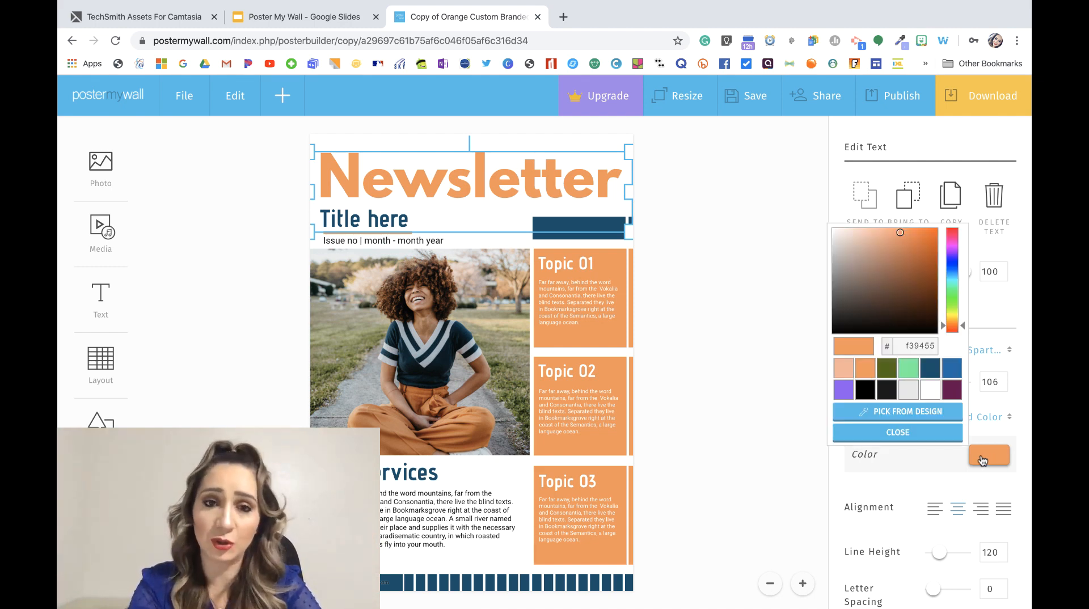
{"action": "left_click", "coordinate": [954, 230]}
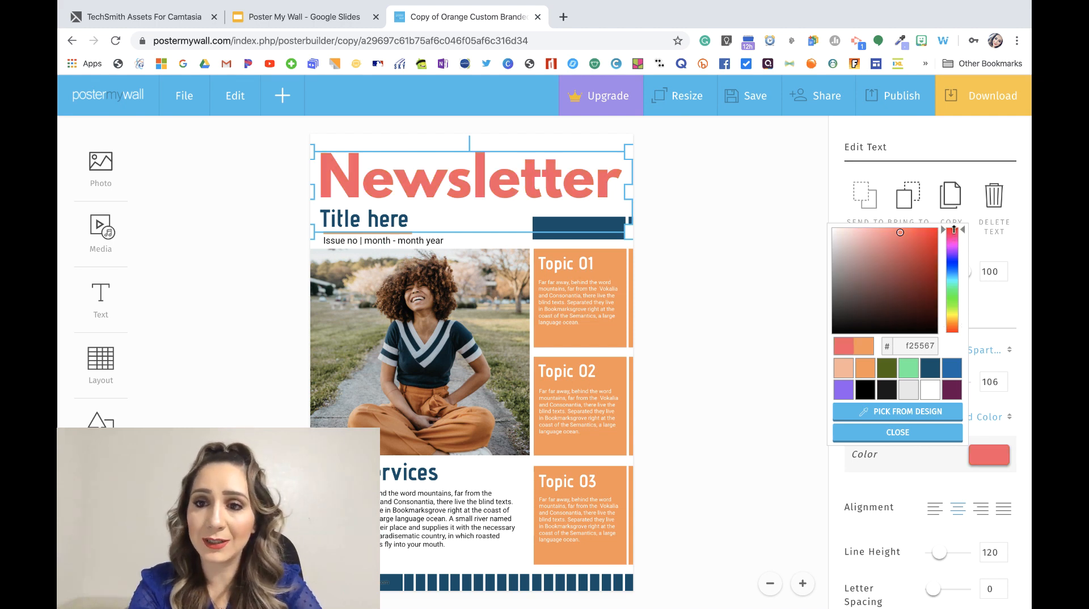
{"action": "left_click_drag", "start_coordinate": [900, 233], "coordinate": [946, 229]}
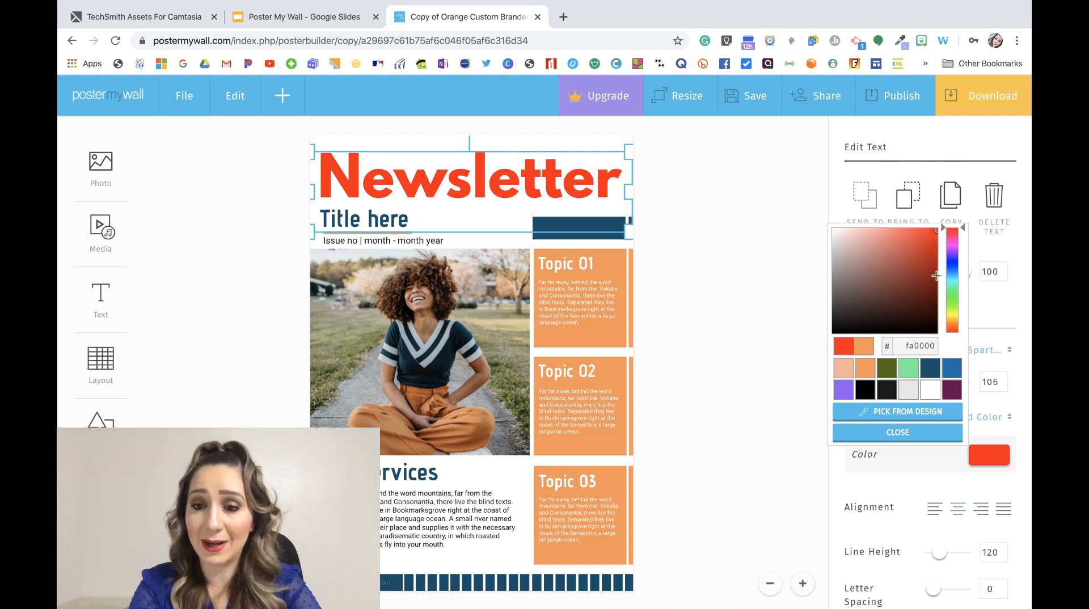
{"action": "left_click", "coordinate": [770, 309]}
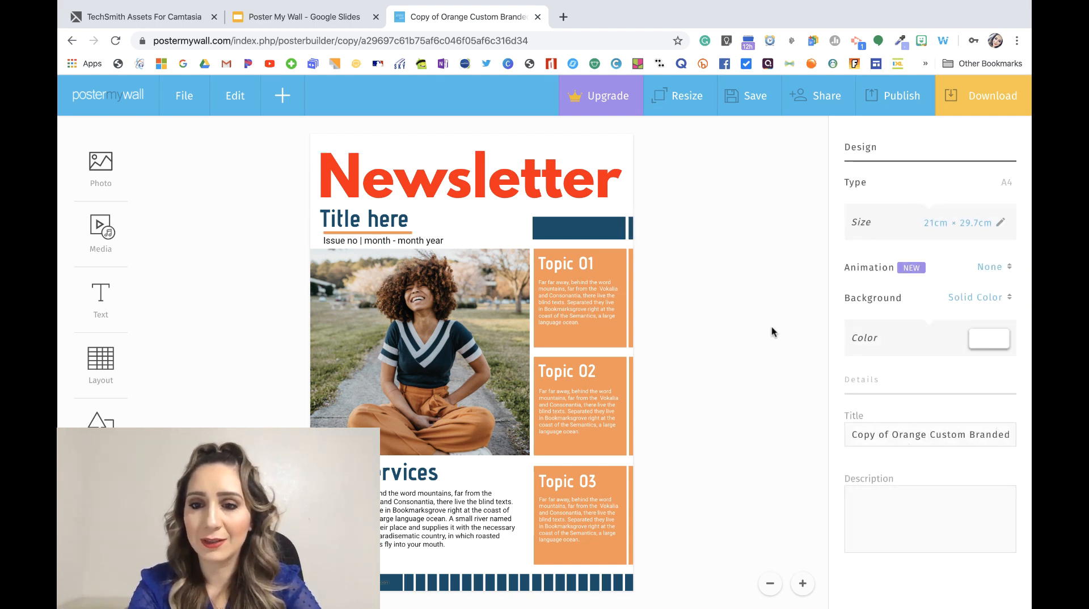
Move the "Newsletter" heading slightly up toward the page's upper edge and open its text for editing
{"action": "left_click", "coordinate": [569, 195]}
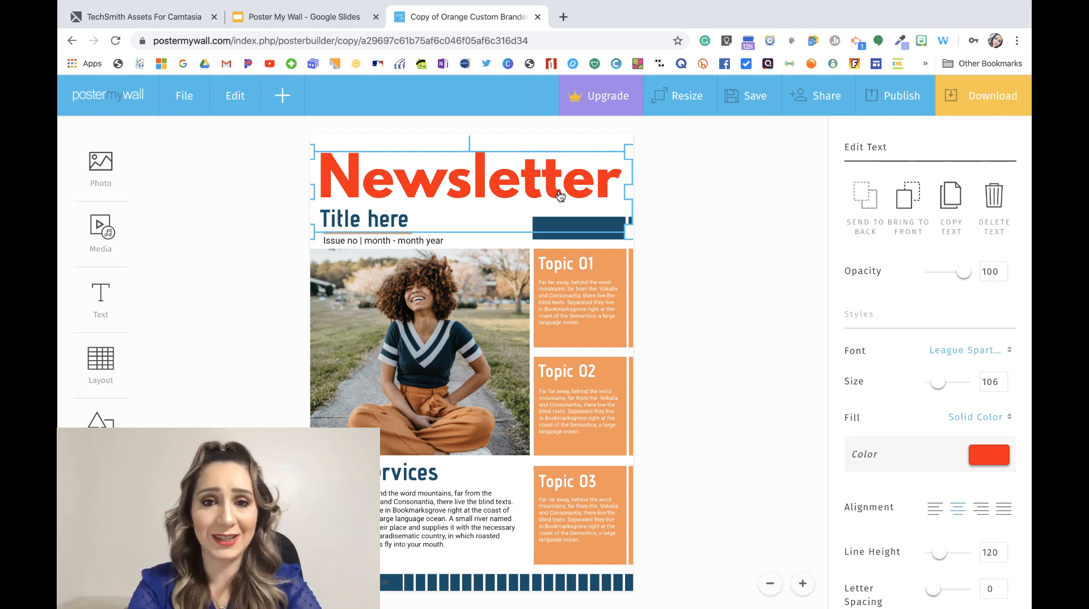
{"action": "mouse_move", "coordinate": [447, 188]}
{"action": "left_mouse_down"}
{"action": "mouse_move", "coordinate": [524, 164]}
{"action": "mouse_move", "coordinate": [436, 202]}
{"action": "mouse_move", "coordinate": [453, 173]}
{"action": "left_mouse_up"}
{"action": "double_click", "coordinate": [460, 179]}
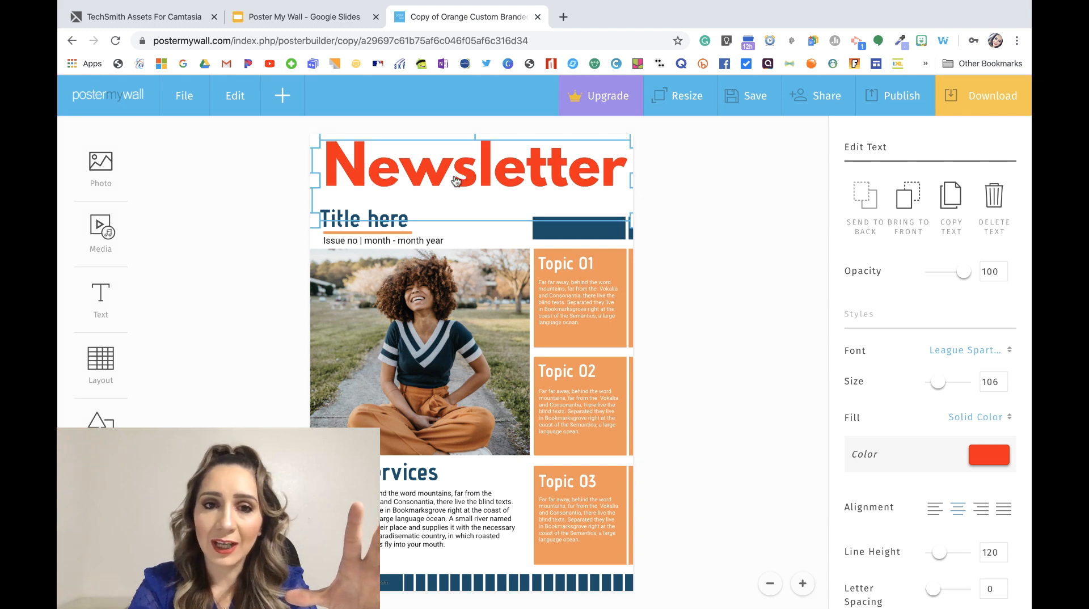
{"action": "left_click", "coordinate": [439, 174]}
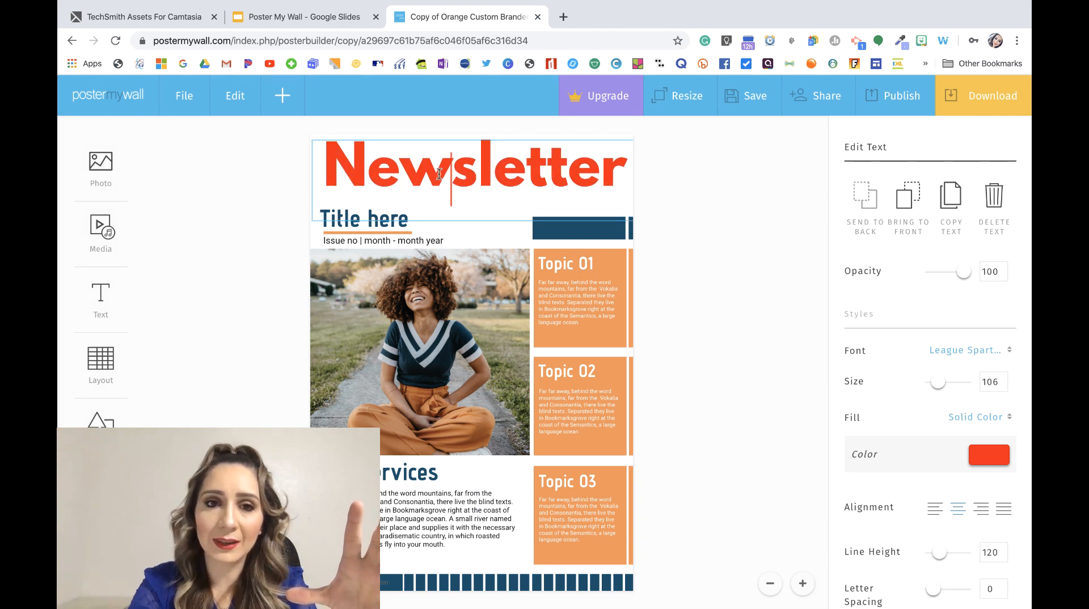
{"action": "left_click", "coordinate": [426, 141]}
{"action": "left_click", "coordinate": [427, 141]}
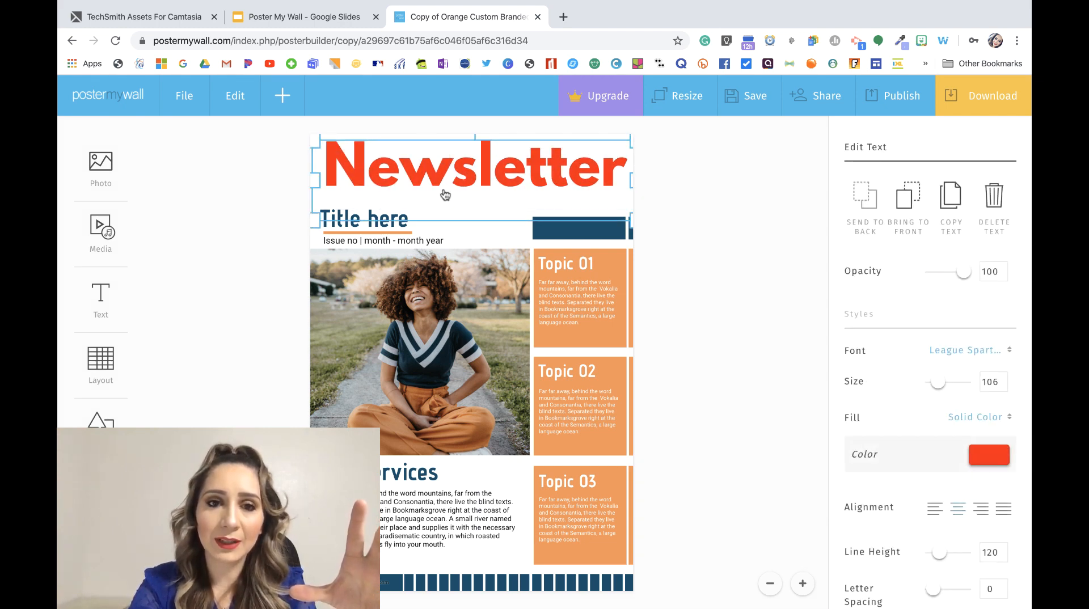
{"action": "left_click", "coordinate": [490, 220]}
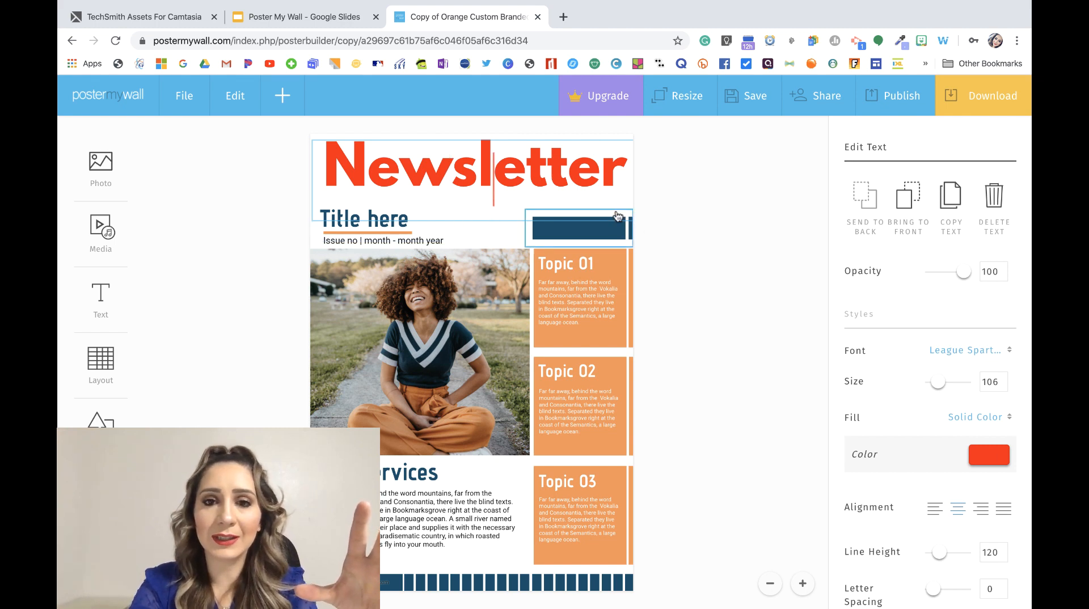
{"action": "left_click_drag", "start_coordinate": [626, 192], "coordinate": [393, 204]}
Shift the seated woman's photo slightly to the right, against the orange topic boxes
{"action": "left_click_drag", "start_coordinate": [349, 249], "coordinate": [369, 272]}
Review the "Newsletter" heading's style, background and layout options, and the photo's effect settings
{"action": "left_click", "coordinate": [338, 168]}
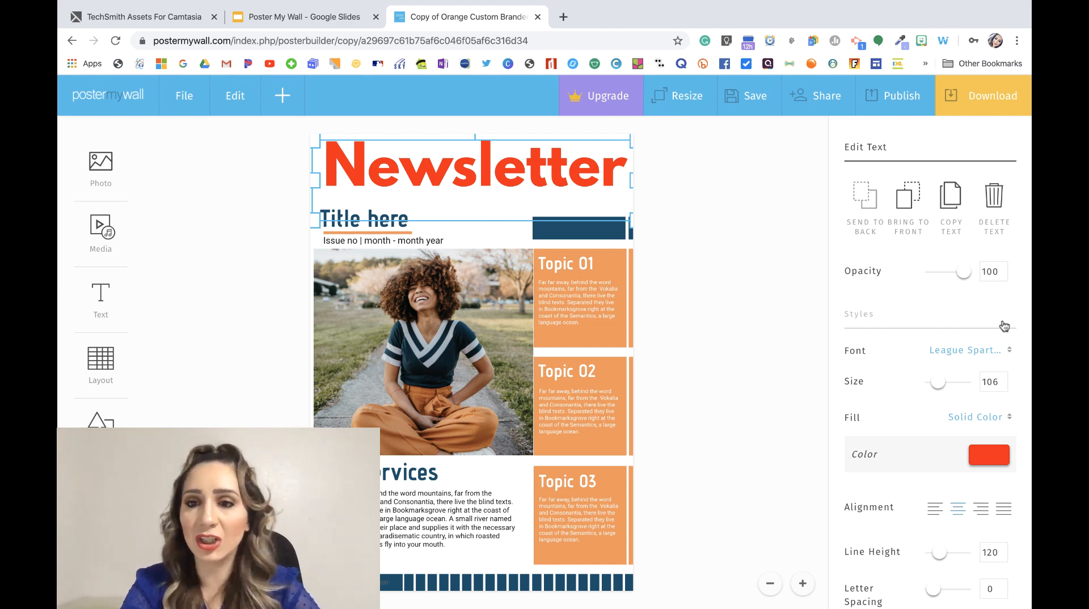
{"action": "scroll", "coordinate": [971, 413], "scroll_direction": "down", "scroll_amount": 3}
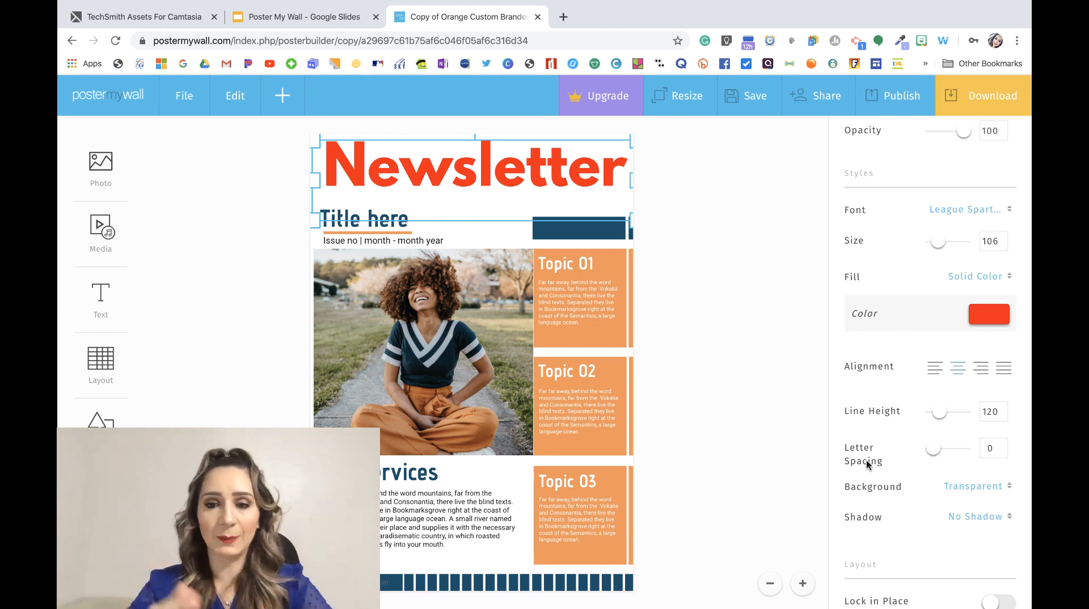
{"action": "left_click", "coordinate": [950, 491]}
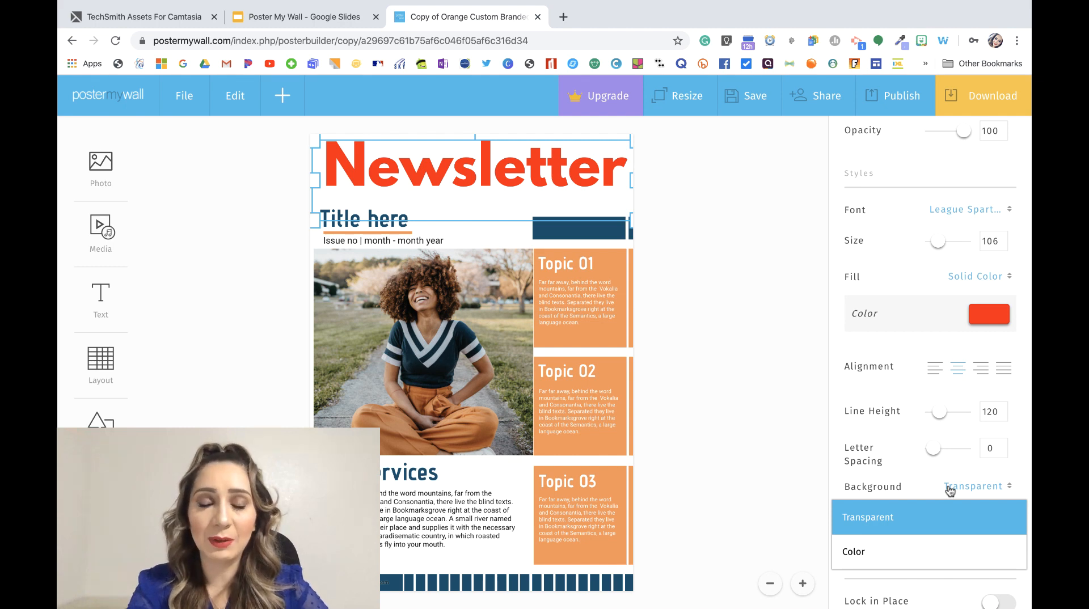
{"action": "left_click", "coordinate": [802, 489]}
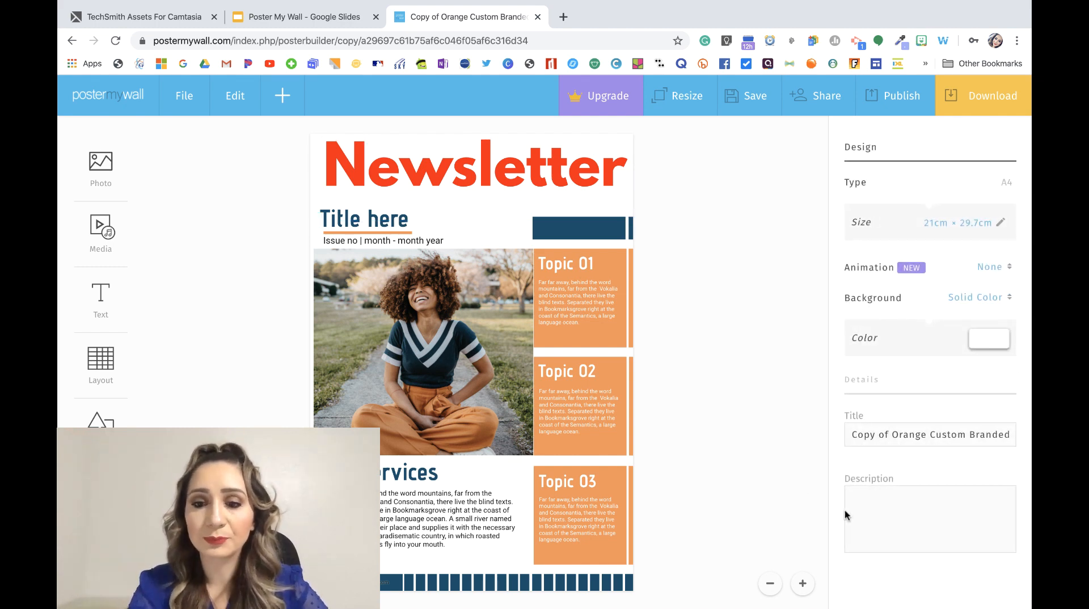
{"action": "left_click", "coordinate": [390, 184]}
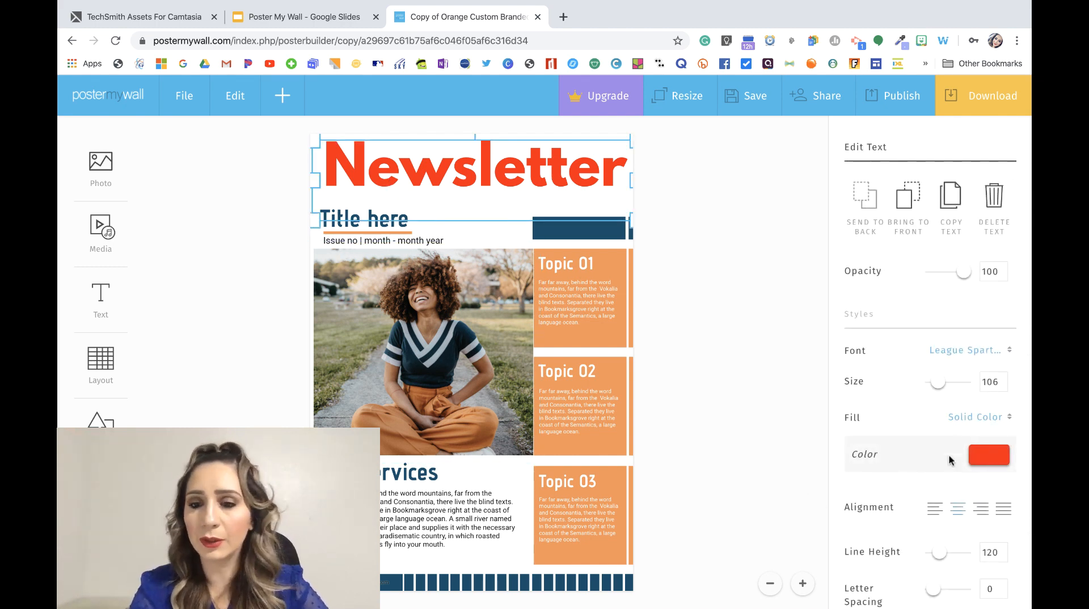
{"action": "scroll", "coordinate": [948, 454], "scroll_direction": "down", "scroll_amount": 5}
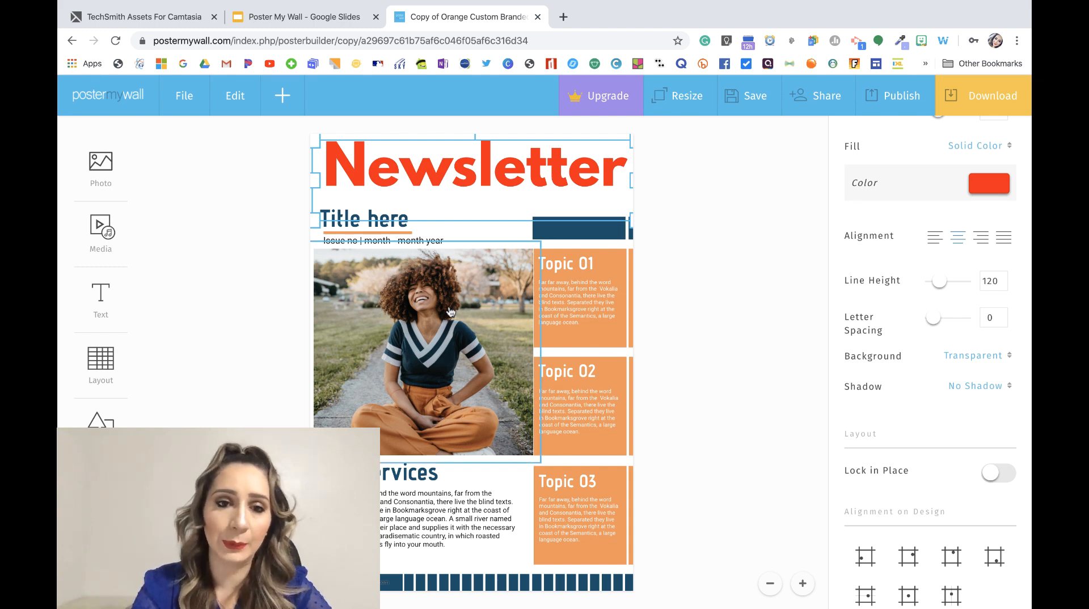
{"action": "left_click", "coordinate": [423, 305]}
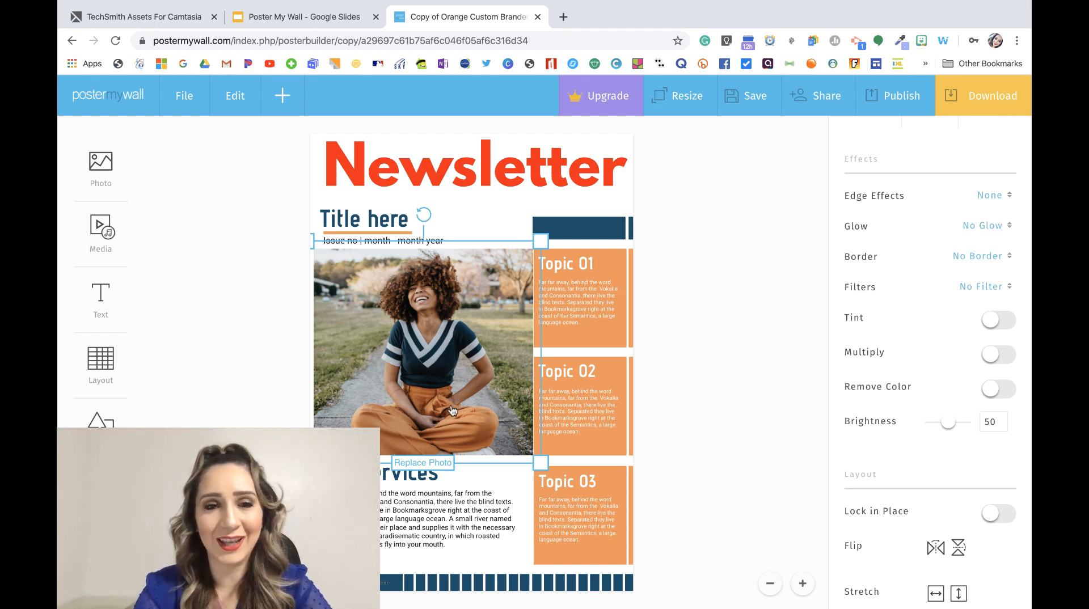
Apply a Strong Shadow to the "Newsletter" heading and deselect it
{"action": "left_click", "coordinate": [461, 170]}
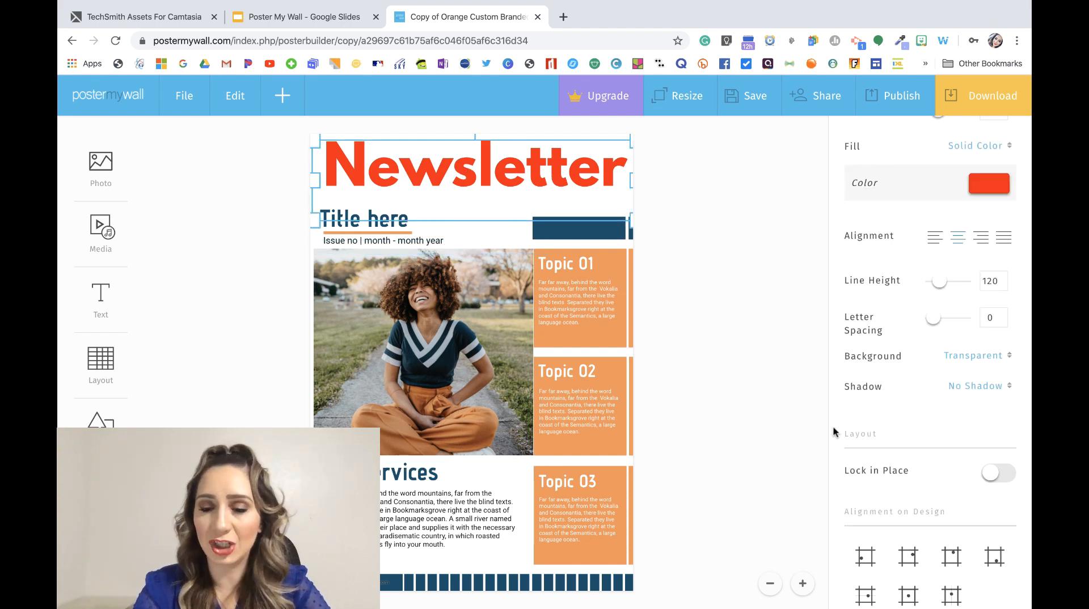
{"action": "scroll", "coordinate": [904, 446], "scroll_direction": "down", "scroll_amount": 1}
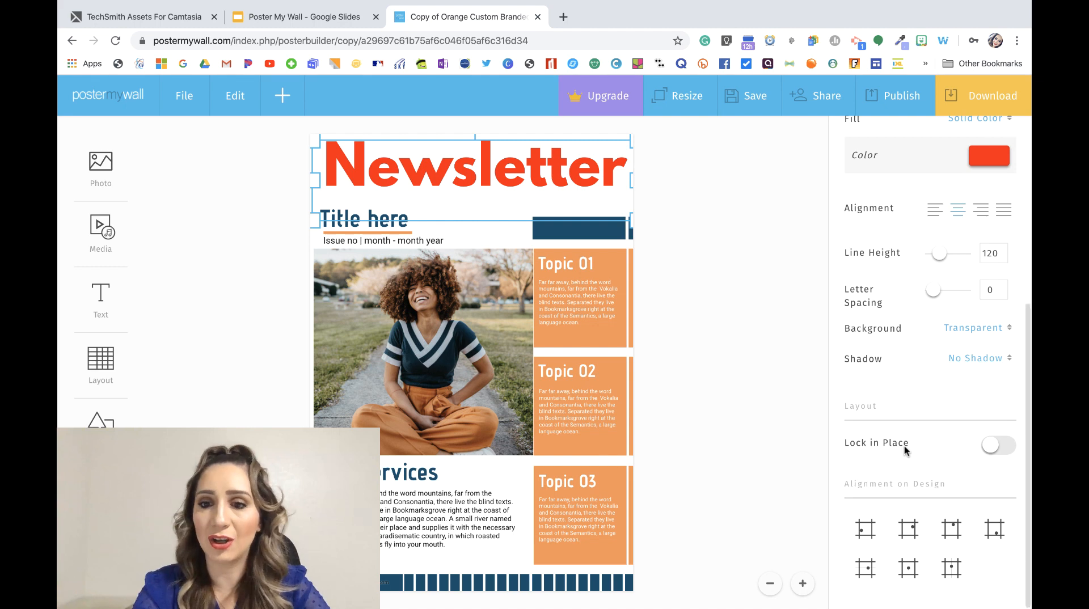
{"action": "left_click", "coordinate": [968, 363]}
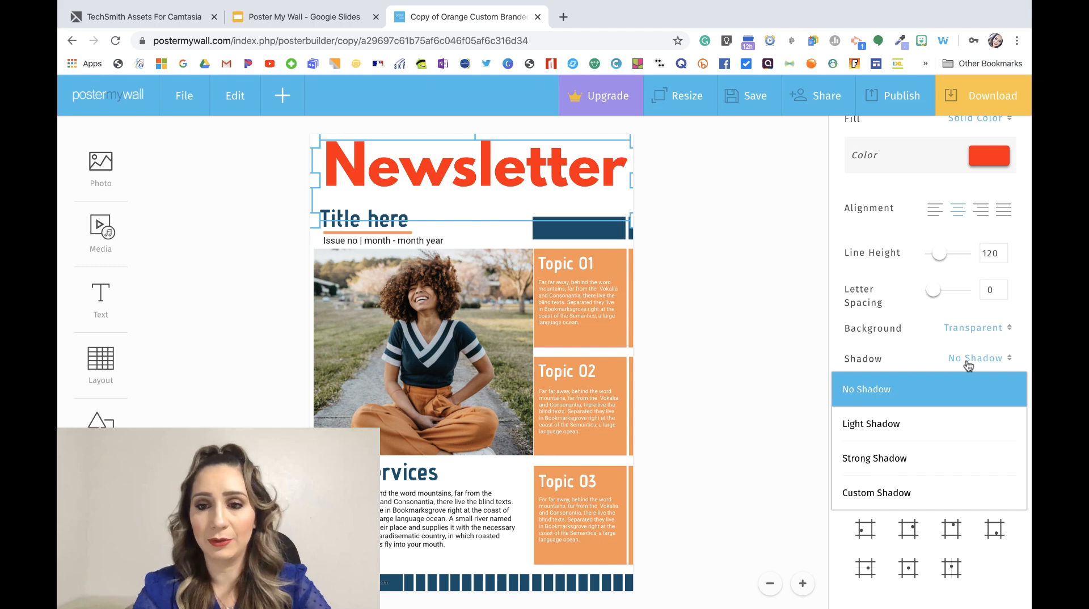
{"action": "left_click", "coordinate": [893, 453]}
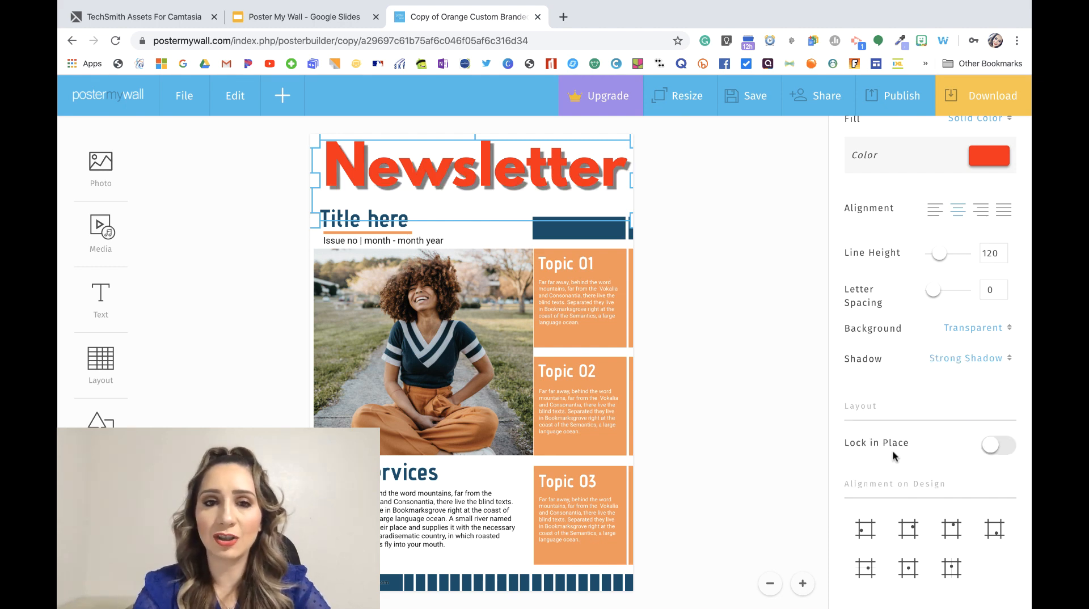
{"action": "left_click", "coordinate": [717, 343]}
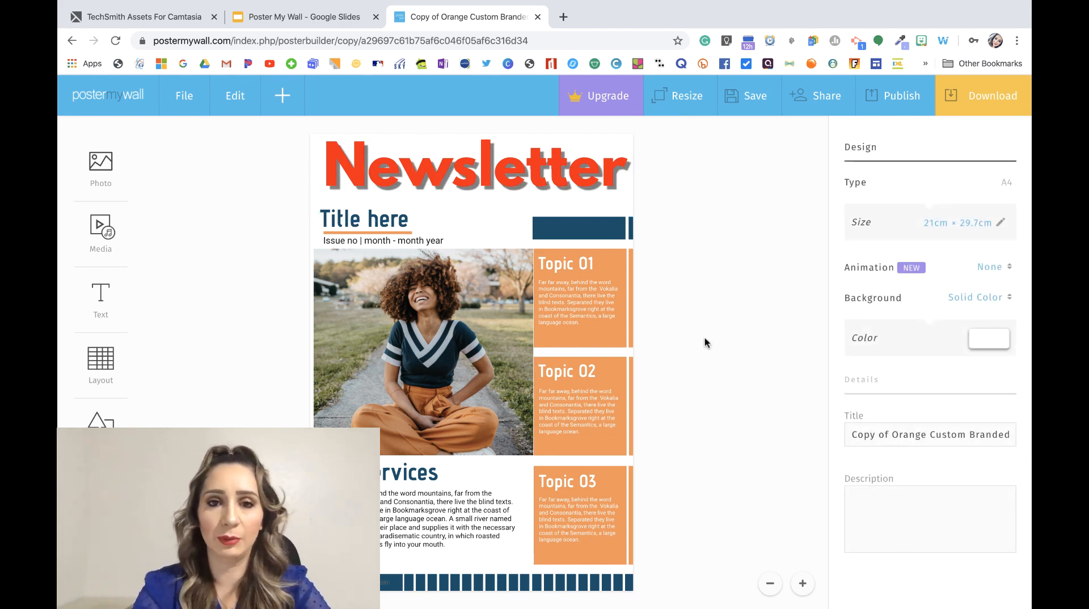
Lock the "Newsletter" heading in place, check that it can no longer be moved, and deselect it
{"action": "left_click", "coordinate": [536, 183]}
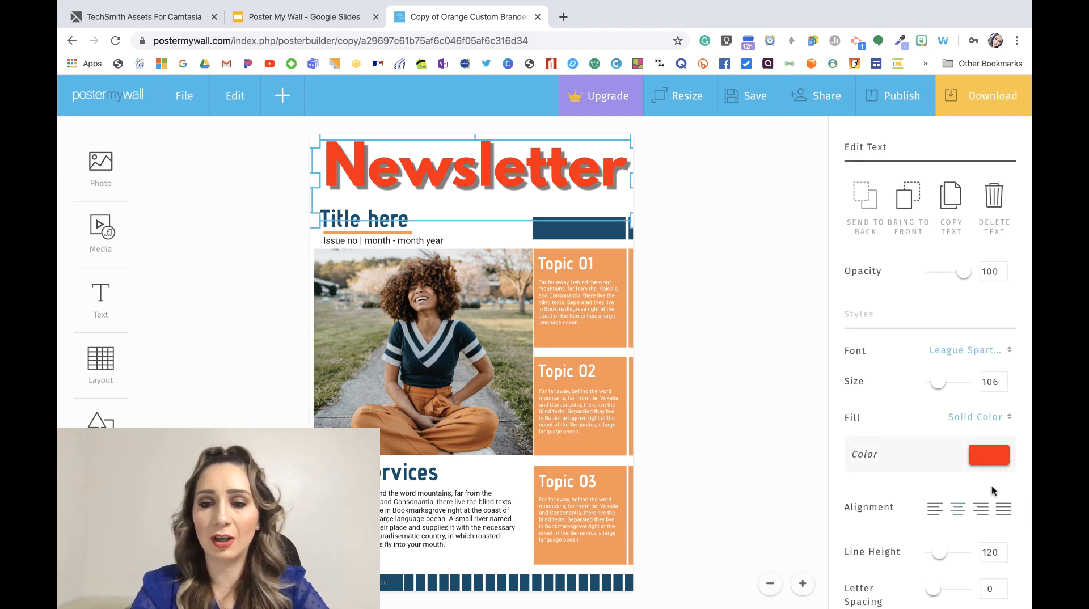
{"action": "scroll", "coordinate": [993, 488], "scroll_direction": "down", "scroll_amount": 5}
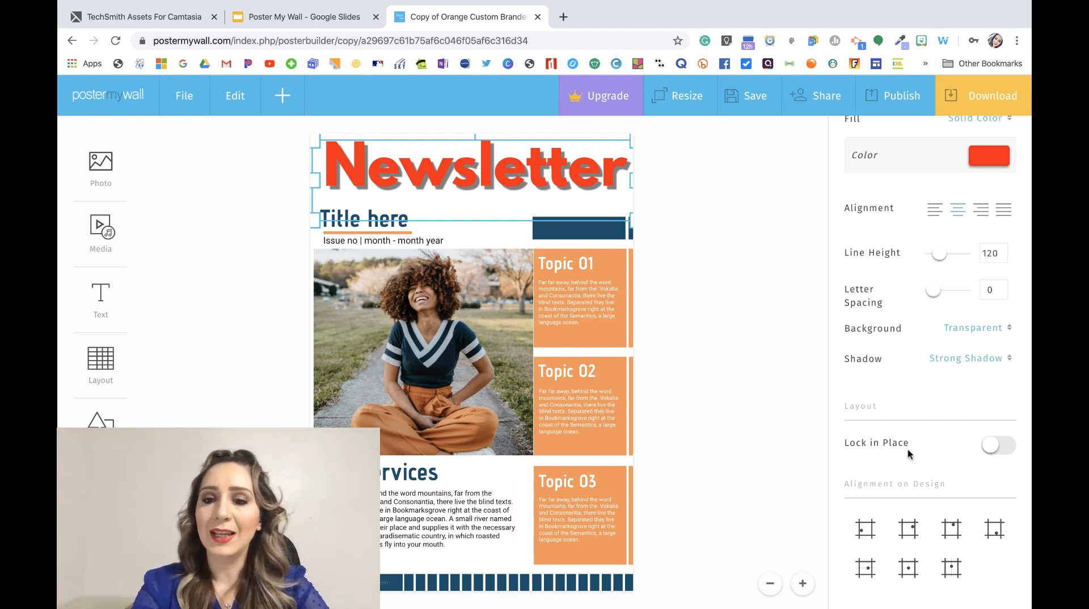
{"action": "left_click", "coordinate": [991, 451]}
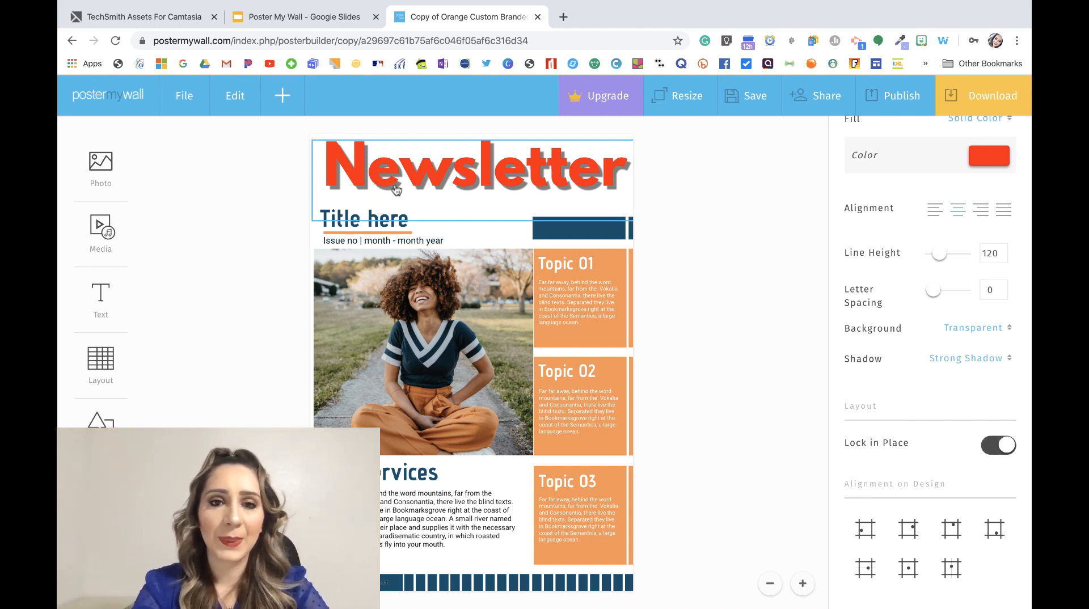
{"action": "left_click", "coordinate": [443, 176]}
{"action": "left_click", "coordinate": [747, 202]}
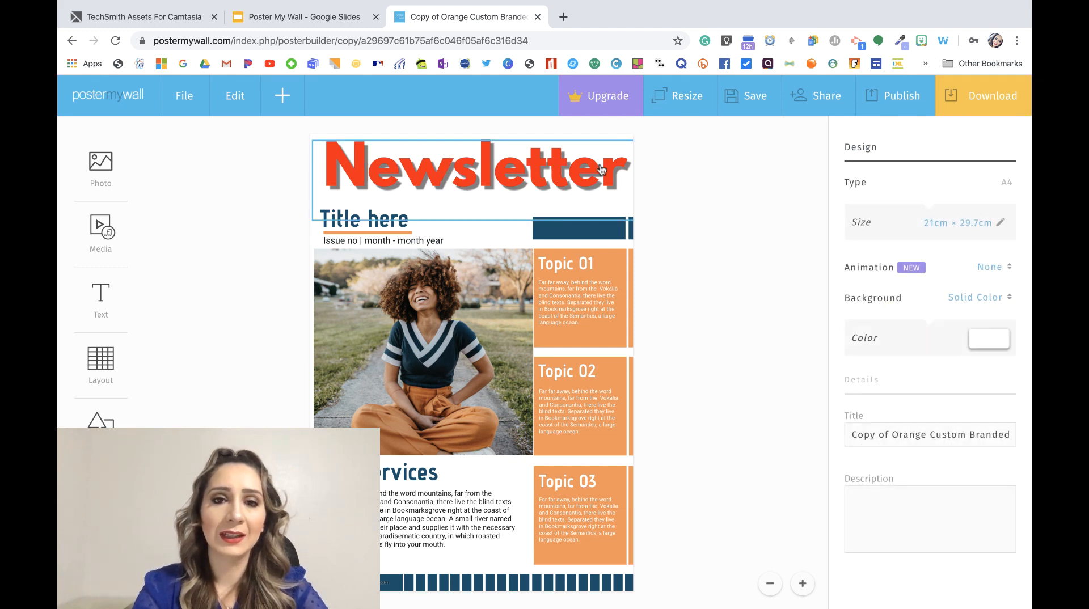
{"action": "left_click", "coordinate": [623, 163]}
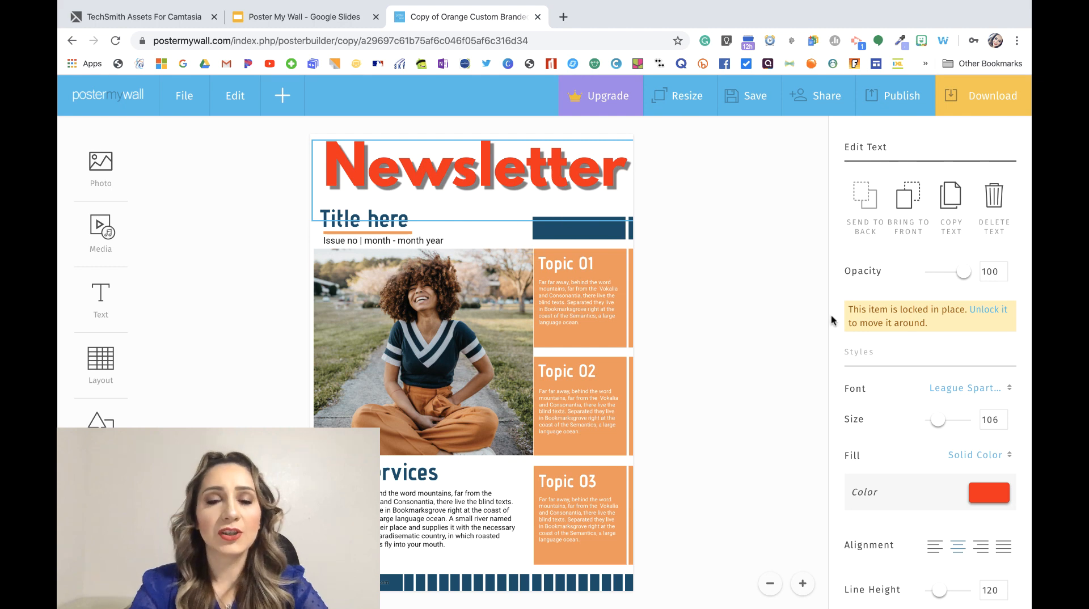
{"action": "left_click", "coordinate": [746, 294]}
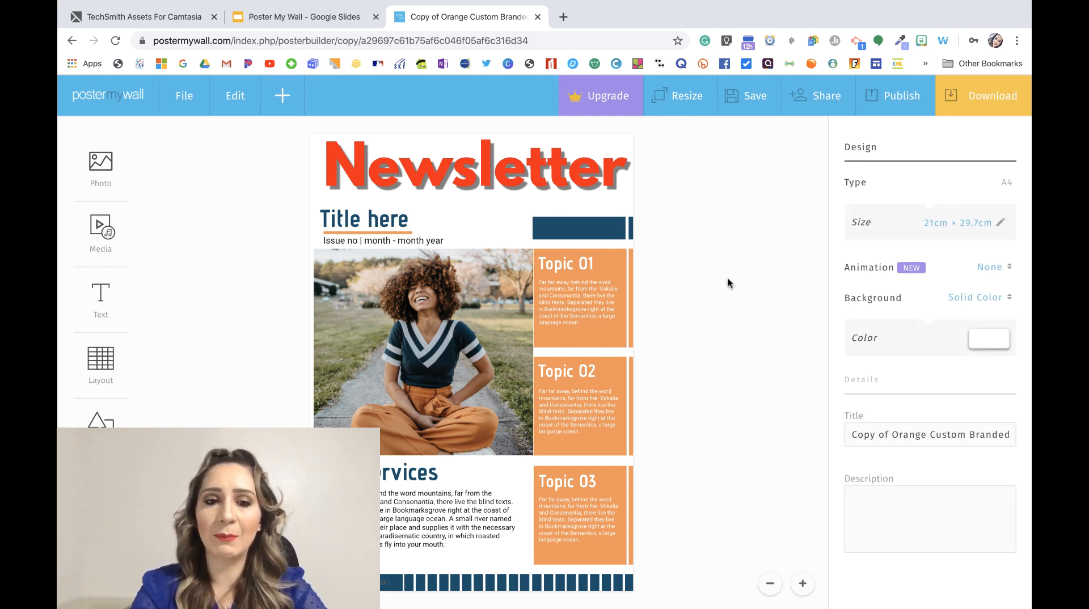
Recolor the wide dark blue bar above the Topic 01 box to near-black 1a1a1a and deselect it
{"action": "left_click", "coordinate": [599, 232]}
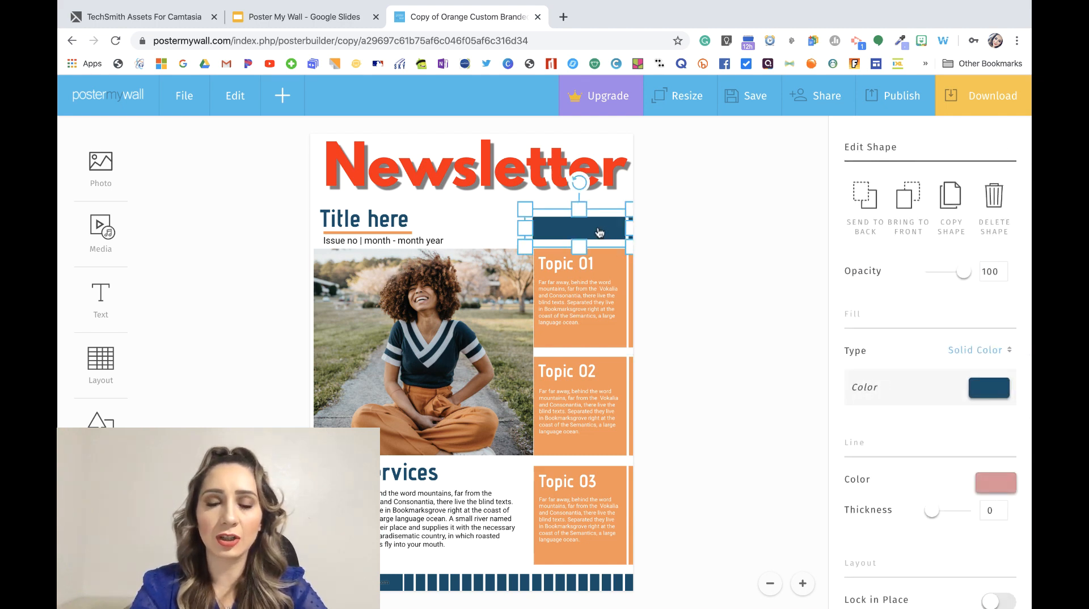
{"action": "left_click", "coordinate": [986, 392]}
{"action": "left_click", "coordinate": [885, 325]}
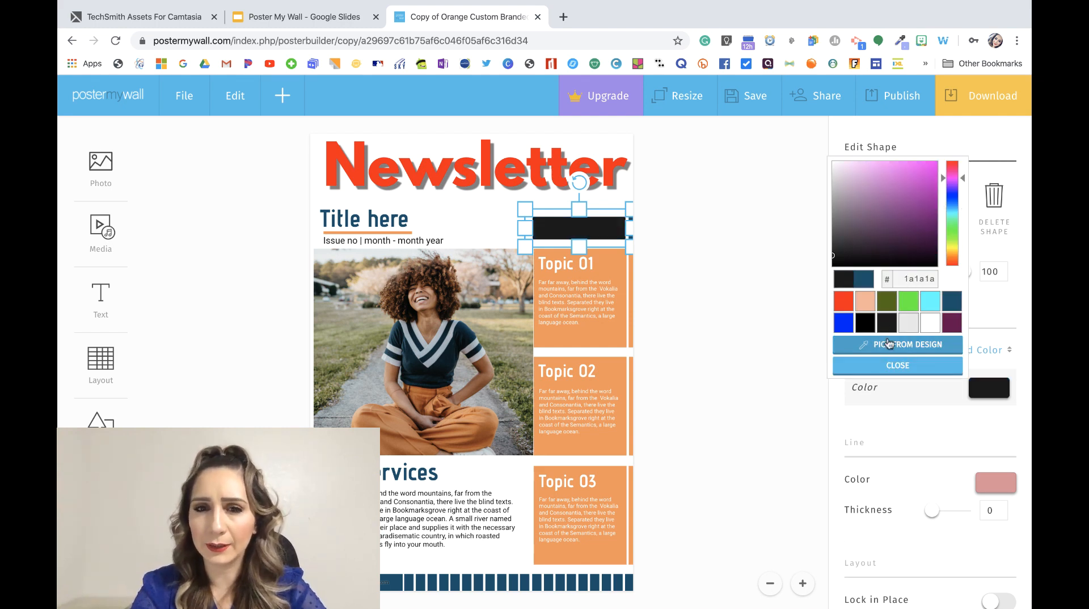
{"action": "left_click", "coordinate": [683, 307]}
{"action": "left_click", "coordinate": [683, 307]}
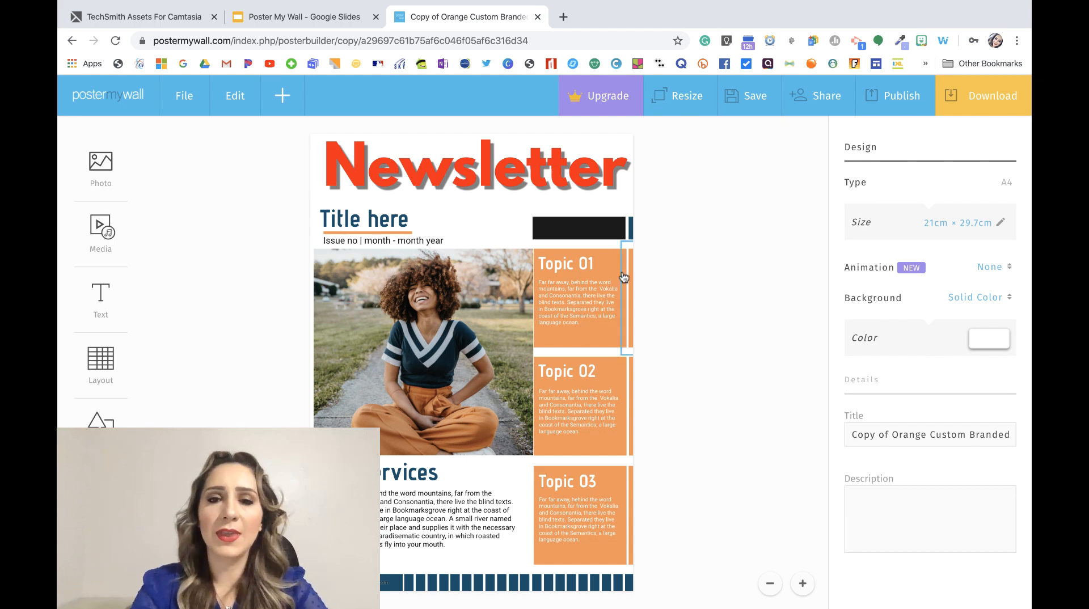
Change the narrow dark blue bar at the page's right edge, beside the wide near-black bar, to black 000000
{"action": "left_click", "coordinate": [633, 229]}
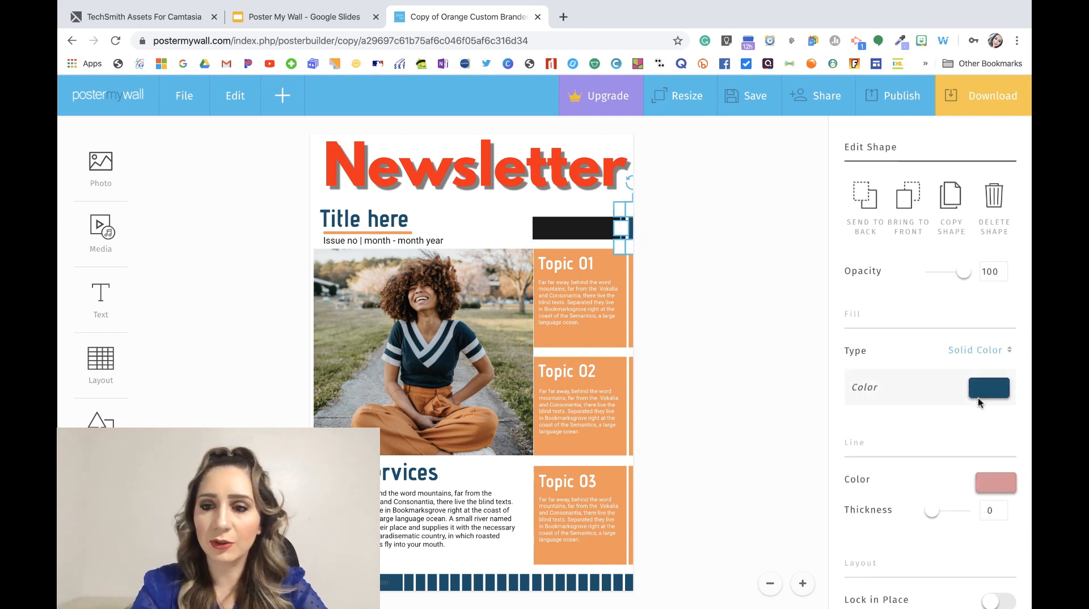
{"action": "left_click", "coordinate": [975, 395]}
{"action": "left_click", "coordinate": [867, 325]}
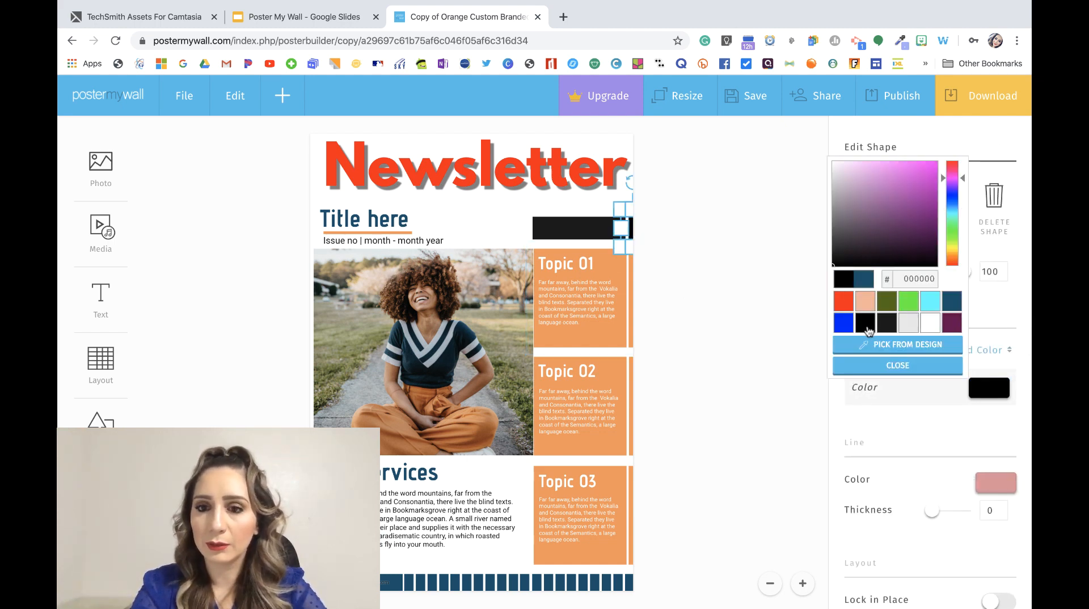
{"action": "left_click", "coordinate": [807, 319]}
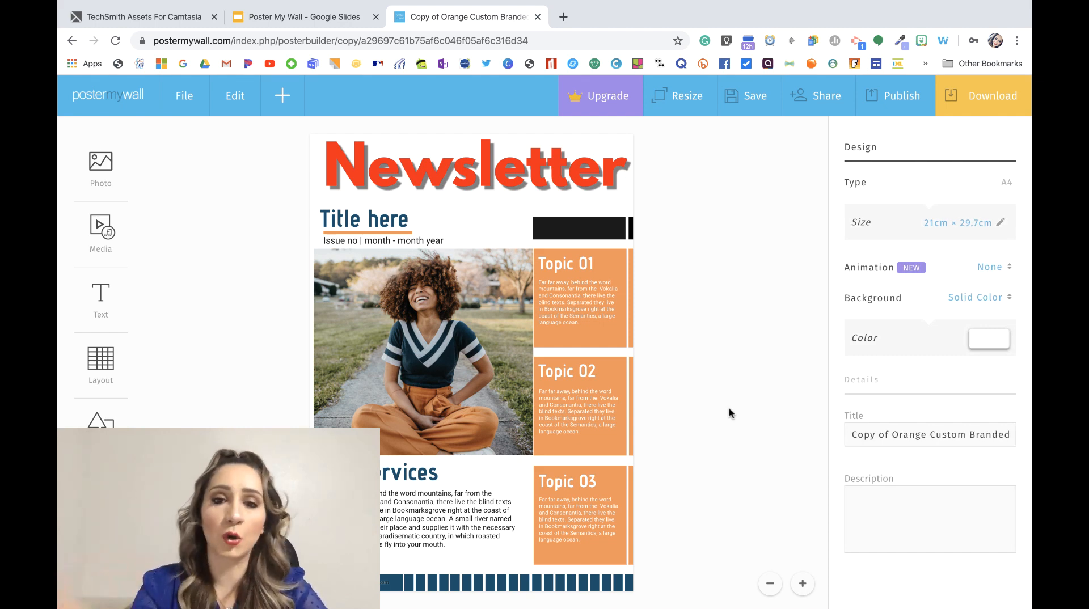
Change the Topic 01 box's fill from the light gray swatch to a darker gray, a8a8a8, and deselect it
{"action": "left_click", "coordinate": [613, 264]}
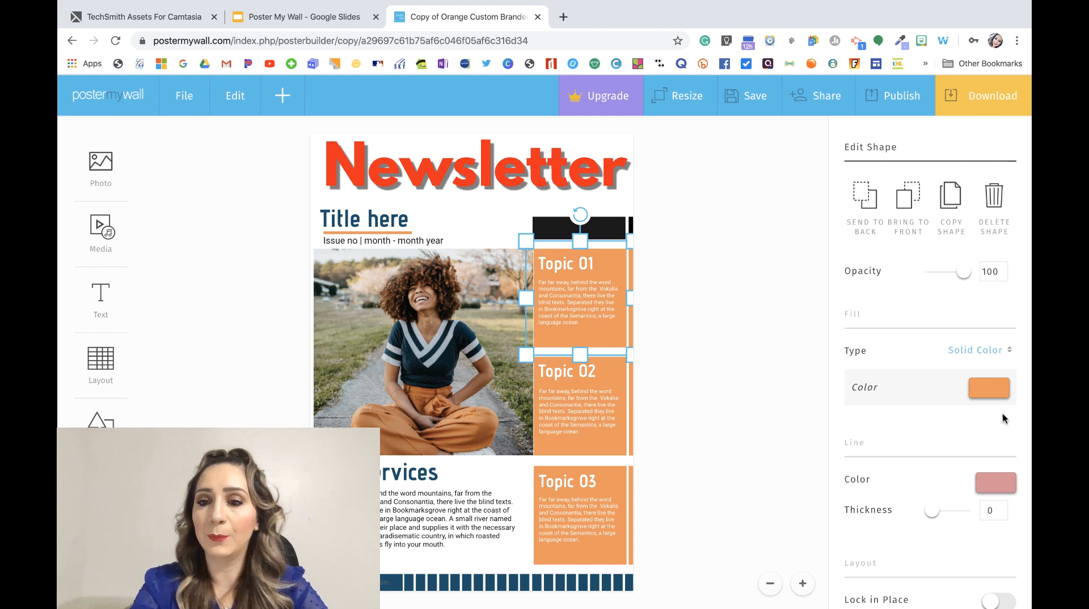
{"action": "left_click", "coordinate": [984, 392]}
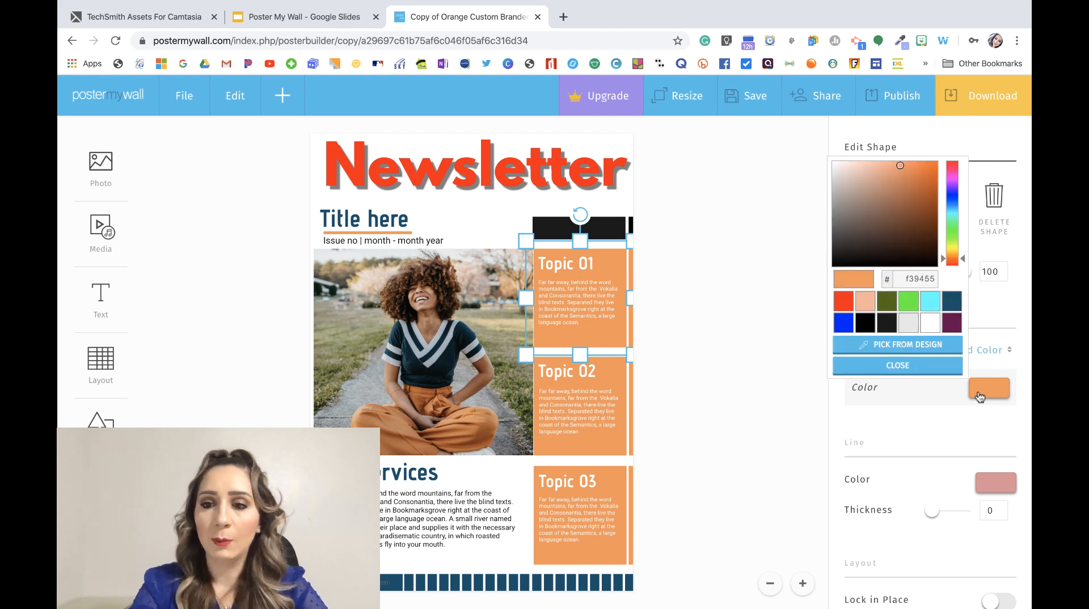
{"action": "left_click", "coordinate": [905, 328]}
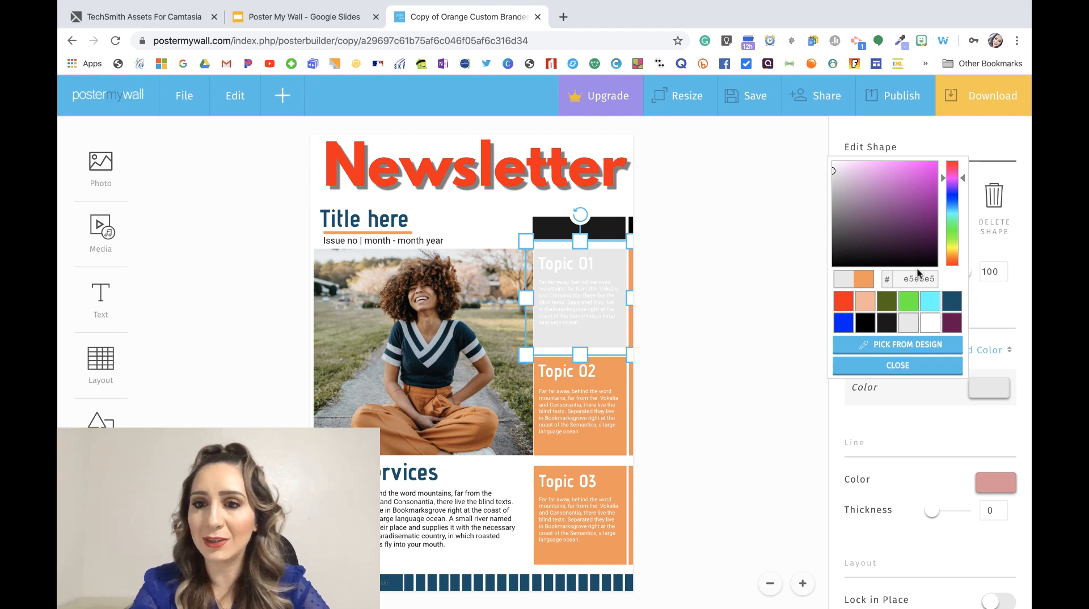
{"action": "left_click_drag", "start_coordinate": [832, 170], "coordinate": [832, 196]}
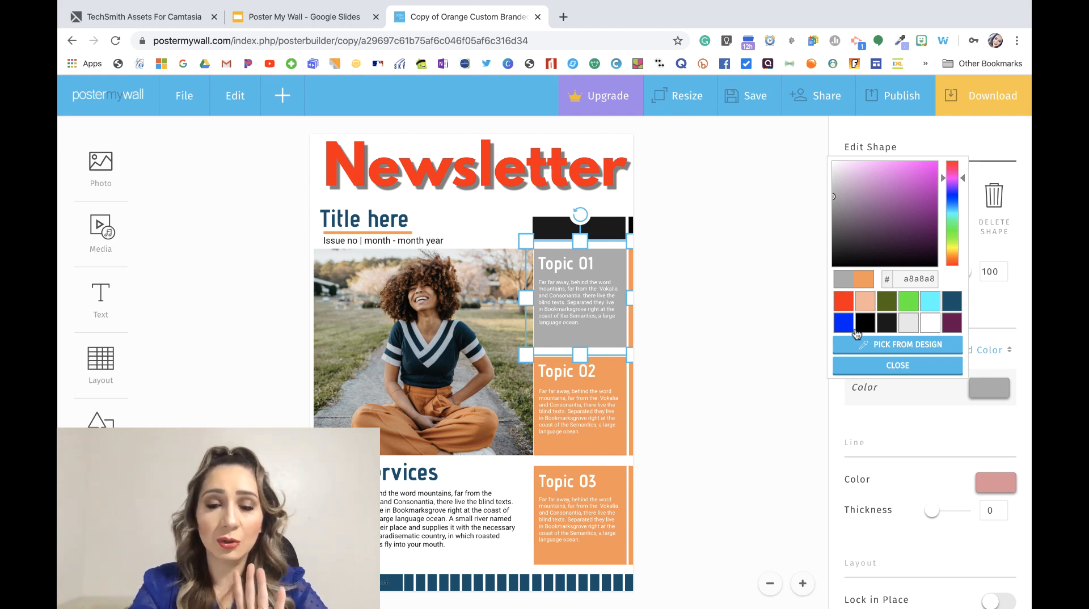
{"action": "left_click", "coordinate": [697, 391]}
{"action": "left_click", "coordinate": [698, 390]}
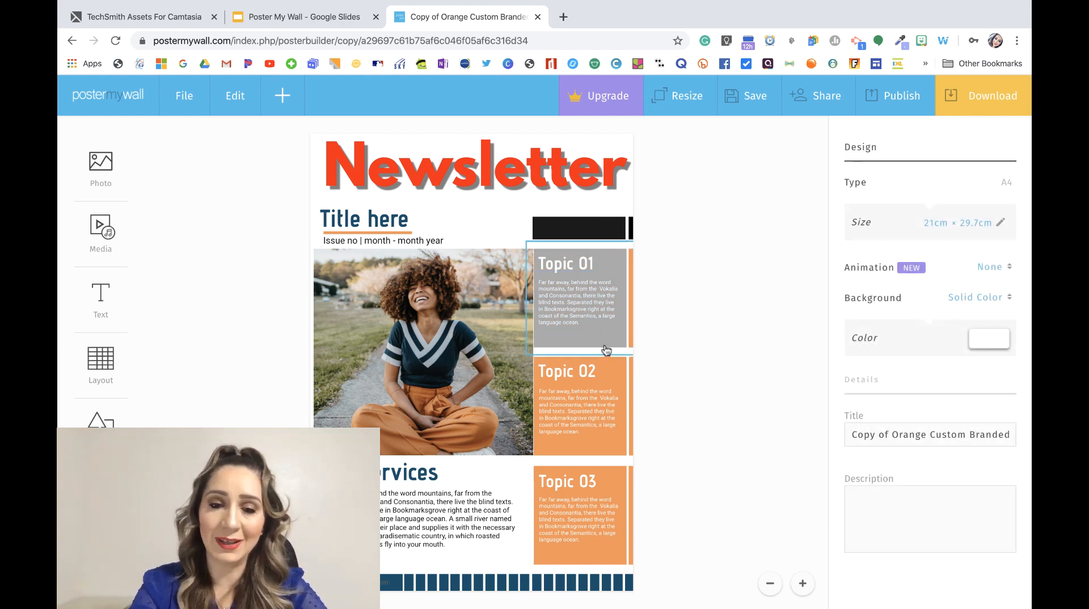
Match the Topic 02 box's fill to the Topic 01 box by sampling its gray from the design
{"action": "left_click", "coordinate": [610, 456]}
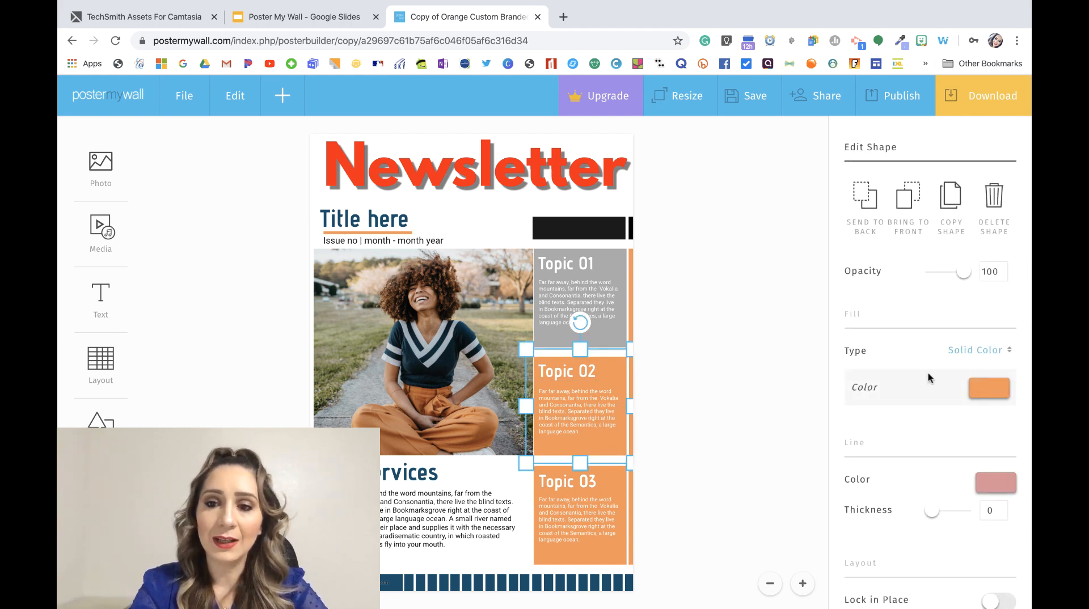
{"action": "left_click", "coordinate": [993, 396]}
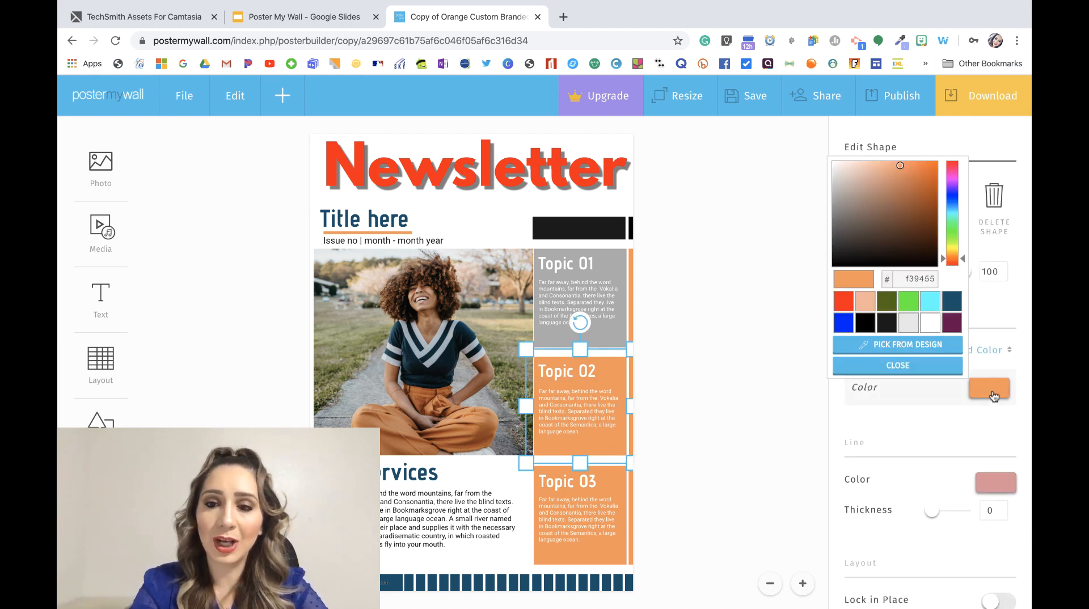
{"action": "left_click", "coordinate": [882, 352]}
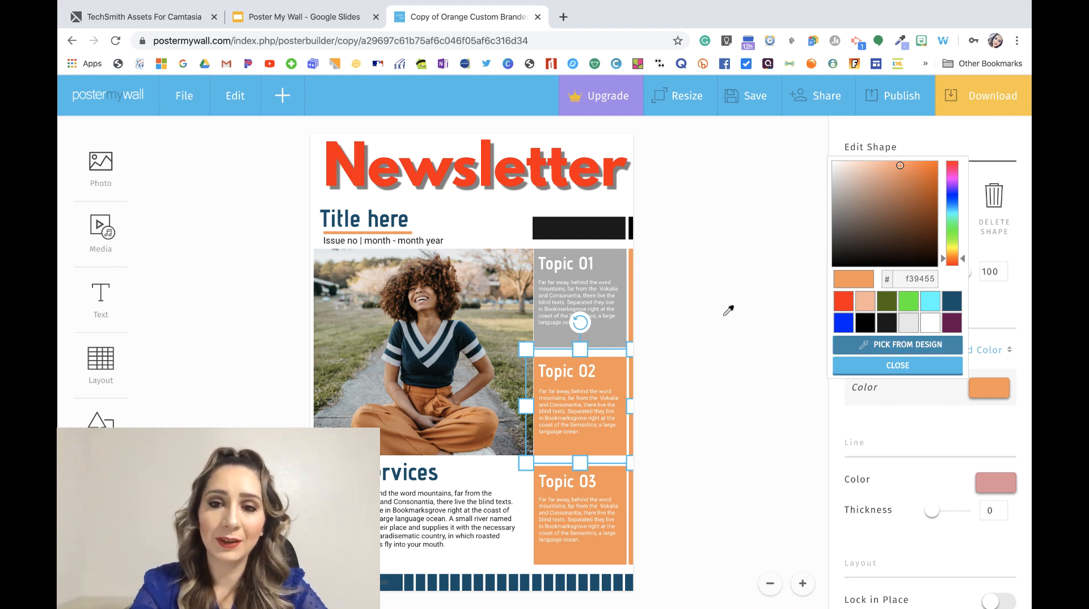
{"action": "left_click", "coordinate": [616, 336]}
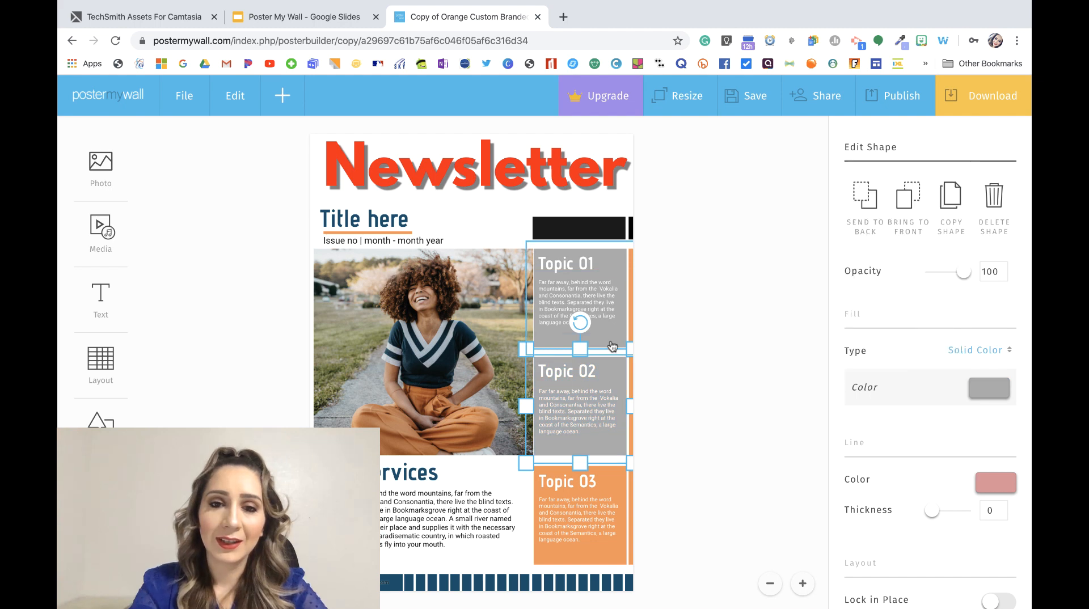
Match the Topic 03 box's fill to the Topic 02 box by sampling its gray from the design
{"action": "left_click", "coordinate": [615, 558]}
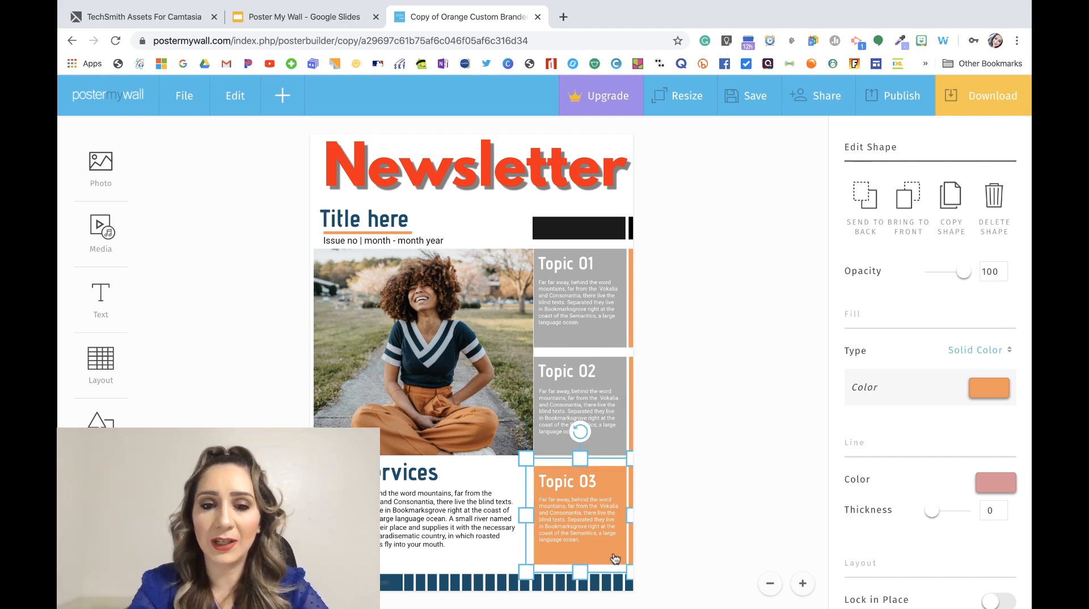
{"action": "left_click", "coordinate": [987, 393]}
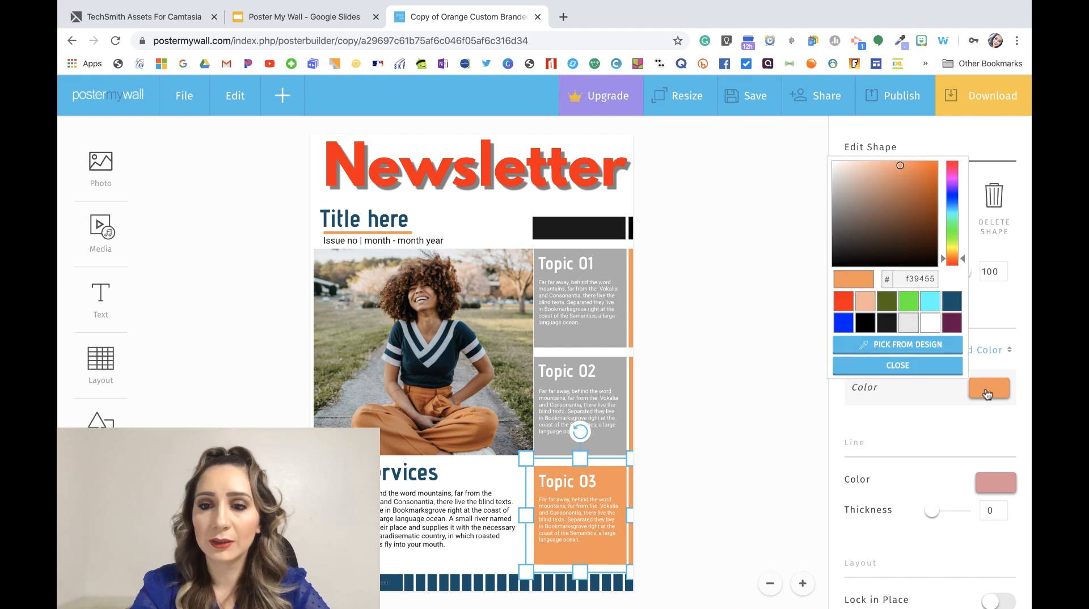
{"action": "left_click", "coordinate": [862, 345]}
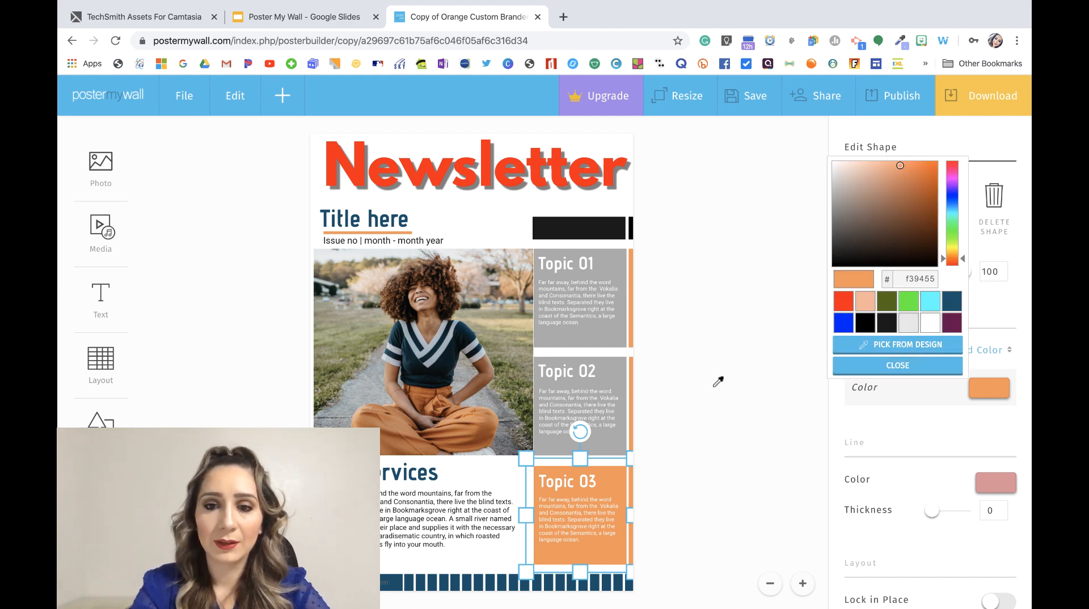
{"action": "left_click", "coordinate": [617, 440]}
{"action": "left_click", "coordinate": [709, 450]}
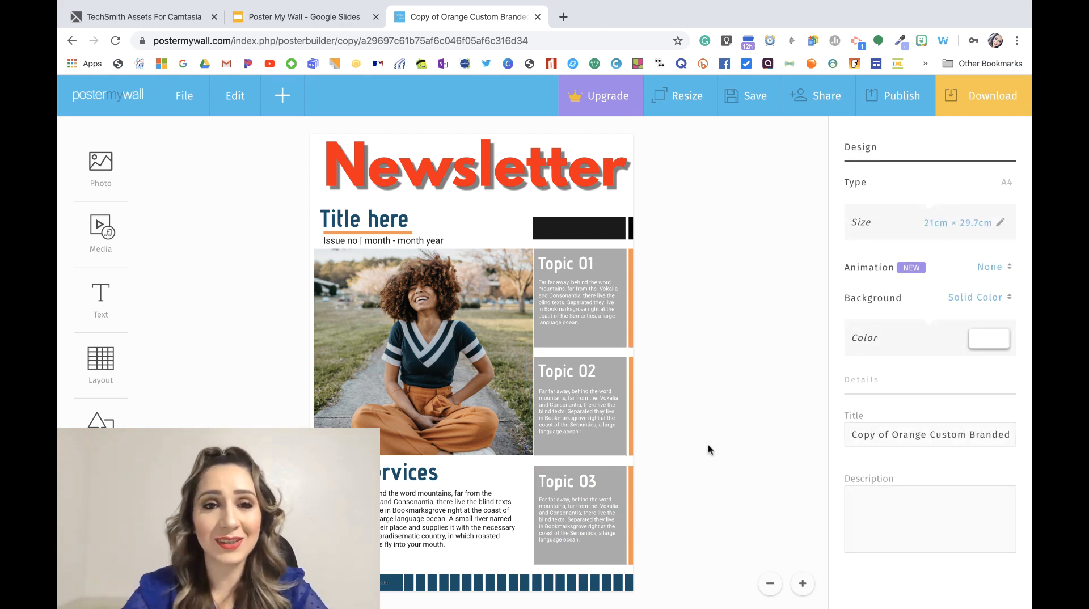
Recolor the three narrow orange strips beside the Topic 01, Topic 02 and Topic 03 boxes to red fa0000
{"action": "left_click", "coordinate": [634, 278]}
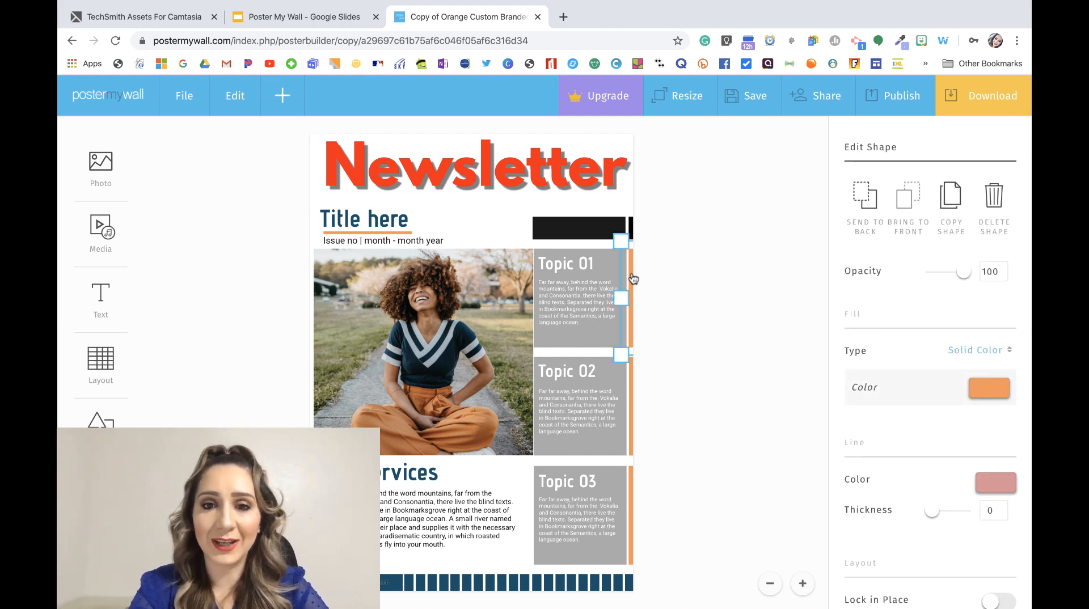
{"action": "left_click", "coordinate": [991, 390]}
{"action": "left_click", "coordinate": [843, 301]}
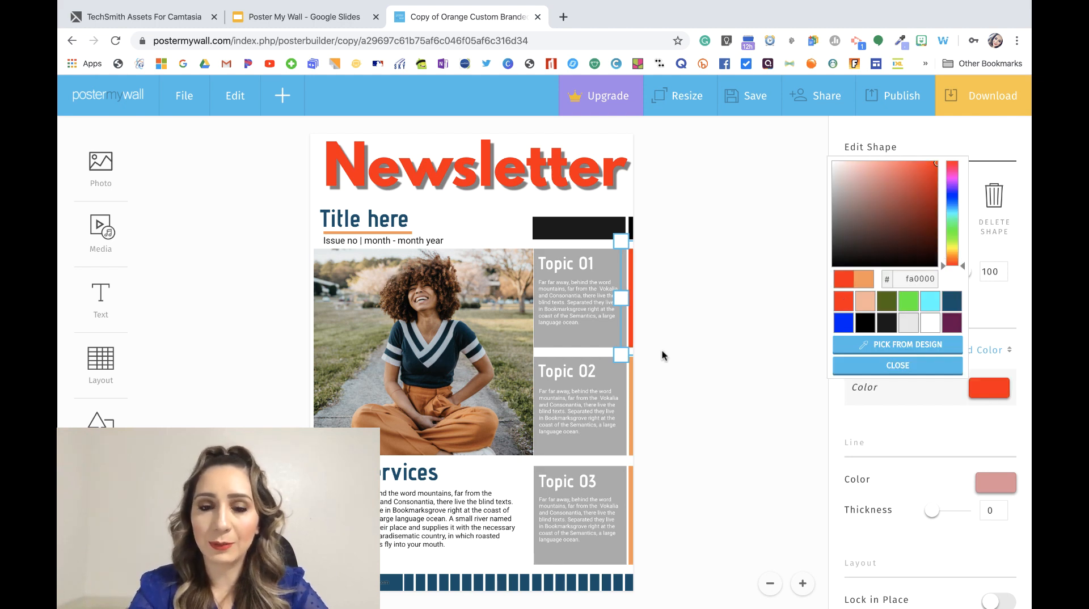
{"action": "left_click", "coordinate": [630, 390]}
{"action": "left_click", "coordinate": [985, 391]}
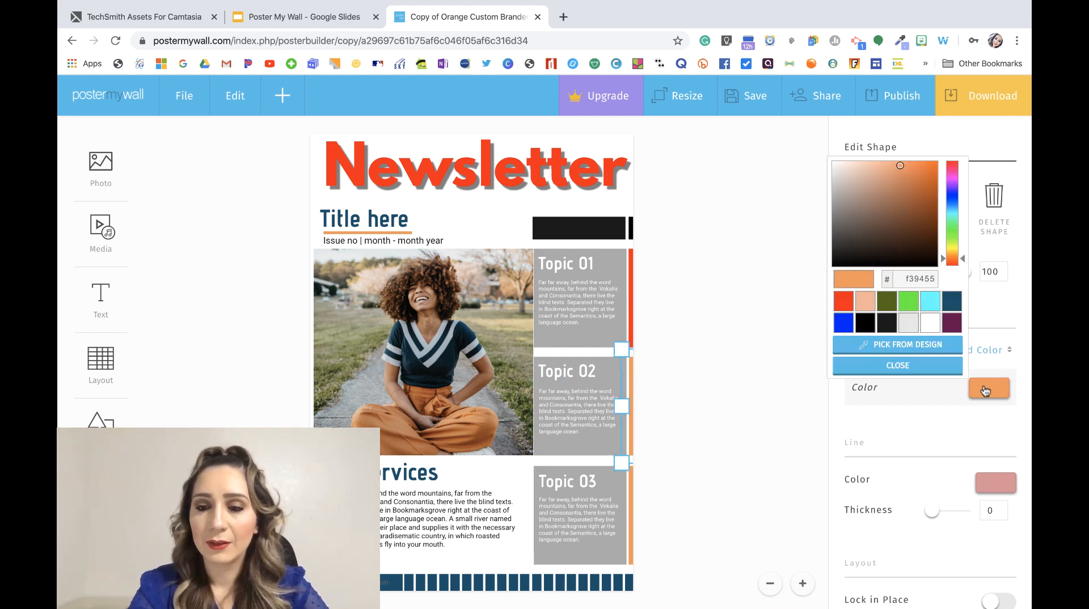
{"action": "left_click", "coordinate": [844, 302]}
{"action": "left_click", "coordinate": [744, 371]}
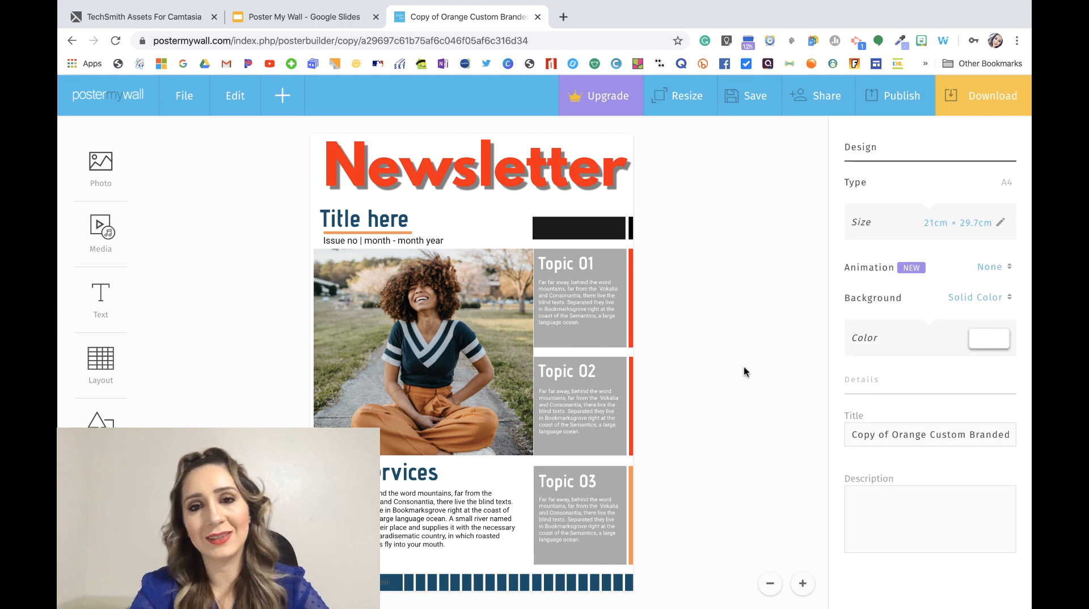
{"action": "left_click", "coordinate": [633, 522]}
{"action": "left_click", "coordinate": [986, 391]}
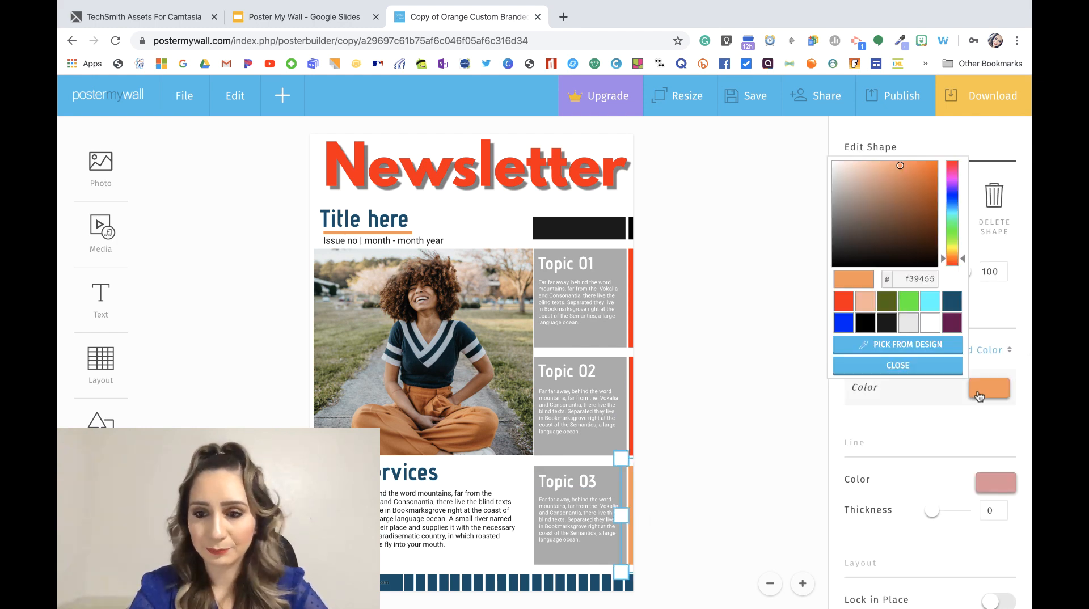
{"action": "left_click", "coordinate": [843, 301]}
{"action": "left_click", "coordinate": [699, 473]}
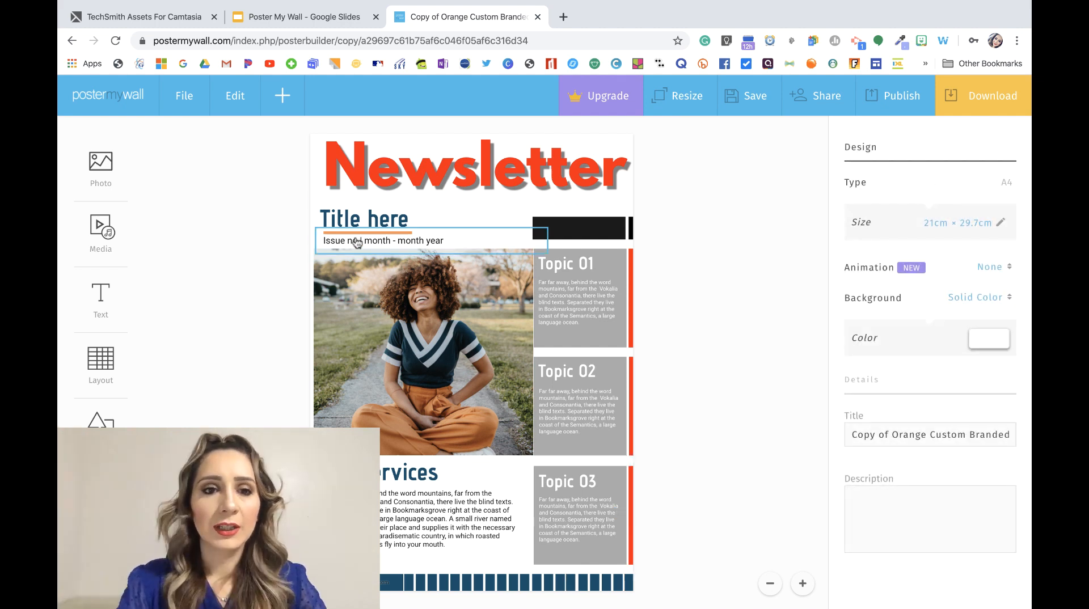
{"action": "left_click", "coordinate": [350, 223]}
{"action": "double_click", "coordinate": [403, 219]}
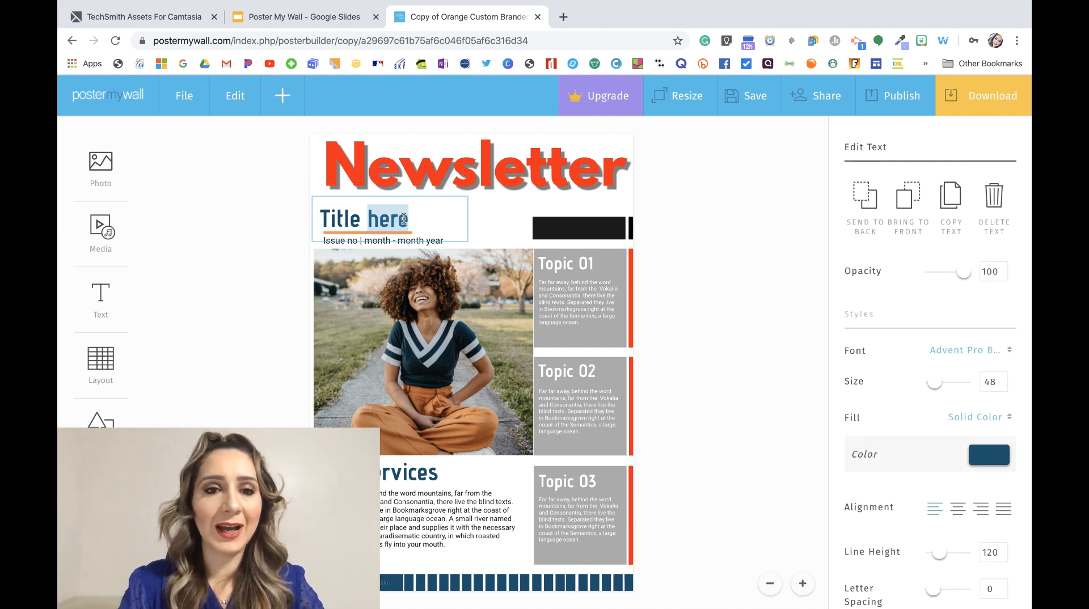
{"action": "left_click", "coordinate": [272, 218]}
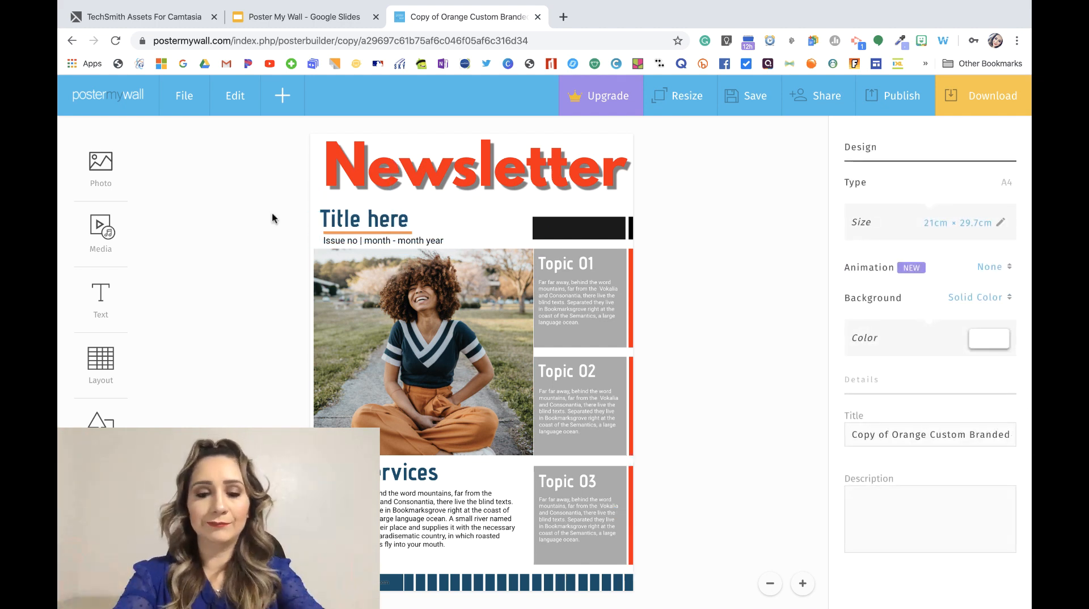
{"action": "left_click", "coordinate": [340, 219]}
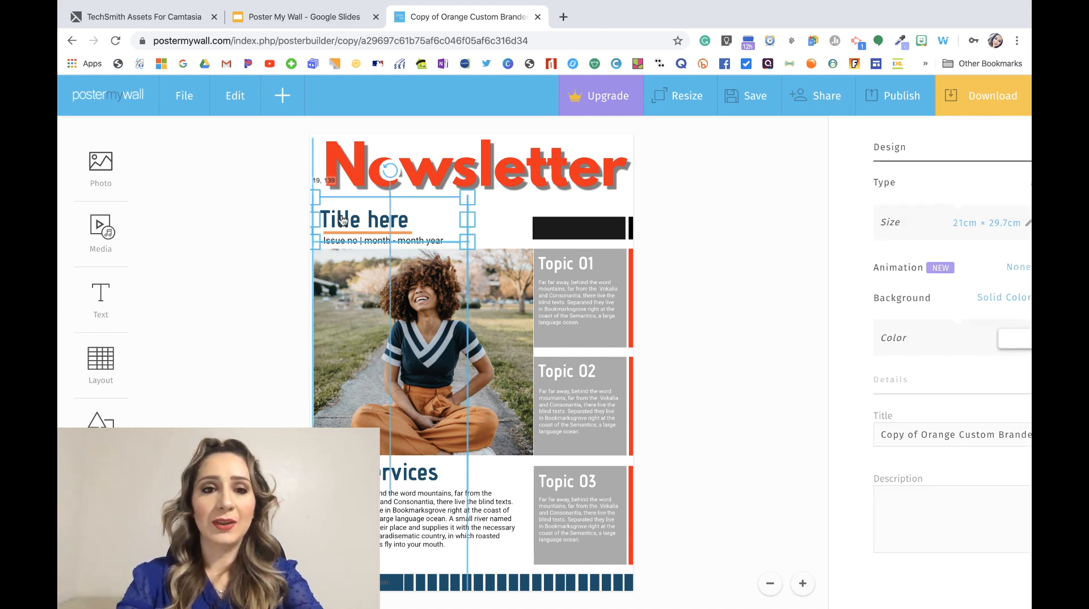
{"action": "double_click", "coordinate": [341, 220]}
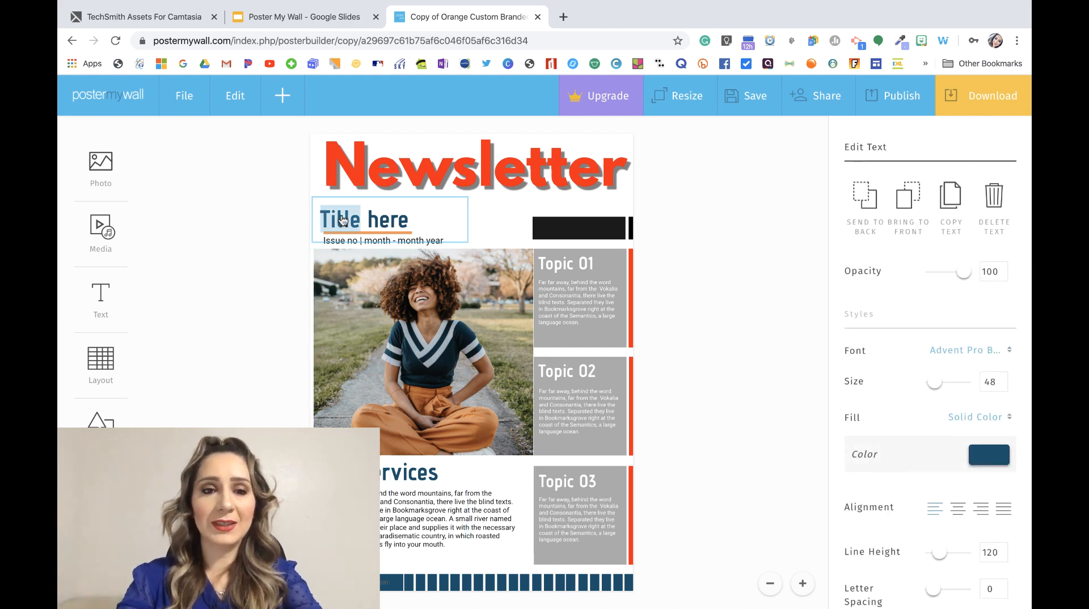
{"action": "left_click", "coordinate": [301, 222]}
Replace the "Title here" text below the Newsletter heading with the school name "J.D. Salinas MS"
{"action": "left_click", "coordinate": [391, 219]}
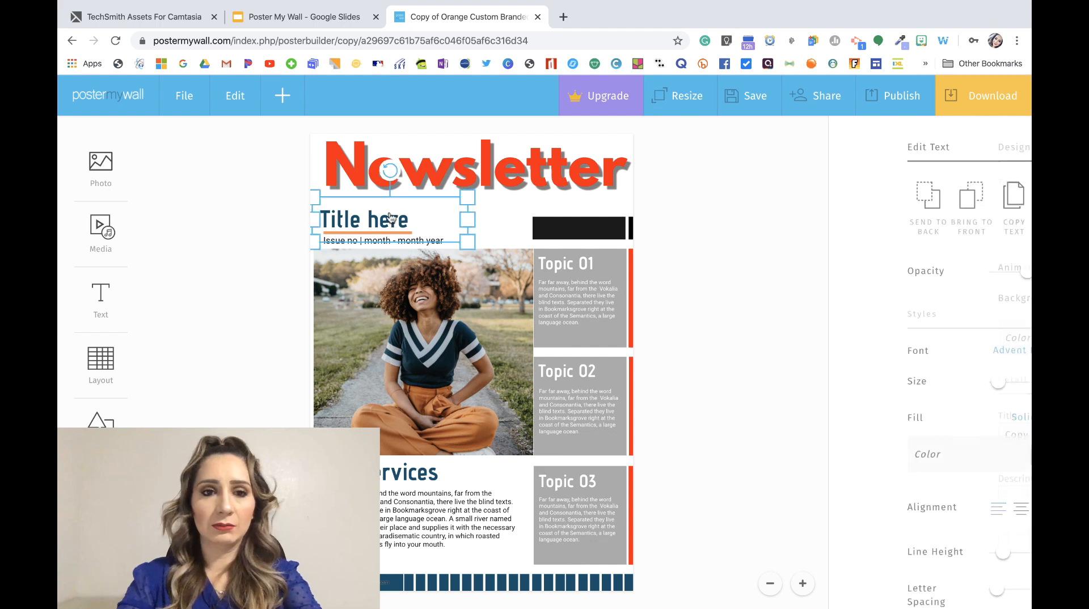
{"action": "double_click", "coordinate": [382, 221]}
{"action": "left_click", "coordinate": [410, 218]}
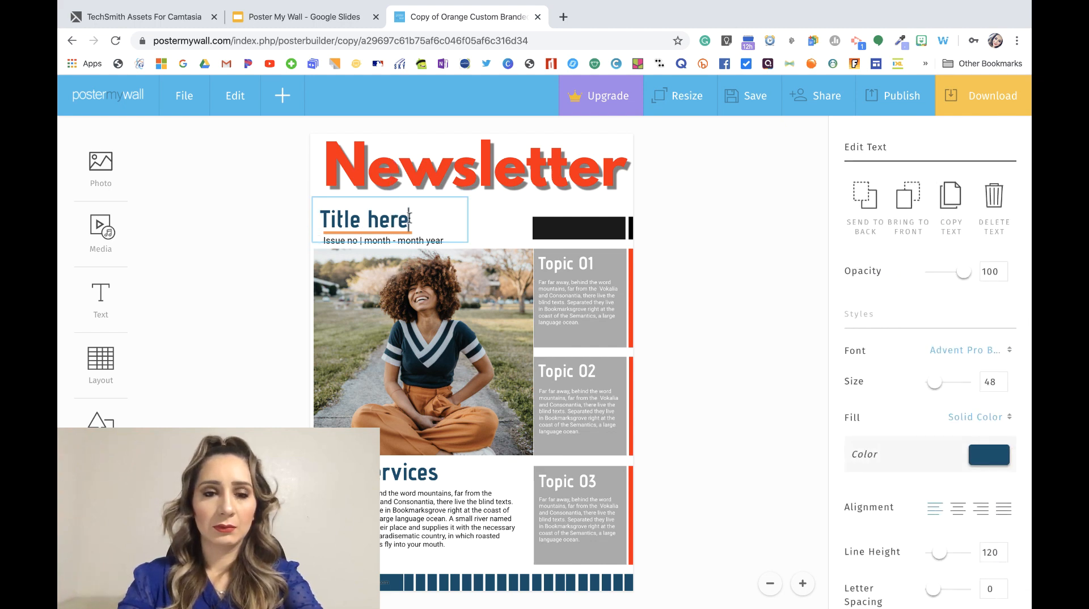
{"action": "mouse_move", "coordinate": [409, 218]}
{"action": "left_mouse_down"}
{"action": "mouse_move", "coordinate": [316, 216]}
{"action": "mouse_move", "coordinate": [423, 214]}
{"action": "left_mouse_up"}
{"action": "left_click", "coordinate": [318, 217]}
{"action": "key", "text": "BackSpace"}
{"action": "type", "text": "J.D. sal"}
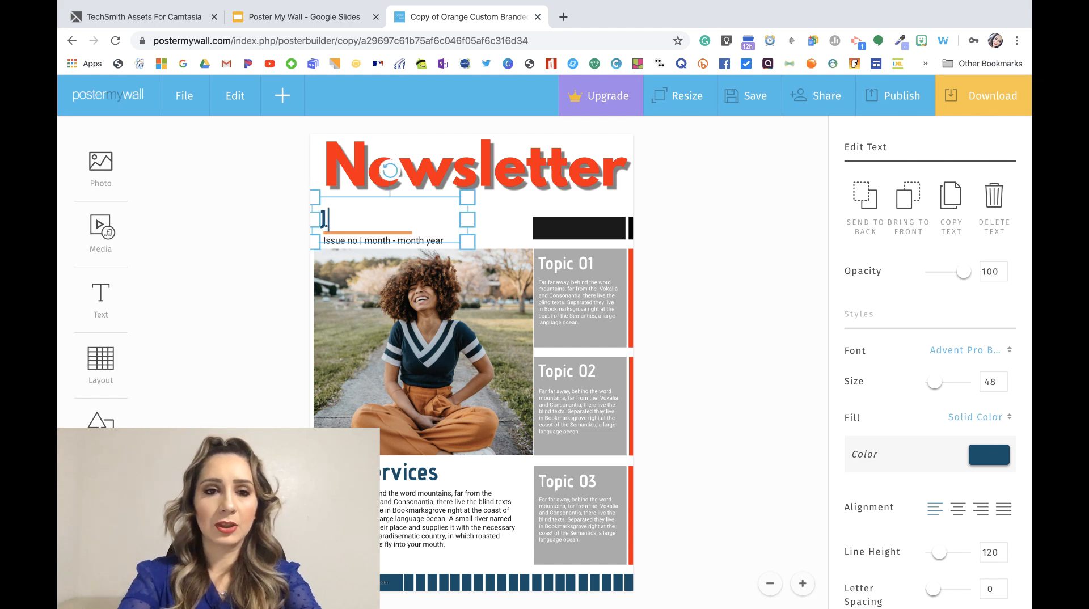
{"action": "key", "text": "BackSpace"}
{"action": "key", "text": "BackSpace"}
{"action": "key", "text": "BackSpace"}
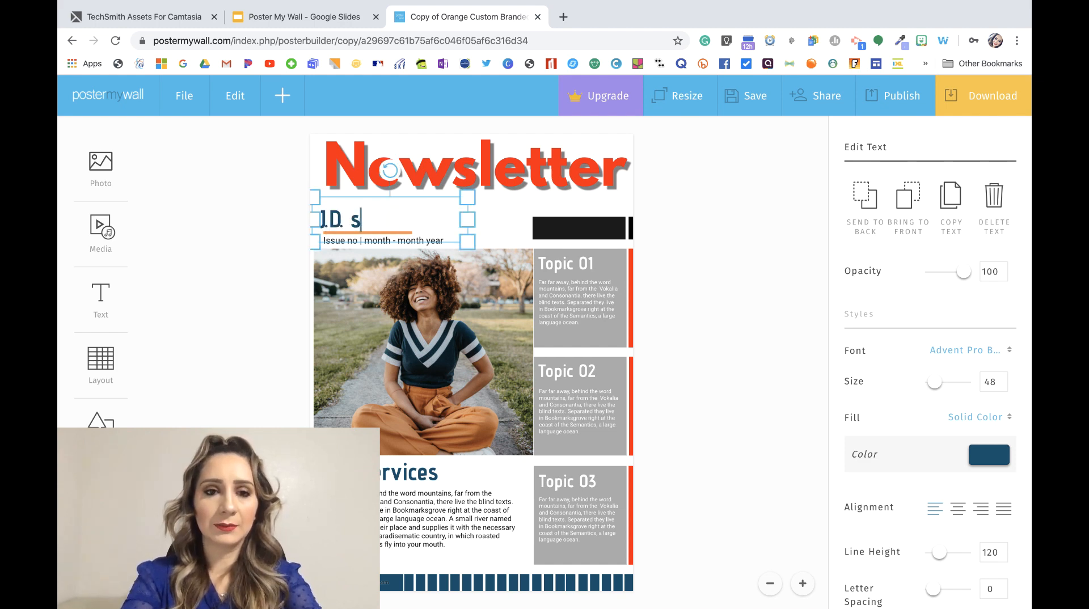
{"action": "type", "text": "Salinas MS"}
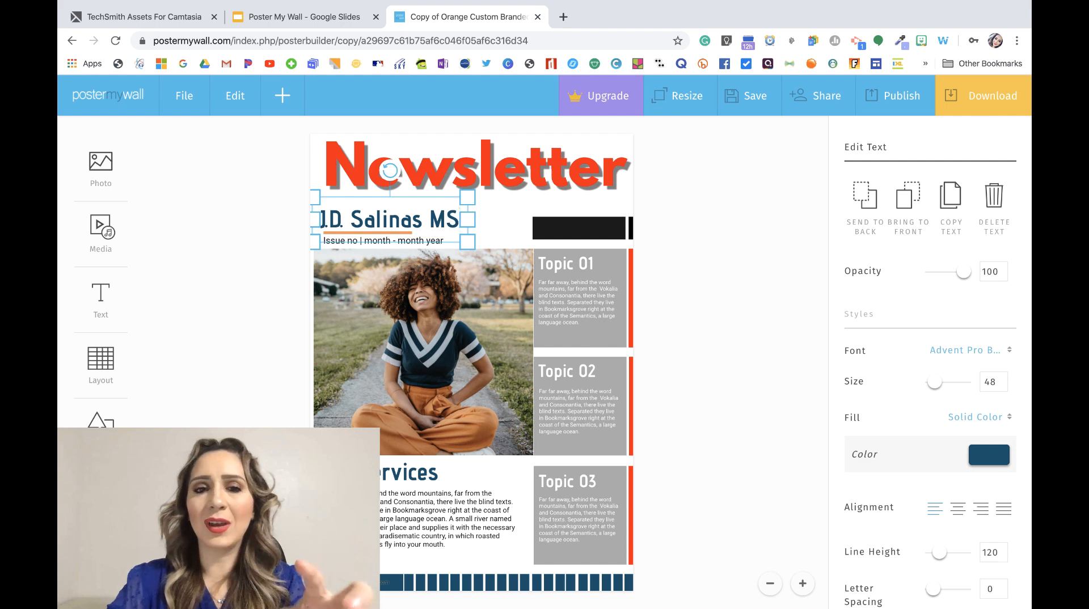
Start replacing the main photo with a stock photo and search Pixabay for "School"
{"action": "left_click", "coordinate": [381, 306]}
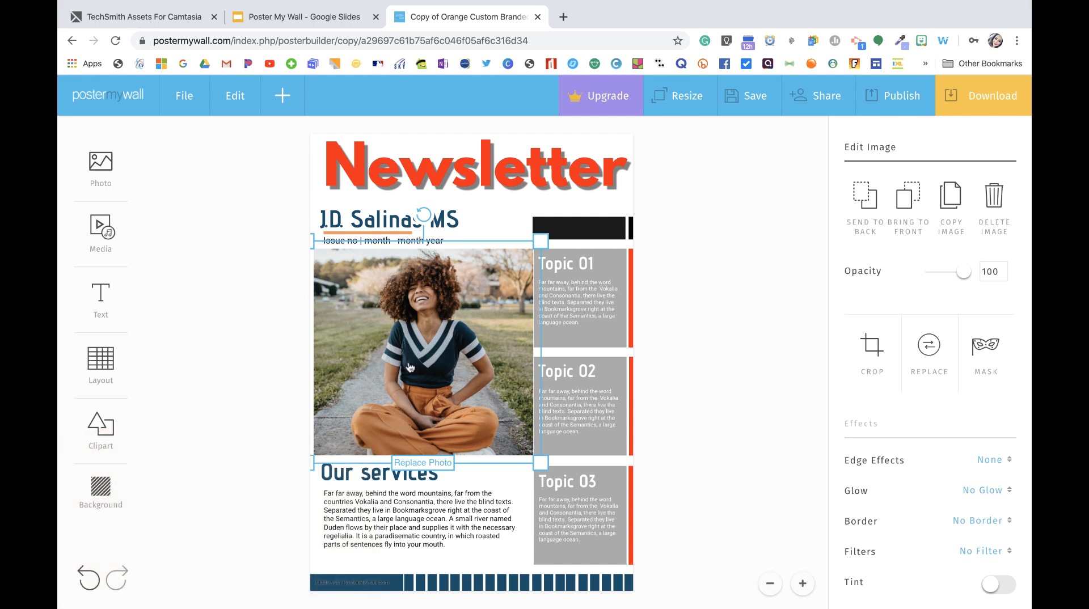
{"action": "left_click", "coordinate": [426, 464]}
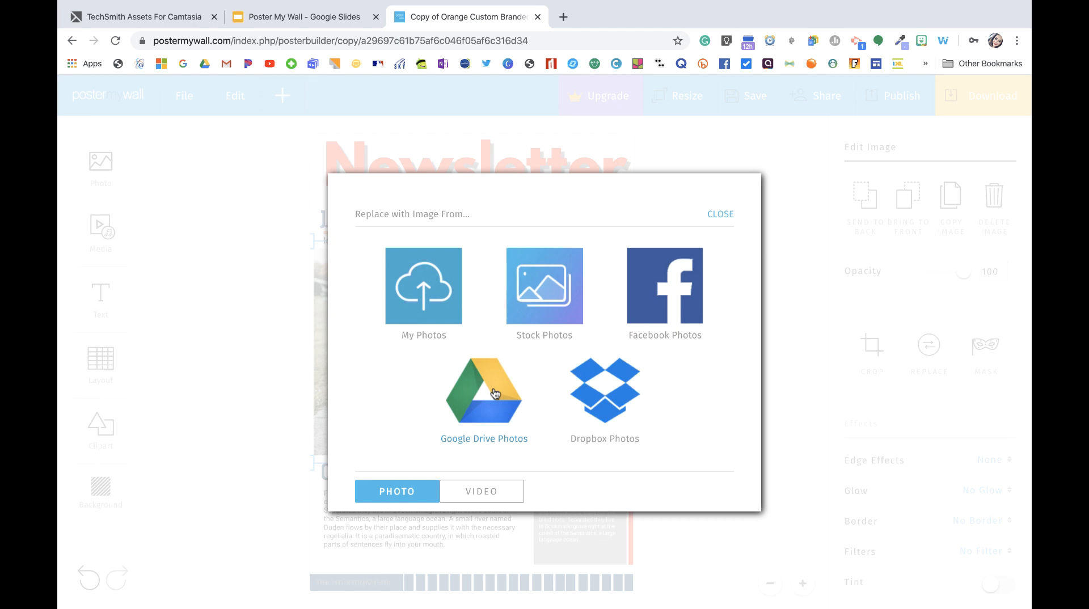
{"action": "left_click", "coordinate": [549, 290]}
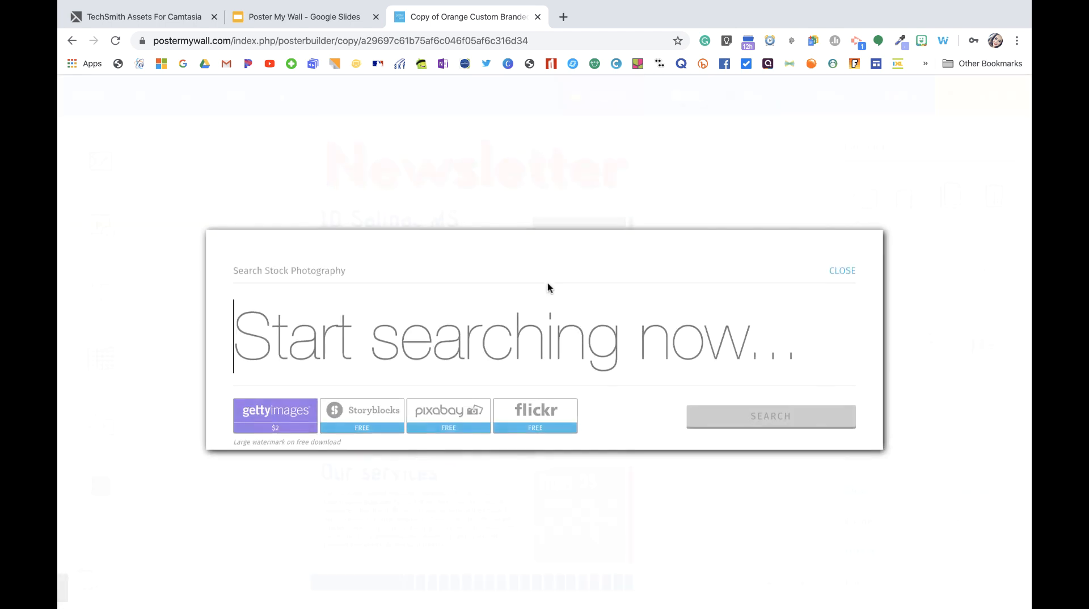
{"action": "type", "text": "S"}
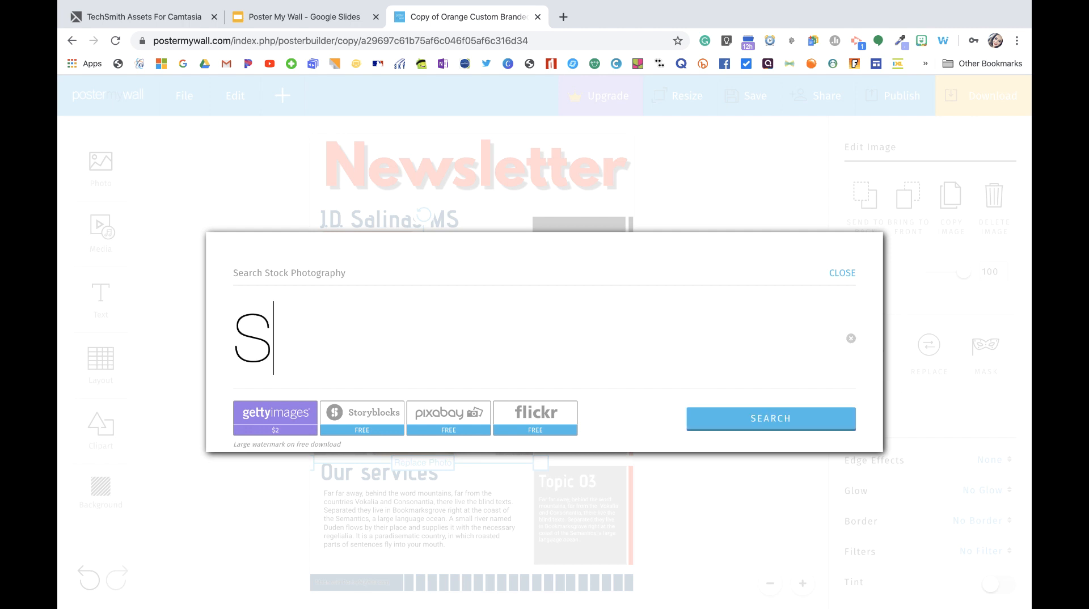
{"action": "type", "text": "chool"}
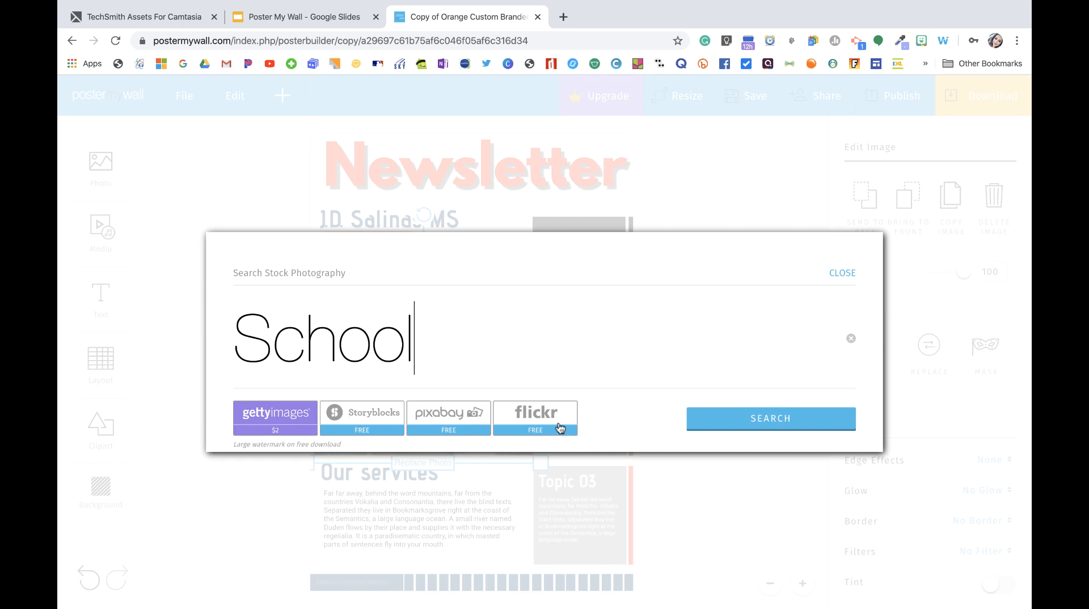
{"action": "left_click", "coordinate": [436, 427]}
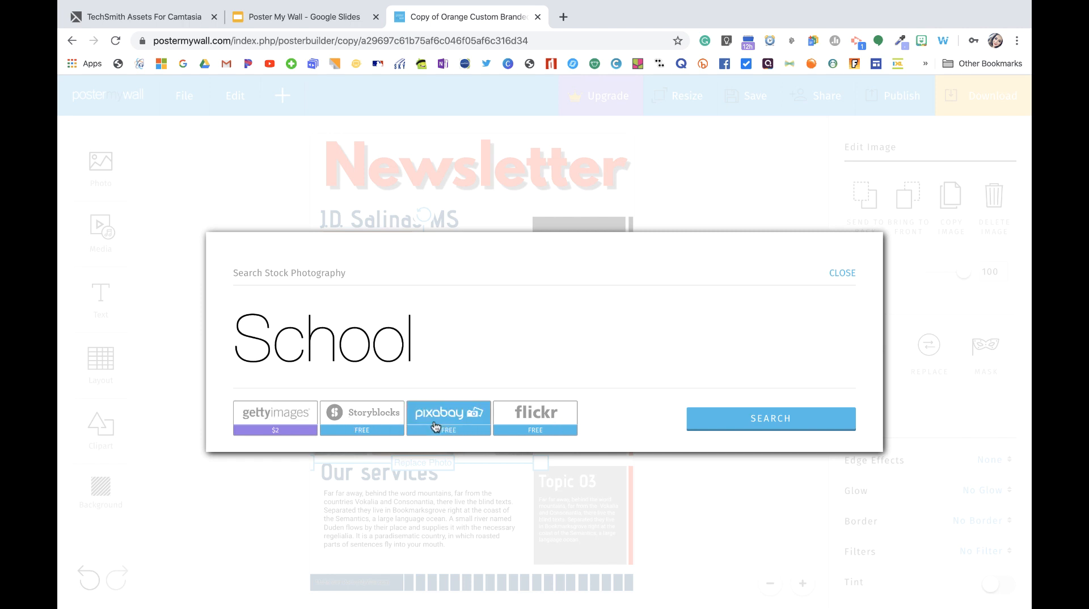
{"action": "left_click", "coordinate": [745, 426]}
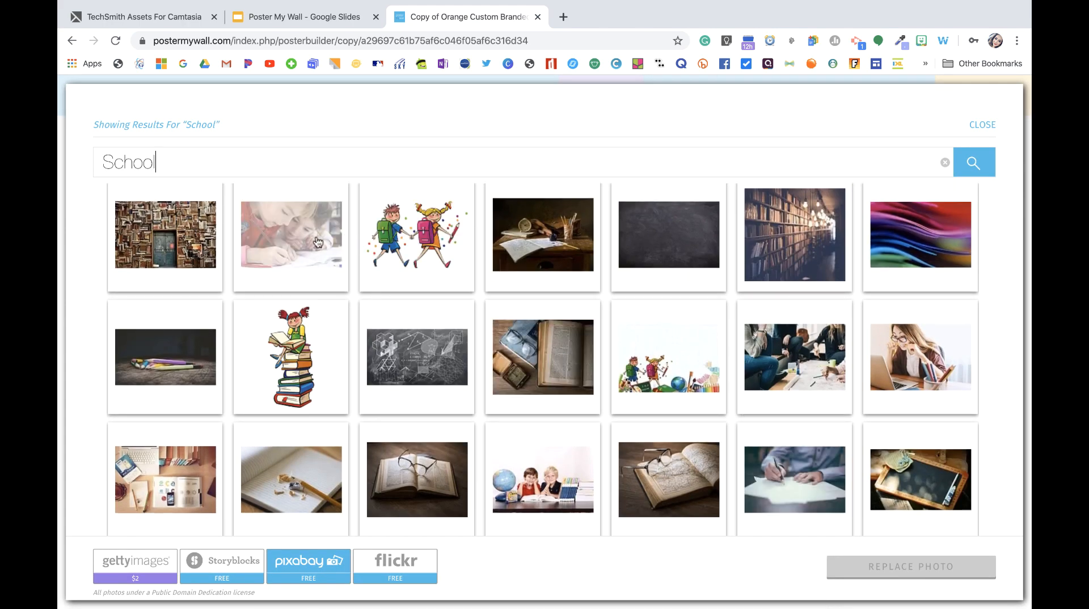
Replace the main photo with the picture of two children writing, cropped to its central part, and deselect it
{"action": "left_click", "coordinate": [307, 242]}
{"action": "left_click", "coordinate": [880, 574]}
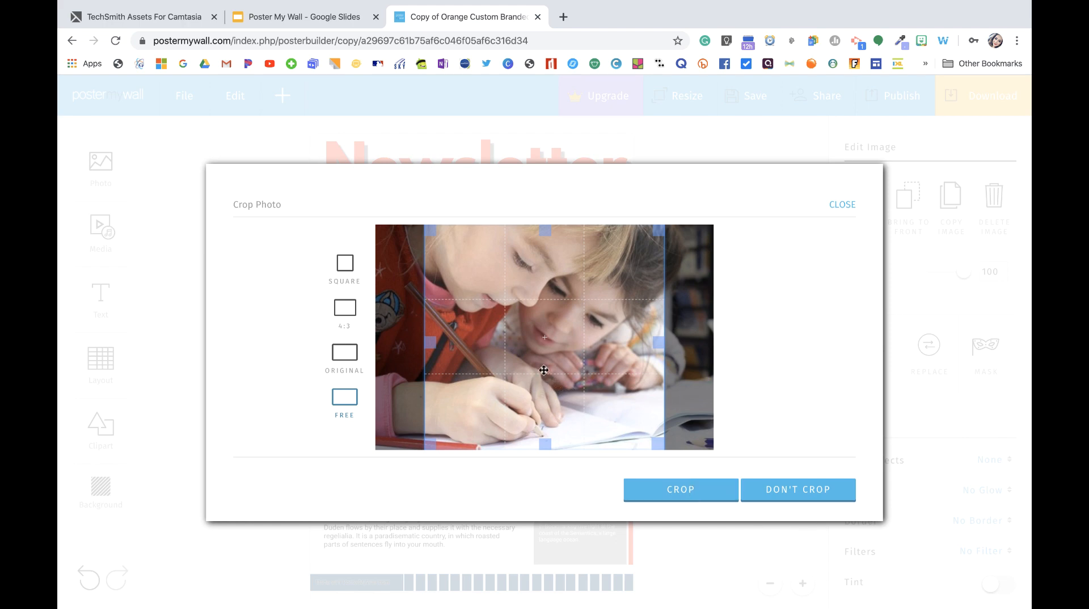
{"action": "mouse_move", "coordinate": [543, 370]}
{"action": "left_mouse_down"}
{"action": "mouse_move", "coordinate": [592, 366]}
{"action": "mouse_move", "coordinate": [489, 377]}
{"action": "mouse_move", "coordinate": [544, 378]}
{"action": "left_mouse_up"}
{"action": "left_click", "coordinate": [689, 490]}
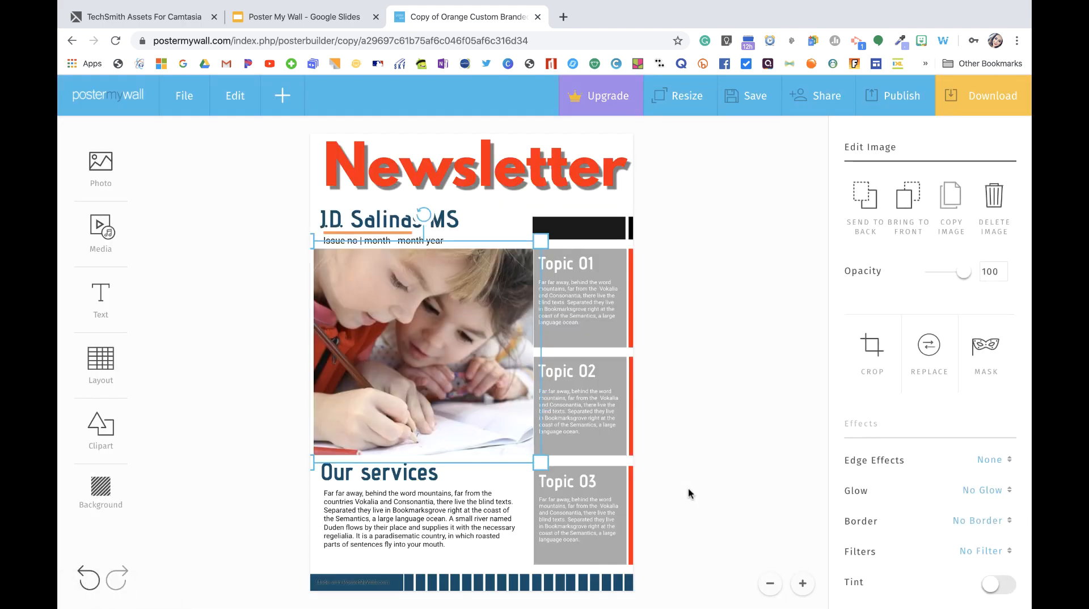
{"action": "left_click", "coordinate": [735, 454]}
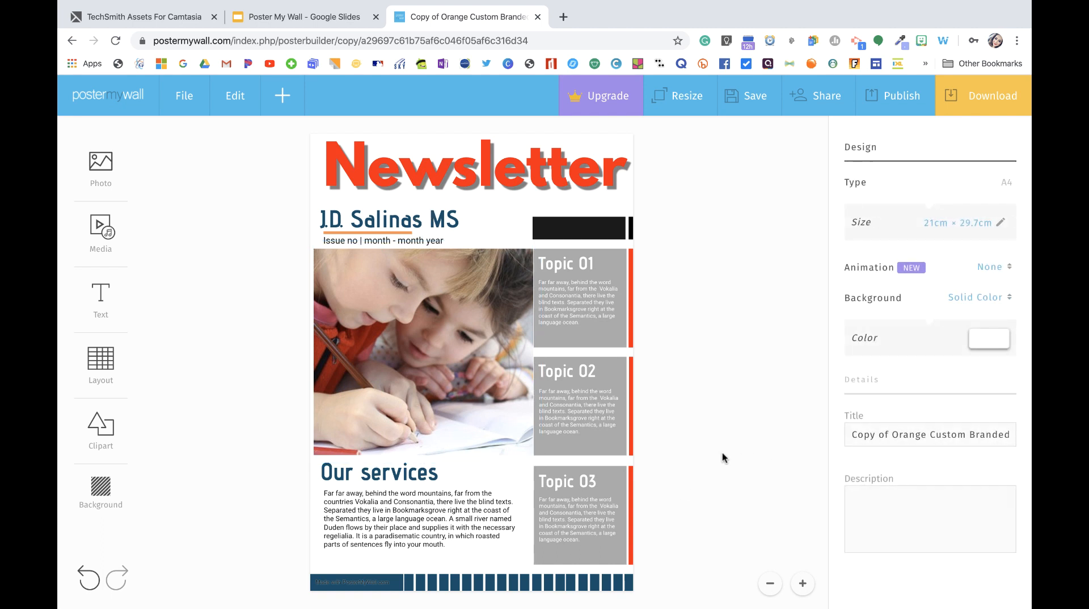
View the masking tool for the children's photo, dismissing its tips and leaving without applying a mask
{"action": "left_click", "coordinate": [422, 329]}
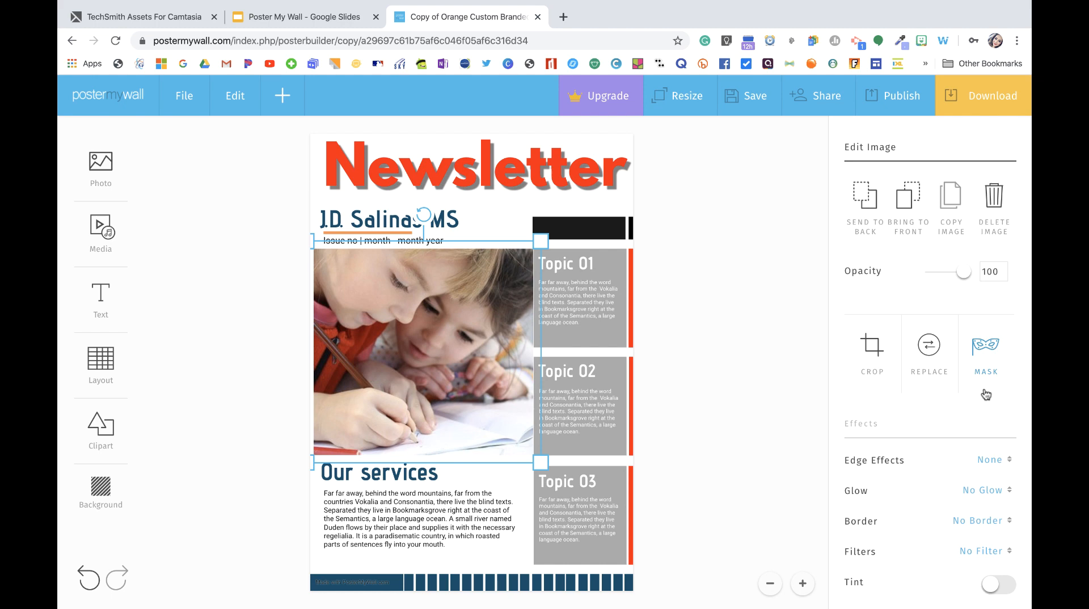
{"action": "left_click", "coordinate": [989, 347]}
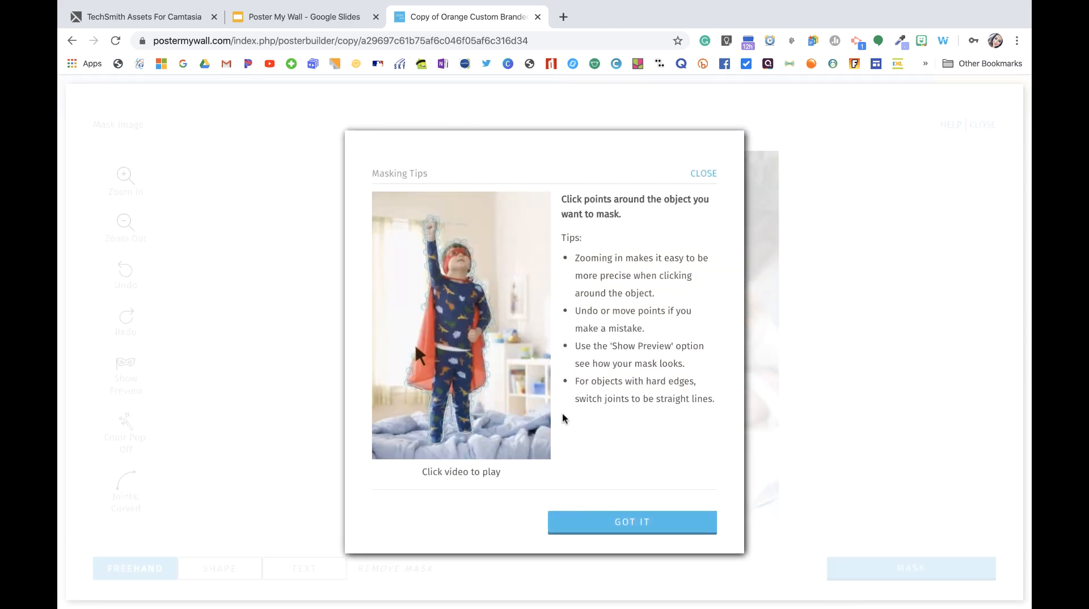
{"action": "left_click", "coordinate": [703, 174]}
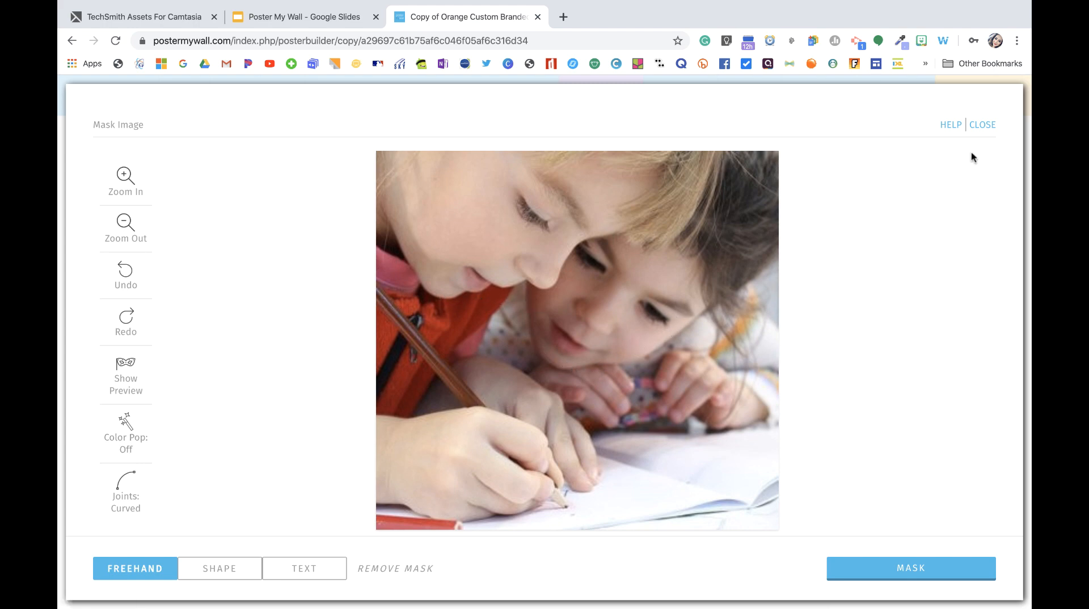
{"action": "left_click", "coordinate": [983, 125]}
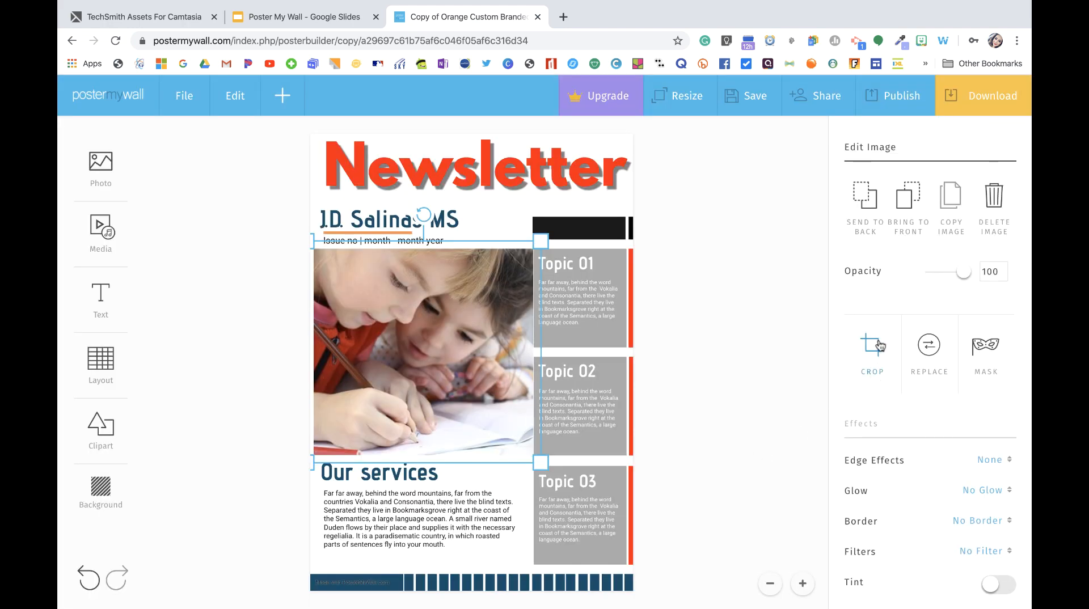
Try the Torn Paper edge effect on the children's photo
{"action": "scroll", "coordinate": [893, 461], "scroll_direction": "down", "scroll_amount": 3}
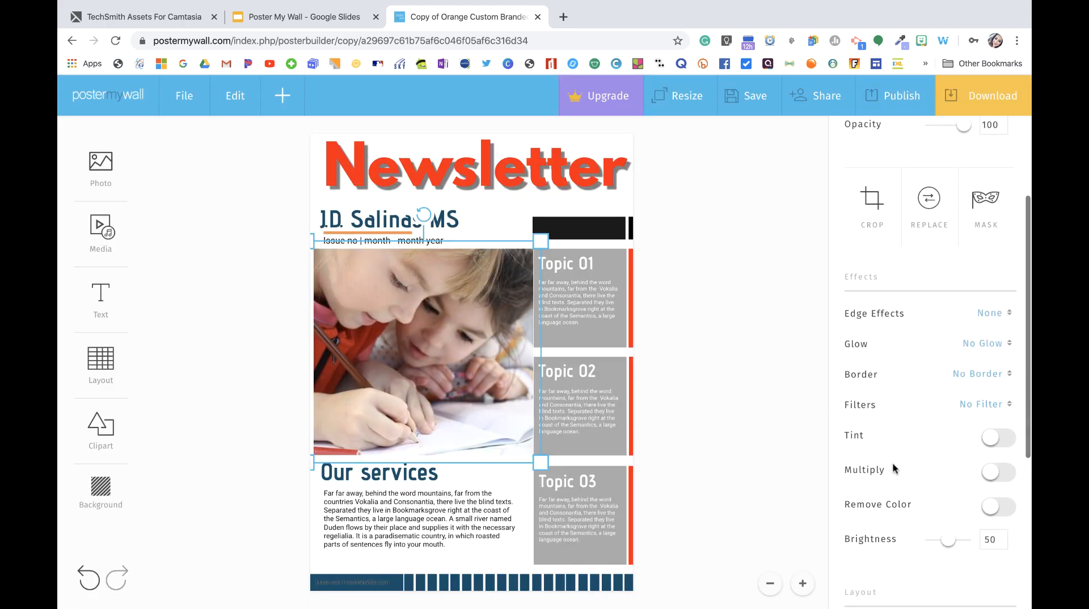
{"action": "scroll", "coordinate": [892, 466], "scroll_direction": "down", "scroll_amount": 1}
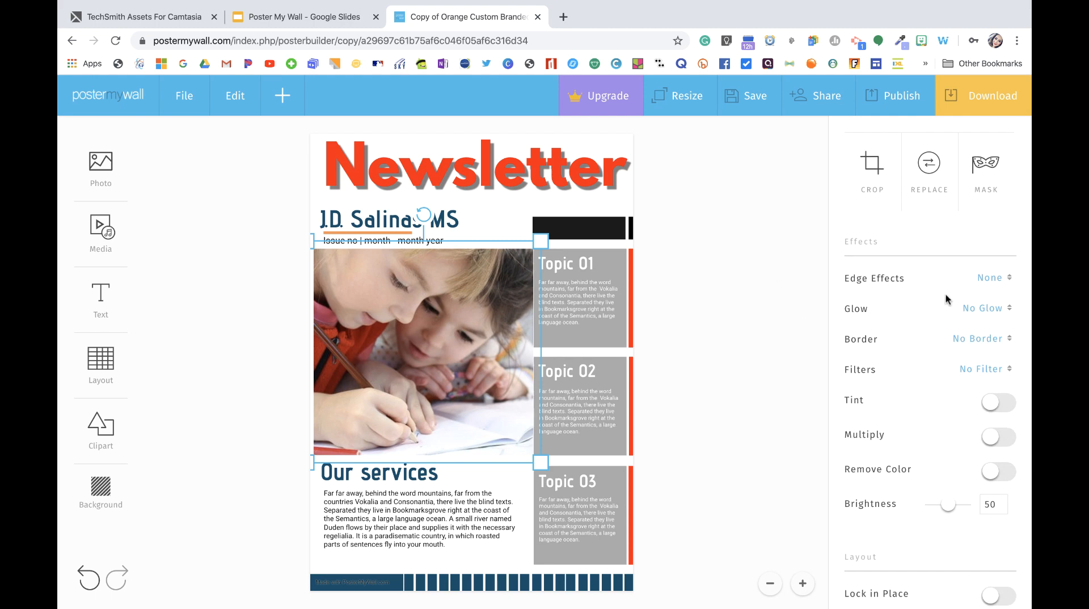
{"action": "left_click", "coordinate": [990, 280]}
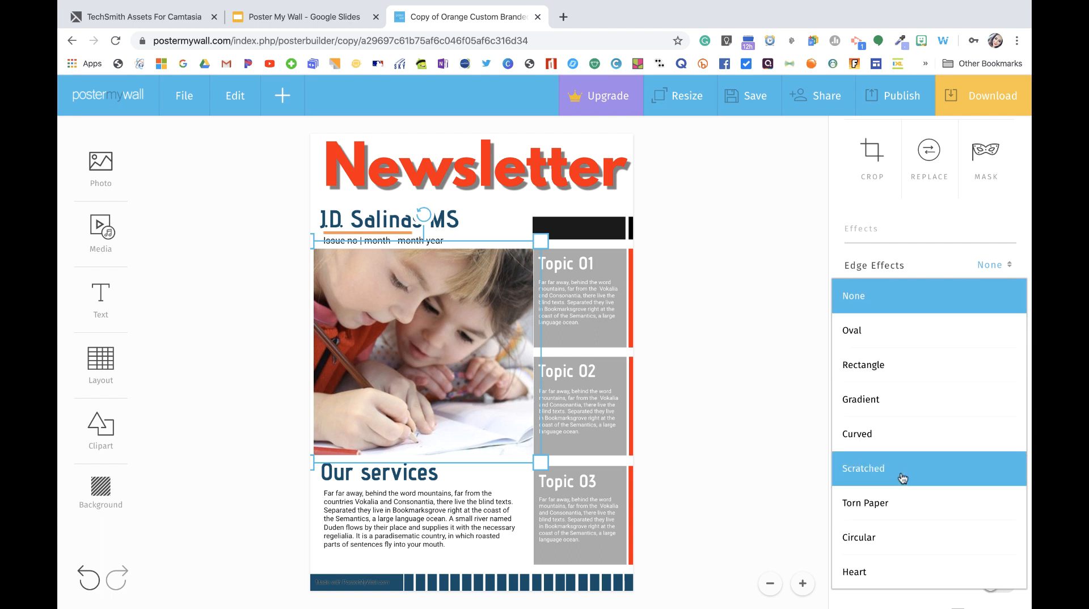
{"action": "left_click", "coordinate": [889, 503]}
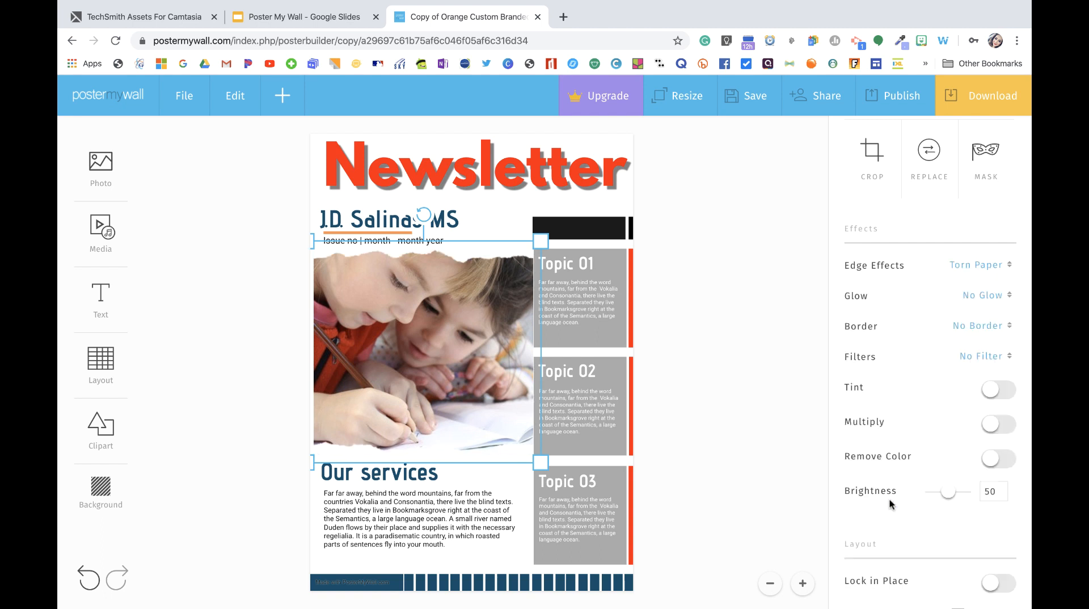
Set the children's photo's edge effect to Scratched and deselect the photo
{"action": "left_click", "coordinate": [977, 264]}
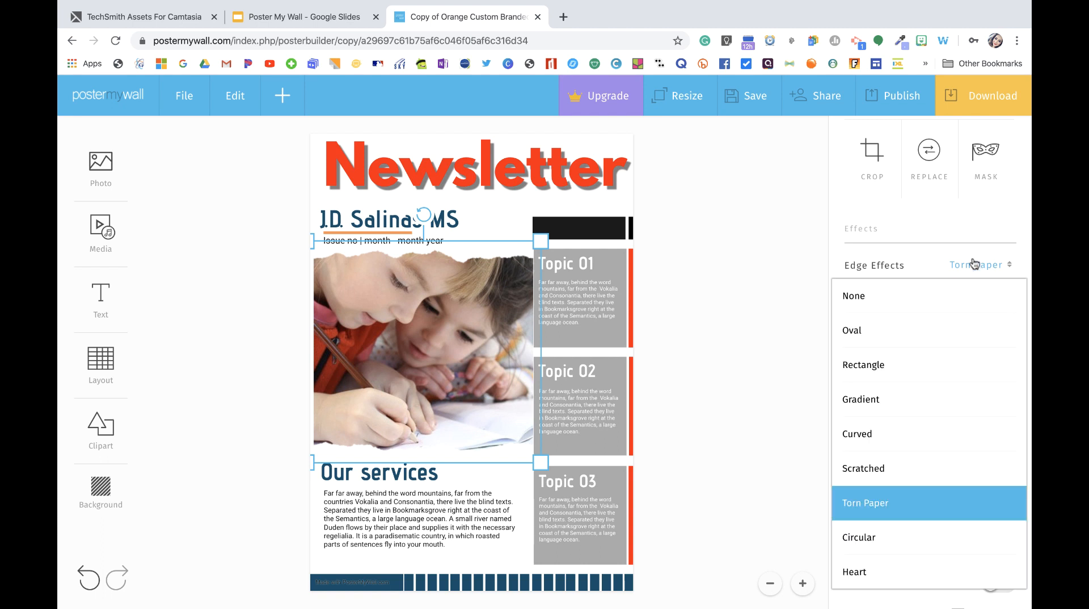
{"action": "scroll", "coordinate": [901, 452], "scroll_direction": "down", "scroll_amount": 3}
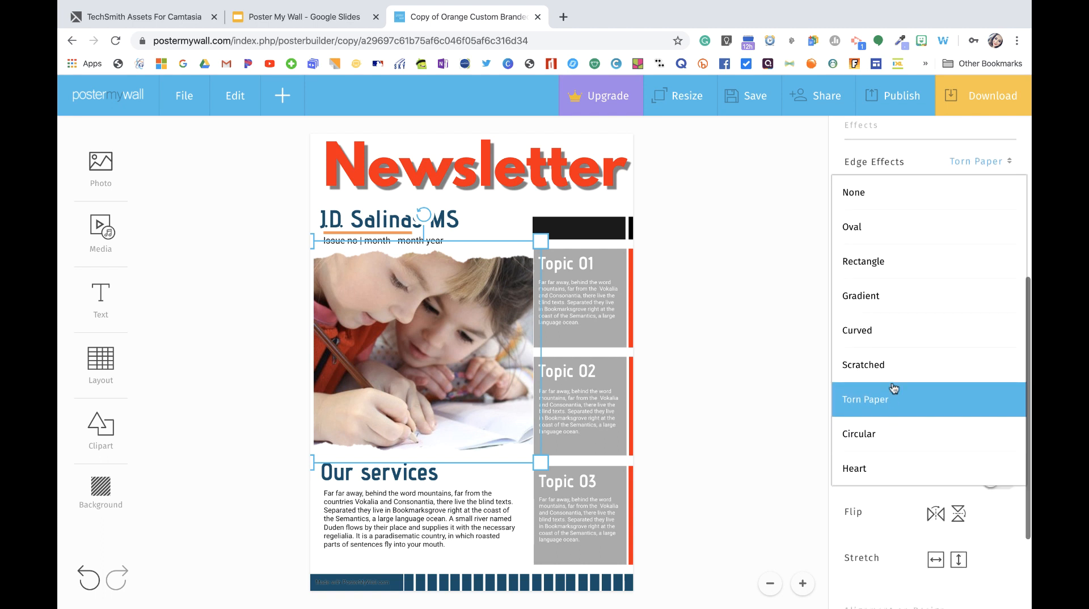
{"action": "left_click", "coordinate": [880, 365]}
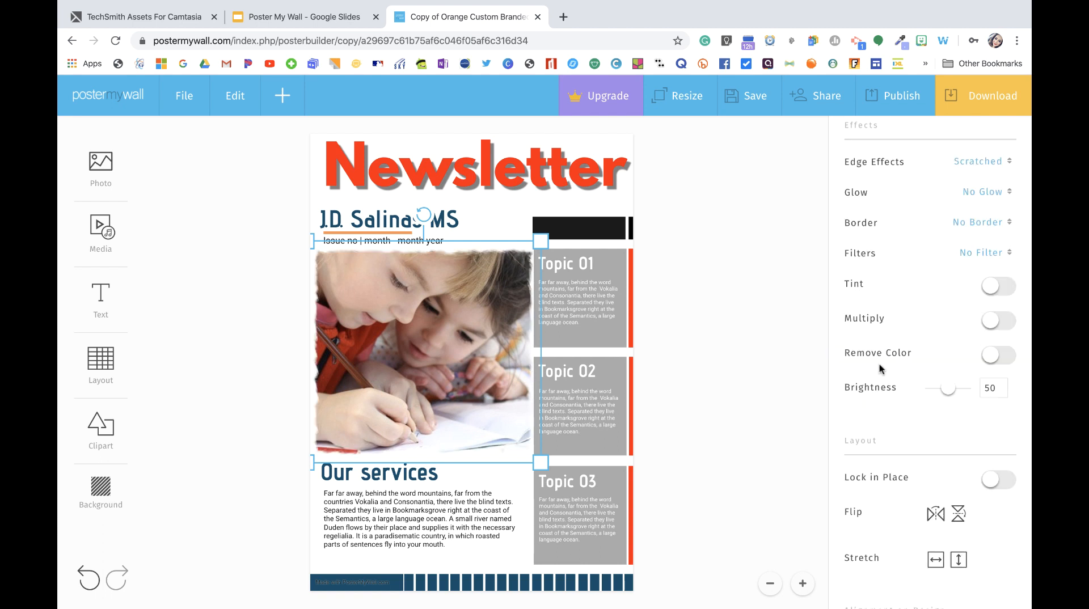
{"action": "left_click", "coordinate": [761, 355]}
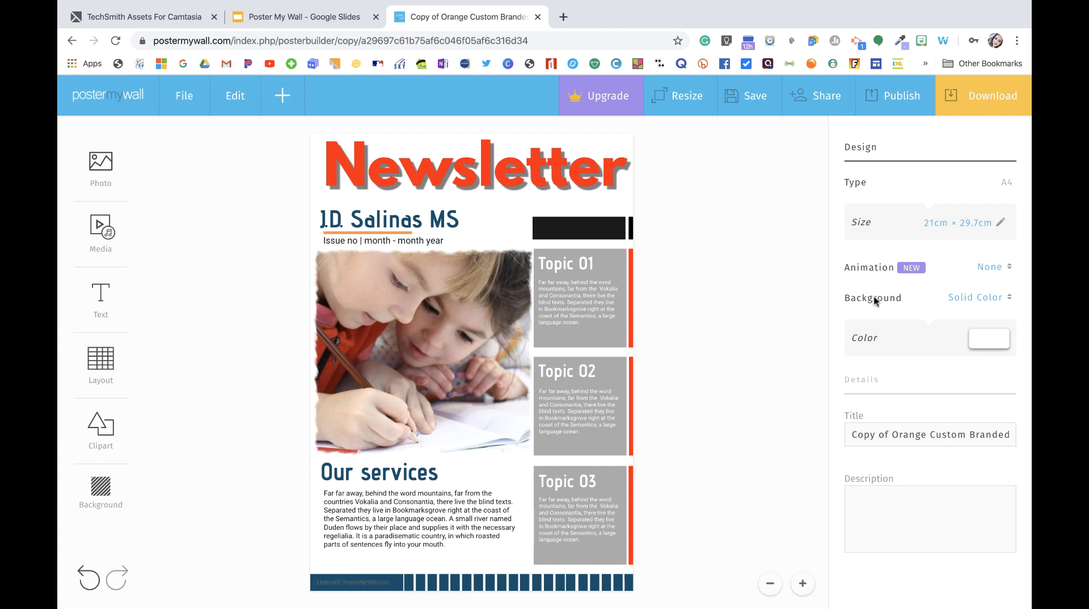
Lock the children's photo in place on the newsletter
{"action": "left_click", "coordinate": [468, 352]}
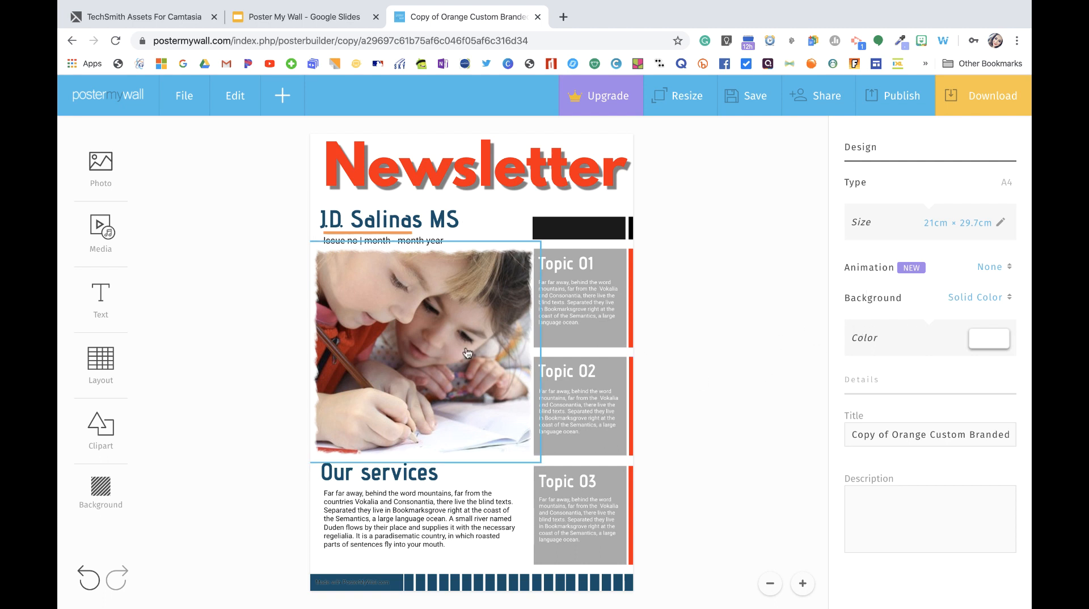
{"action": "scroll", "coordinate": [936, 482], "scroll_direction": "down", "scroll_amount": 3}
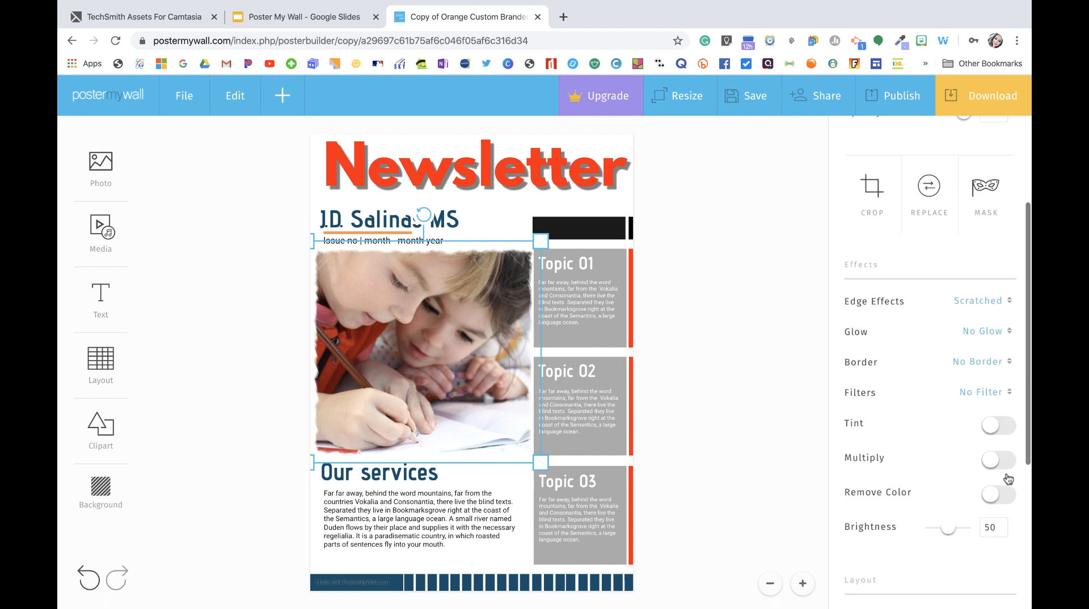
{"action": "scroll", "coordinate": [903, 510], "scroll_direction": "down", "scroll_amount": 5}
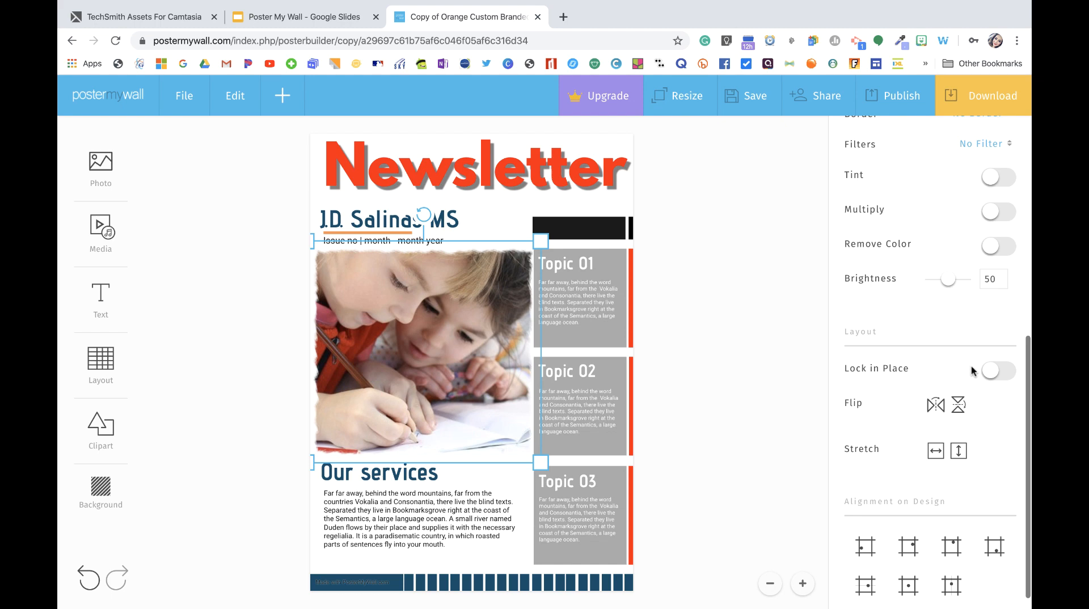
{"action": "left_click", "coordinate": [996, 371]}
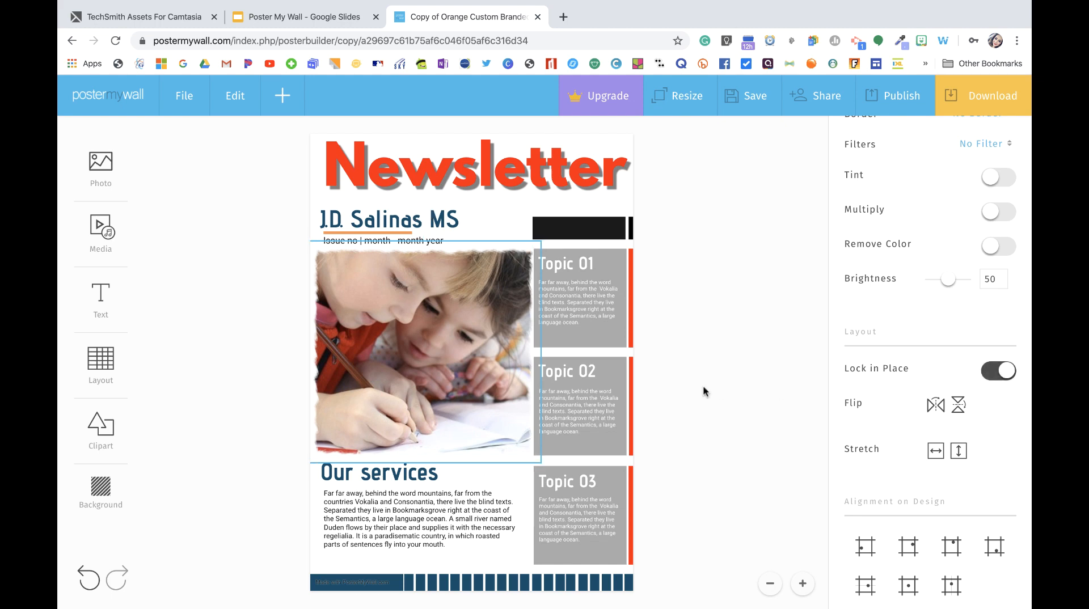
Deselect the children's photo and replace the "Topic 01" heading with "Counseling Corner"
{"action": "scroll", "coordinate": [890, 473], "scroll_direction": "down", "scroll_amount": 1}
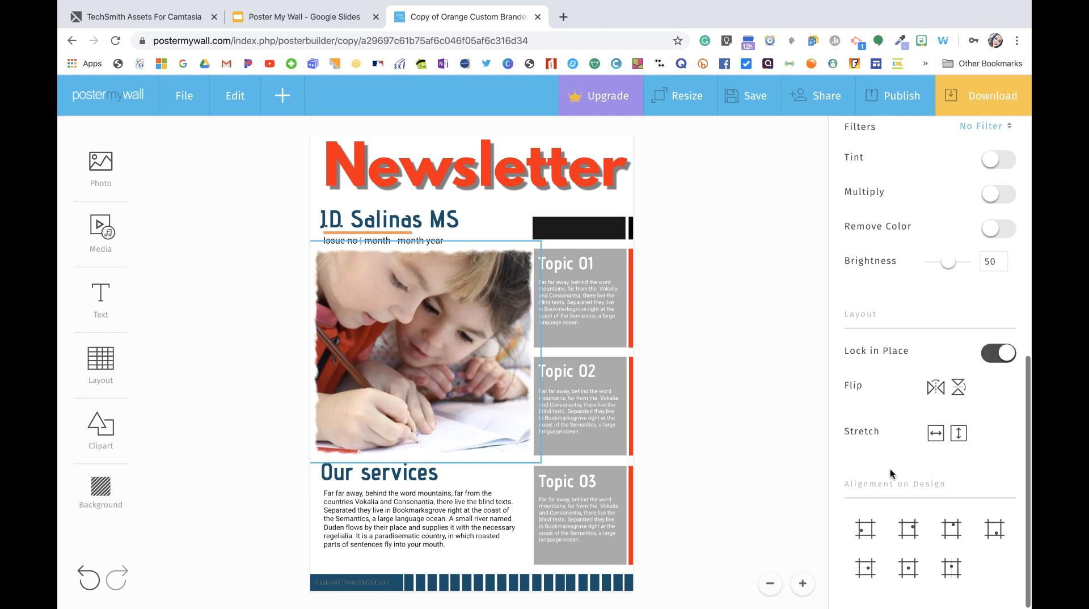
{"action": "left_click", "coordinate": [738, 331]}
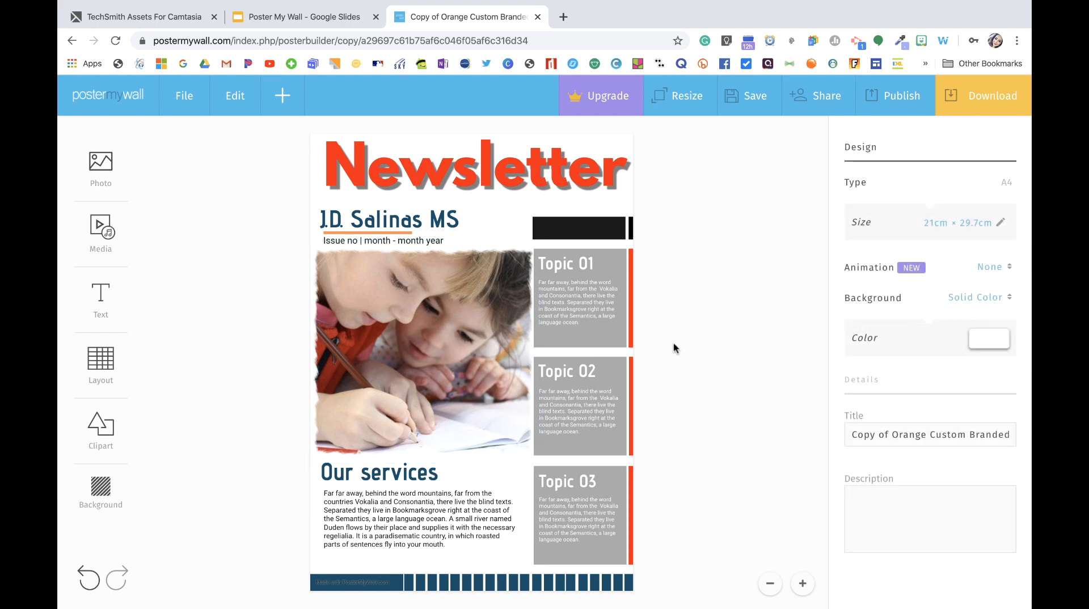
{"action": "double_click", "coordinate": [570, 268]}
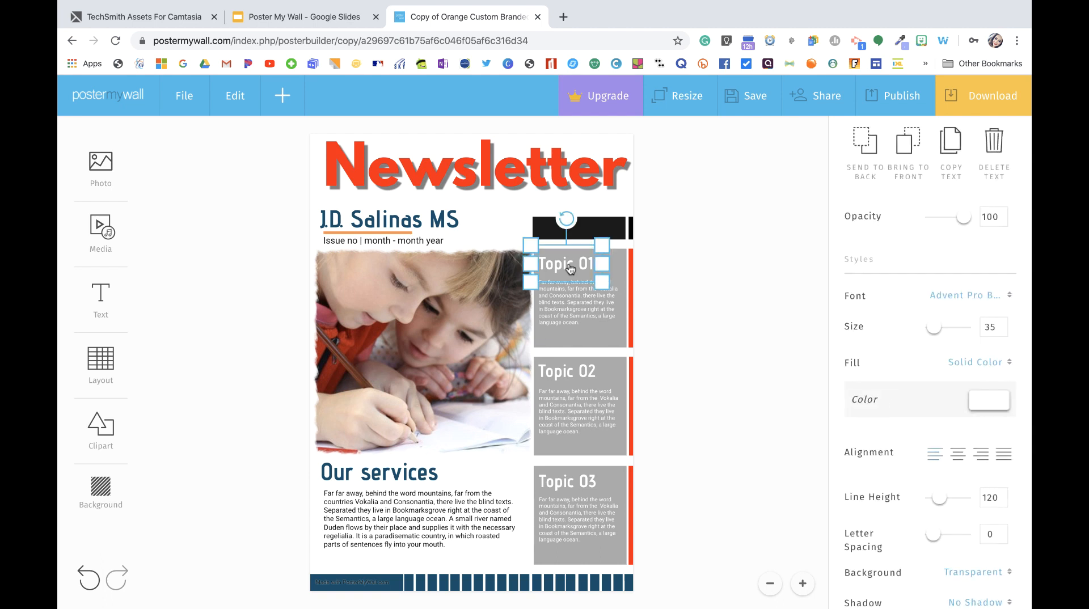
{"action": "triple_click", "coordinate": [570, 267]}
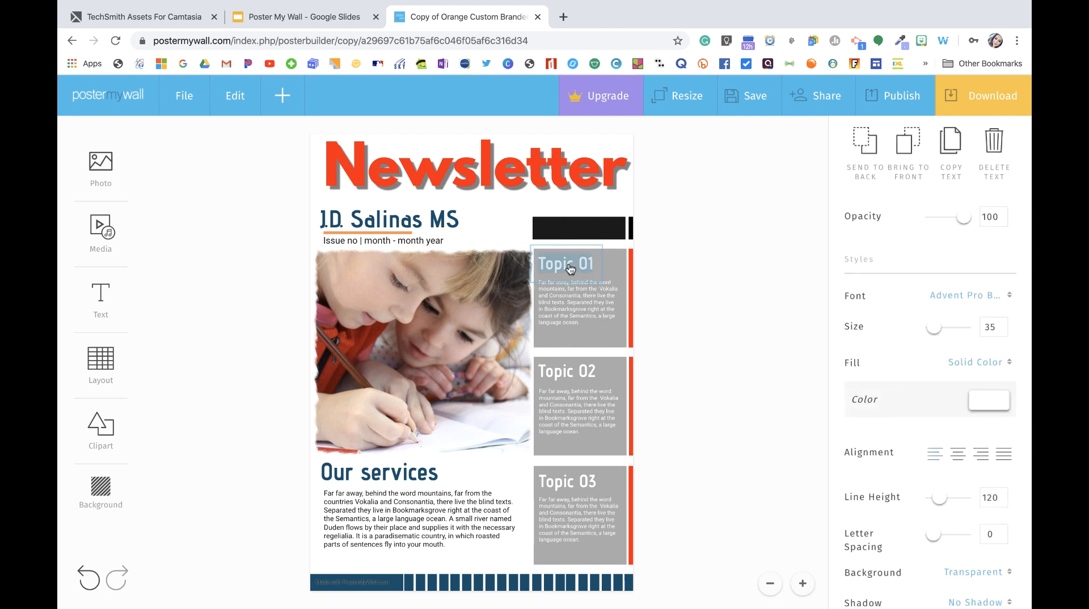
{"action": "type", "text": "Counseling "}
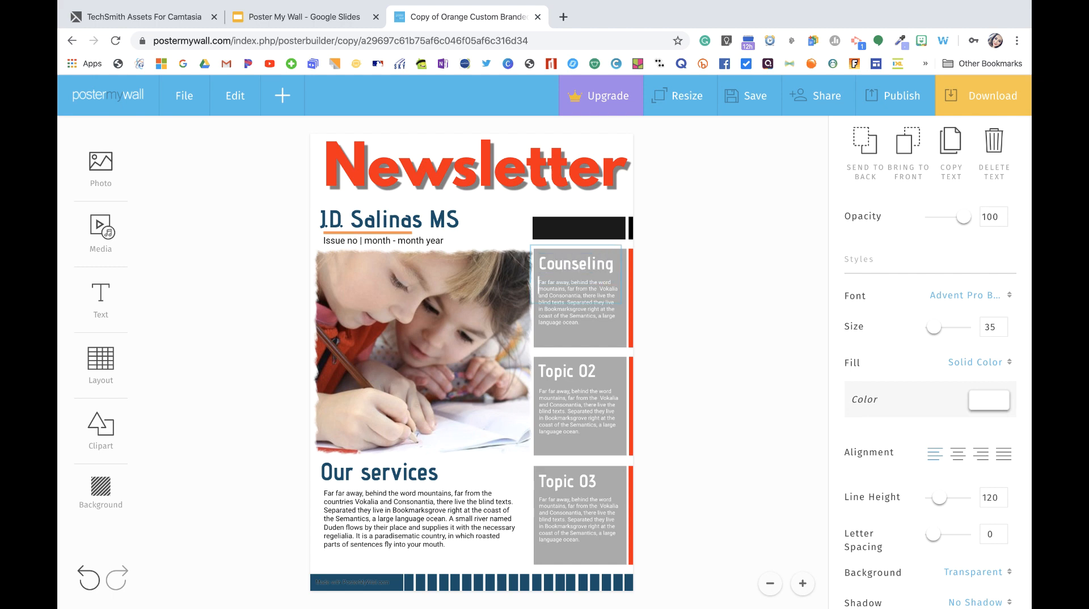
{"action": "type", "text": "Corner"}
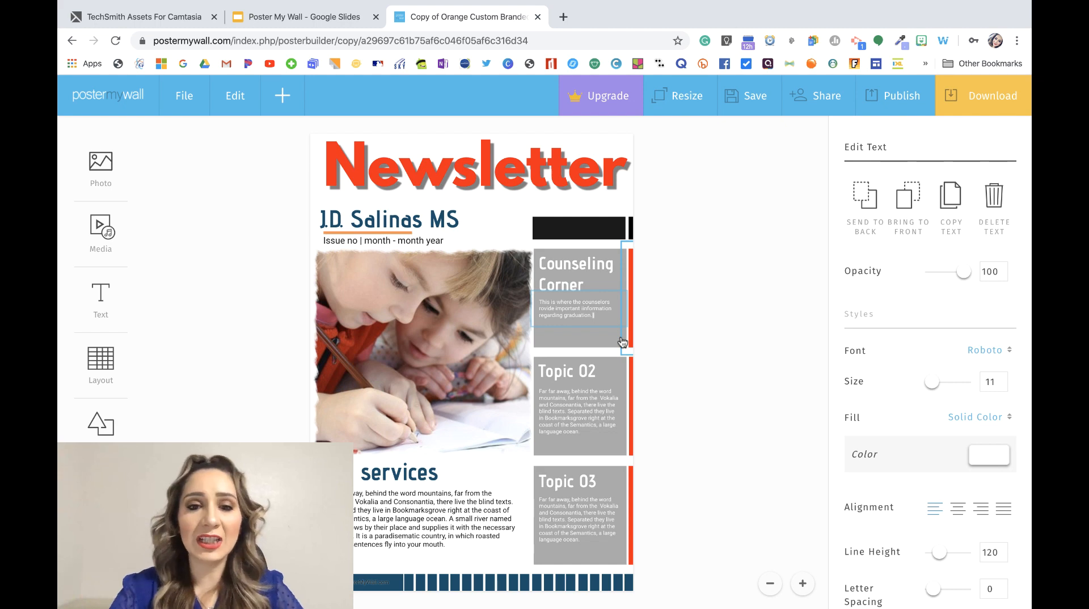
Replace the "Topic 02" heading with "Library" and deselect the text
{"action": "left_click", "coordinate": [590, 377]}
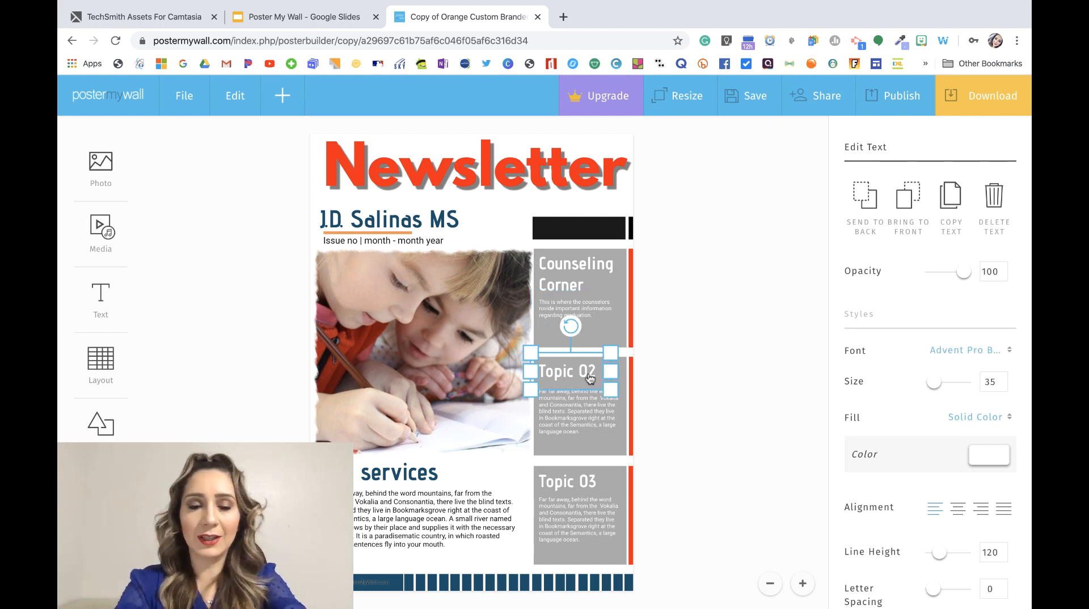
{"action": "double_click", "coordinate": [590, 374]}
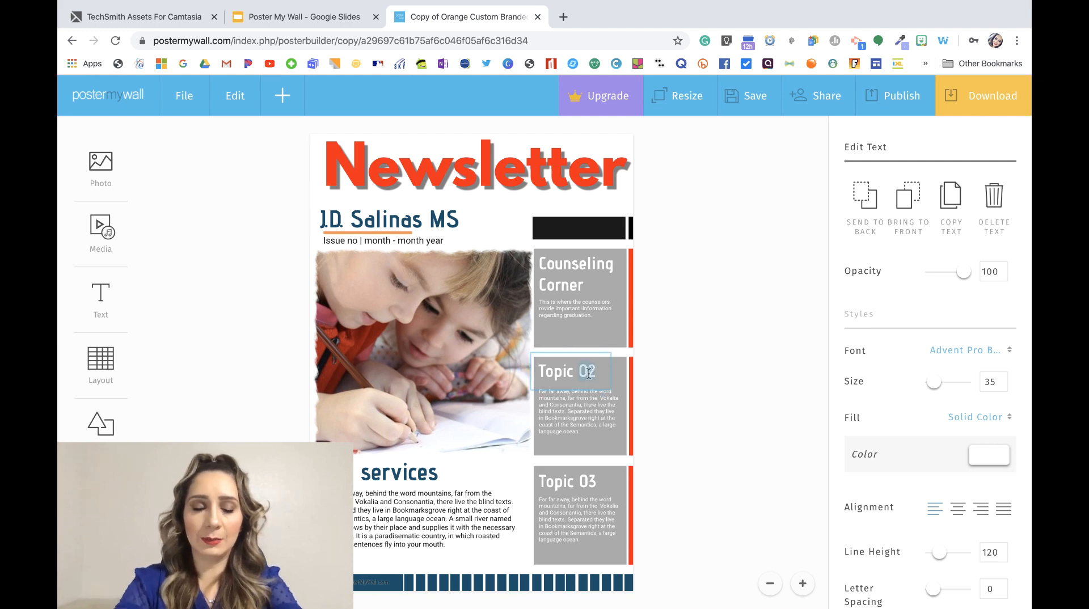
{"action": "key", "text": "ctrl+a"}
{"action": "type", "text": "Lir"}
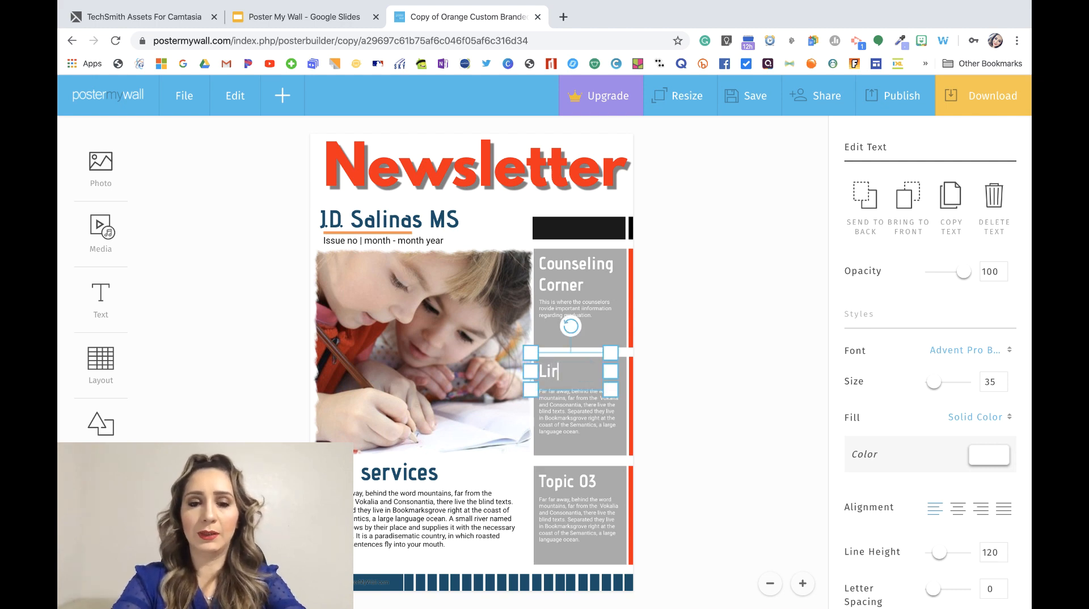
{"action": "type", "text": "rarian"}
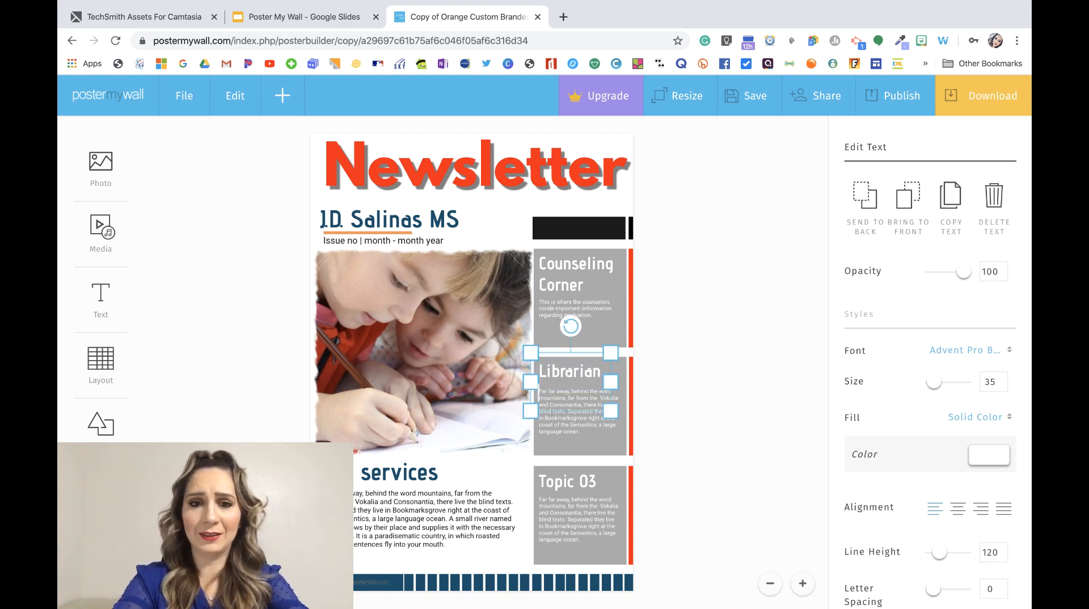
{"action": "key", "text": "BackSpace"}
{"action": "key", "text": "BackSpace"}
{"action": "key", "text": "BackSpace"}
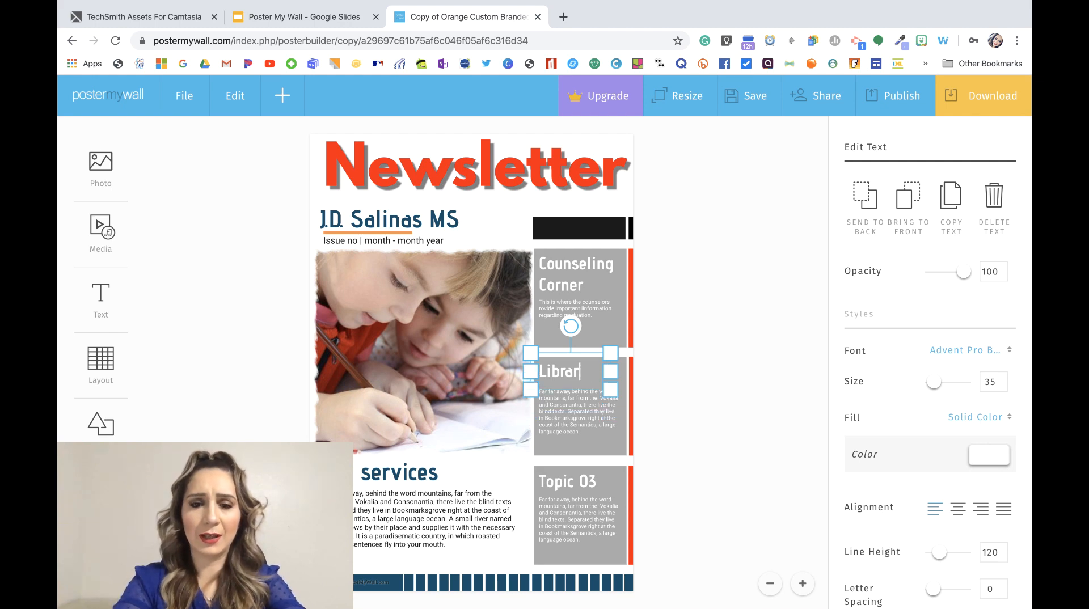
{"action": "type", "text": "y"}
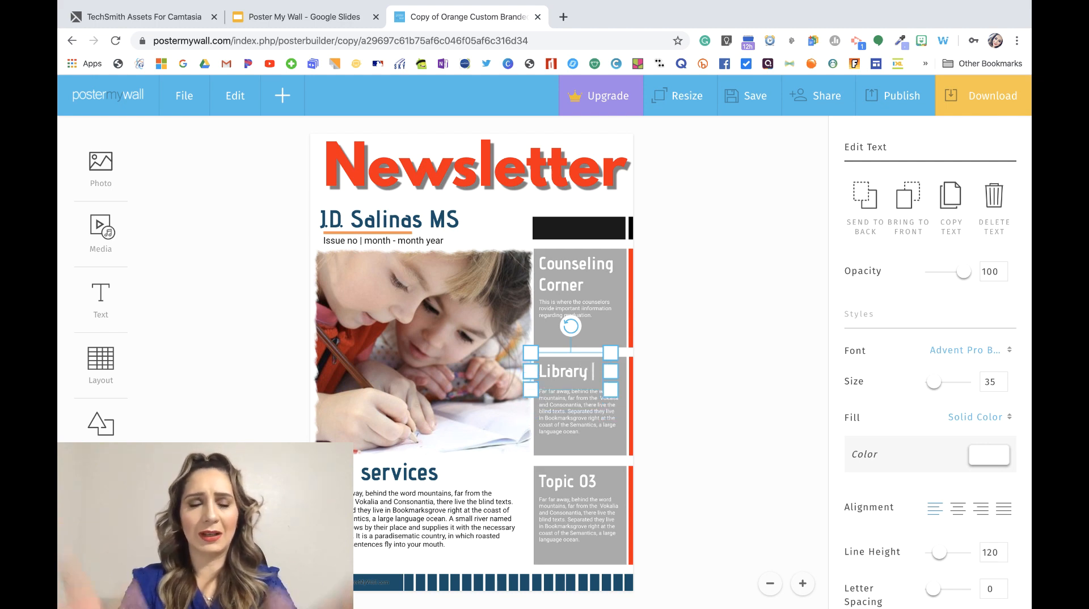
{"action": "left_click", "coordinate": [682, 408]}
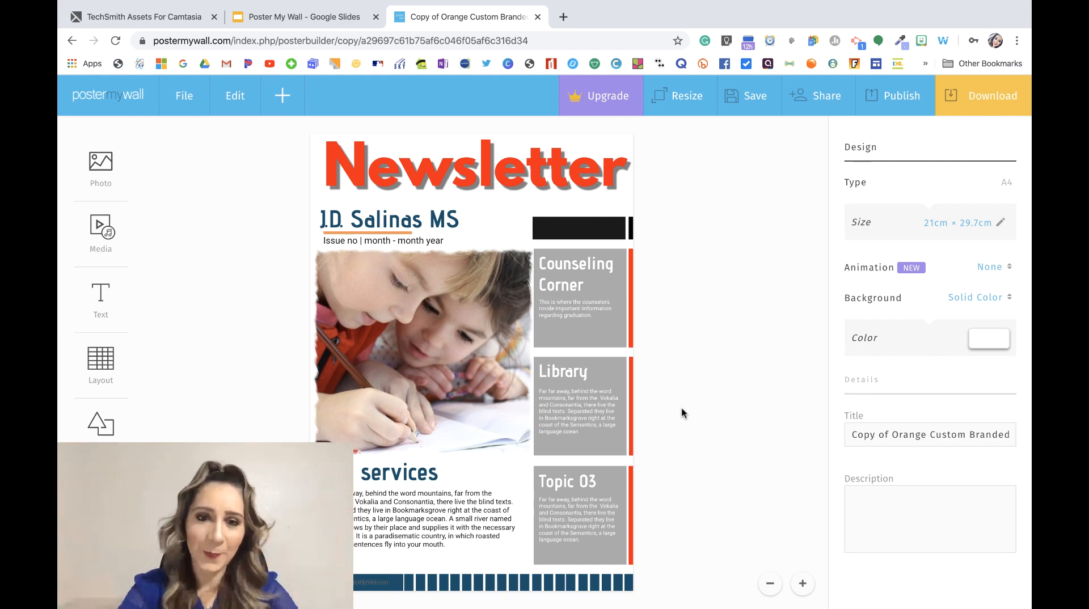
Delete the placeholder paragraph under the Library heading, save the newsletter design and dismiss the save message
{"action": "left_click", "coordinate": [577, 428]}
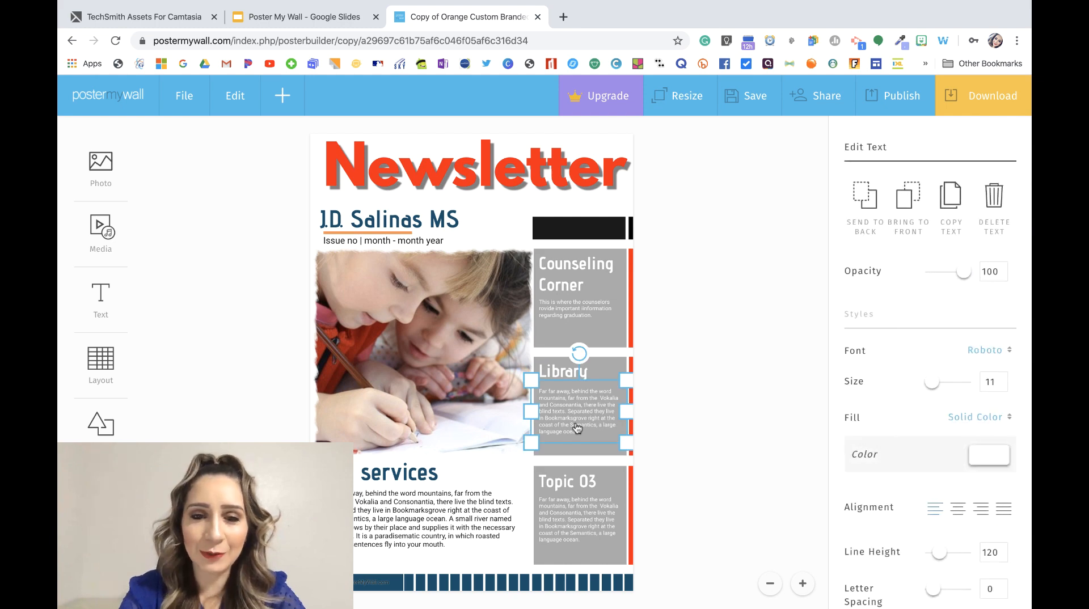
{"action": "key", "text": "Delete"}
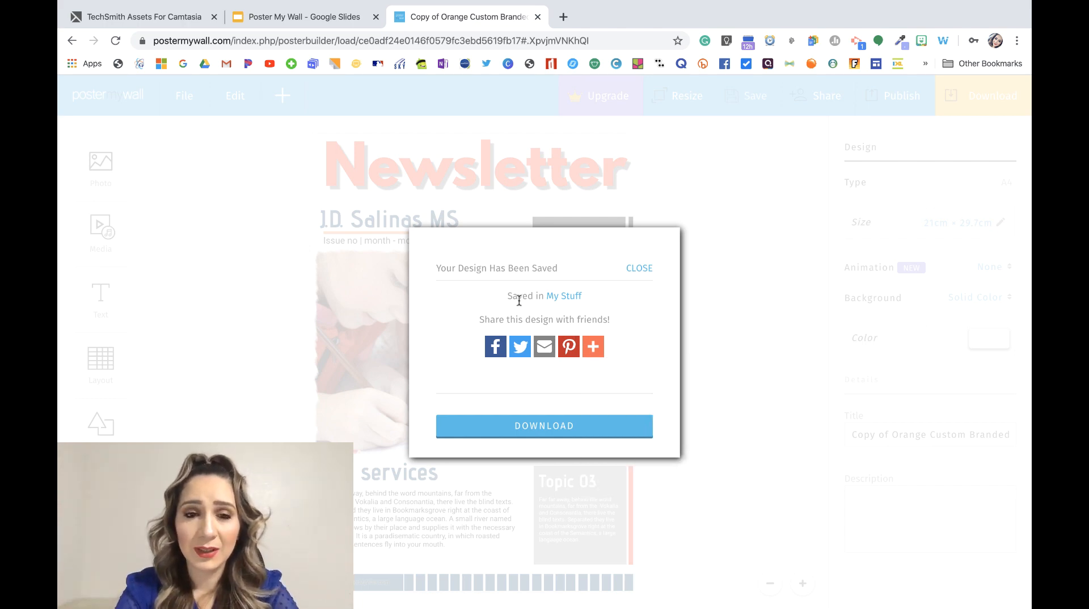
{"action": "left_click", "coordinate": [639, 269]}
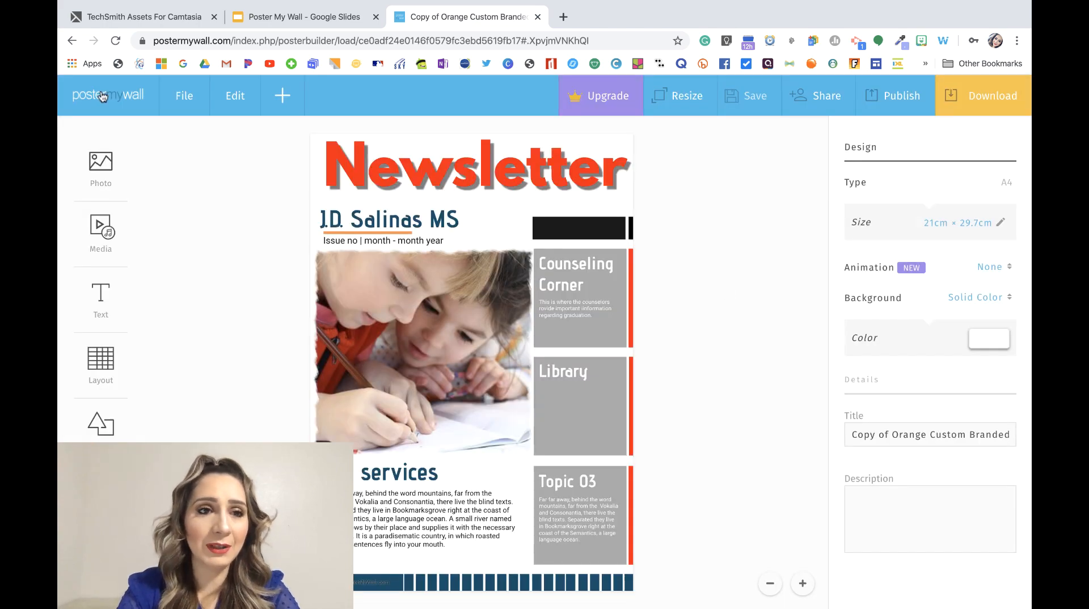
Leave the editor, open the BG2020-DRSEUSS class project submission and copy the image address of its poster
{"action": "left_click", "coordinate": [102, 97]}
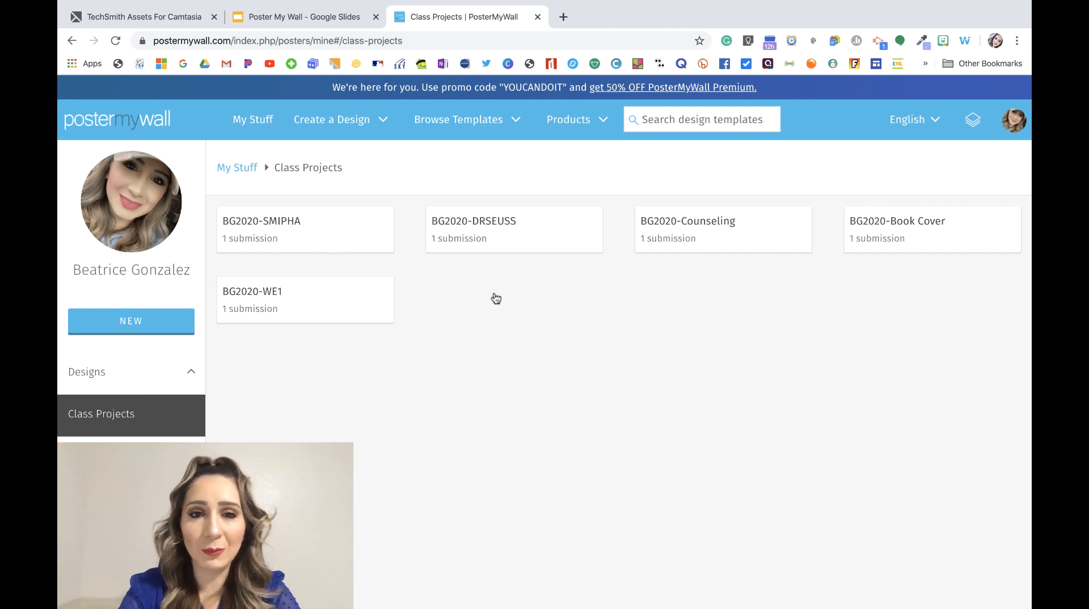
{"action": "left_click", "coordinate": [527, 231]}
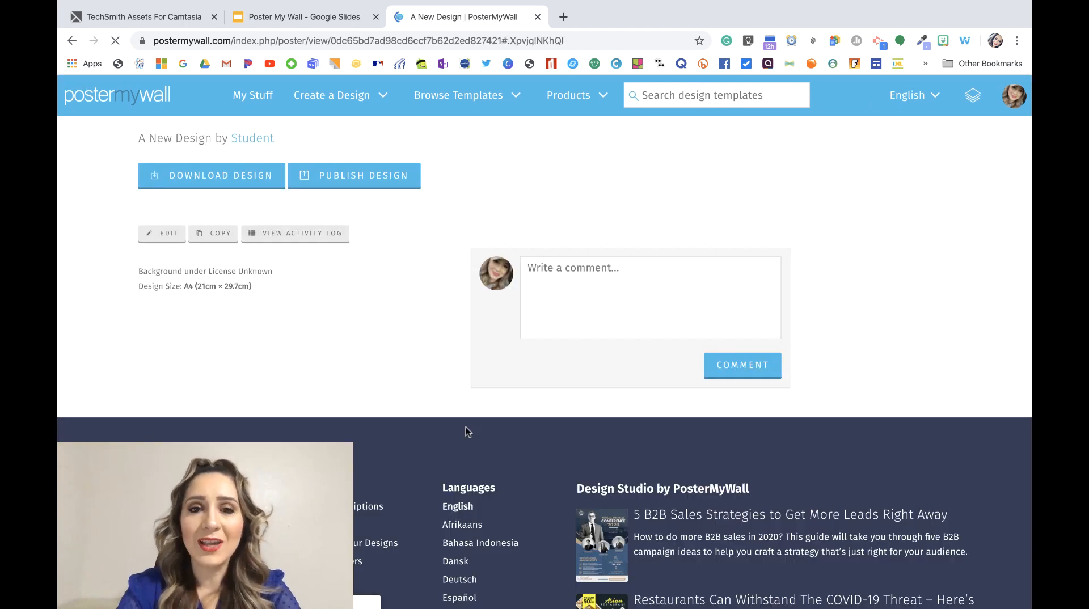
{"action": "scroll", "coordinate": [466, 432], "scroll_direction": "down", "scroll_amount": 3}
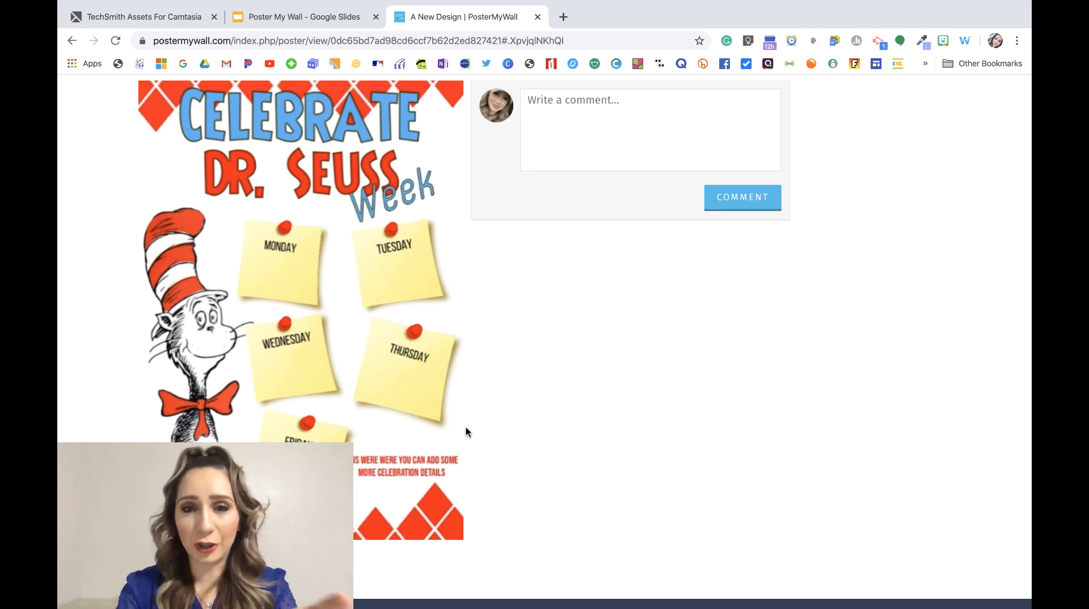
{"action": "right_click", "coordinate": [287, 292]}
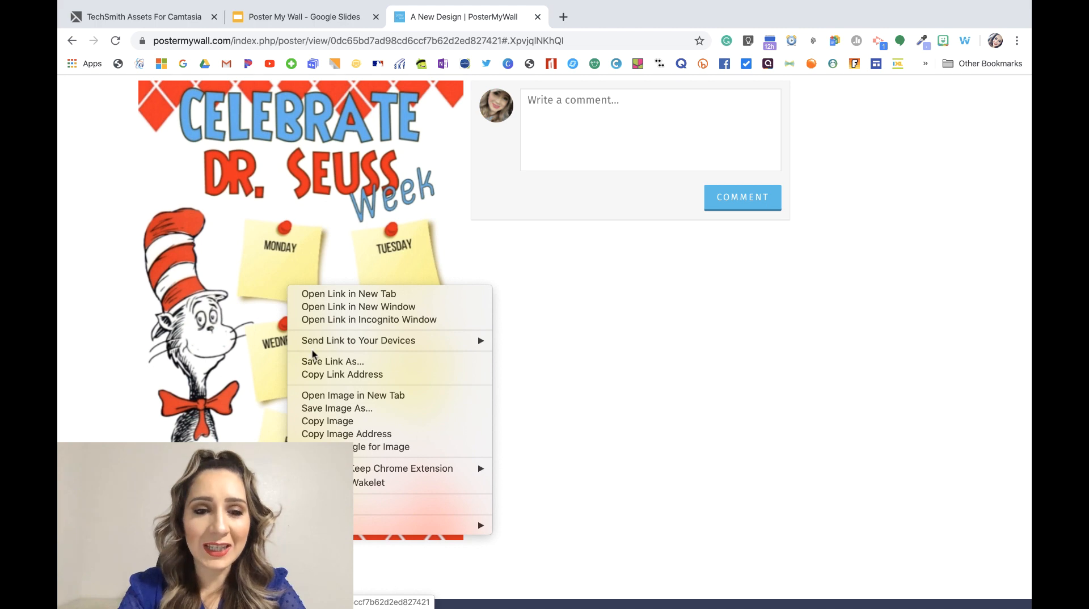
{"action": "left_click", "coordinate": [324, 435]}
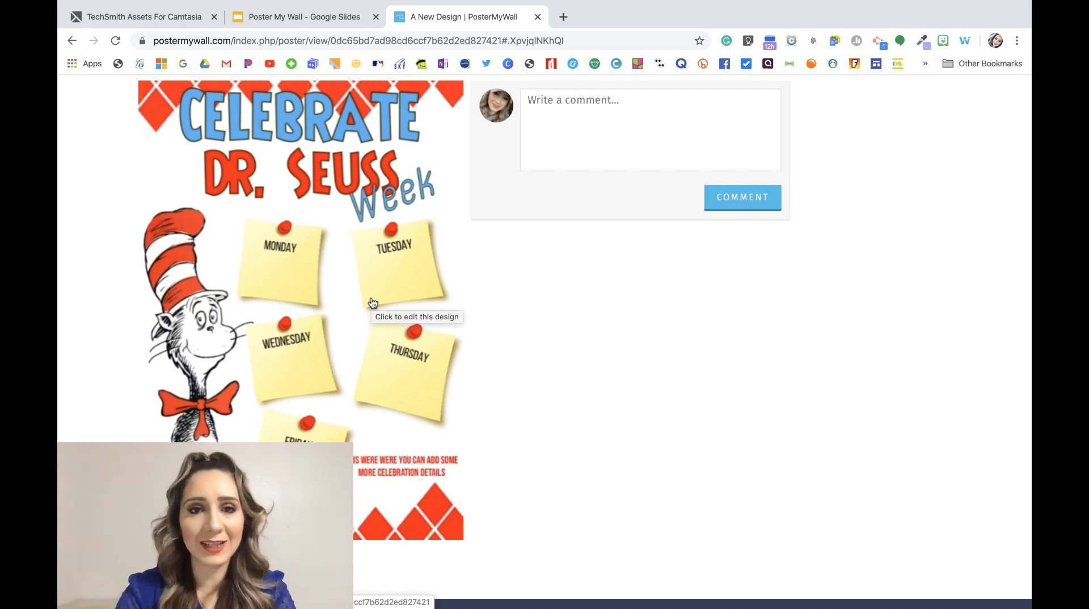
View the Dr. Seuss poster image at its copied address in a new browser tab
{"action": "left_click", "coordinate": [564, 18]}
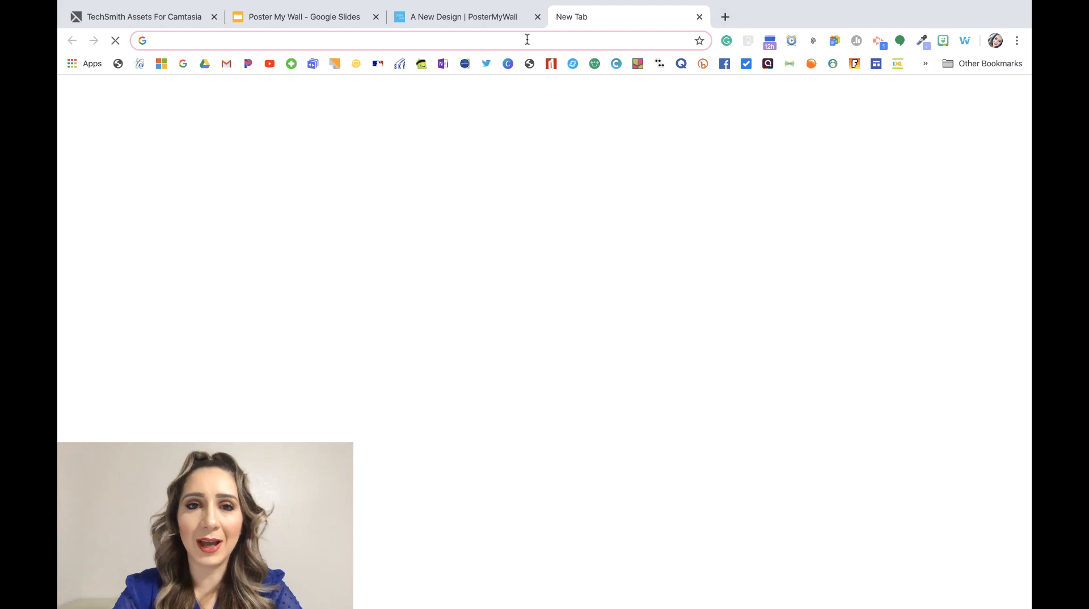
{"action": "key", "text": "super+v"}
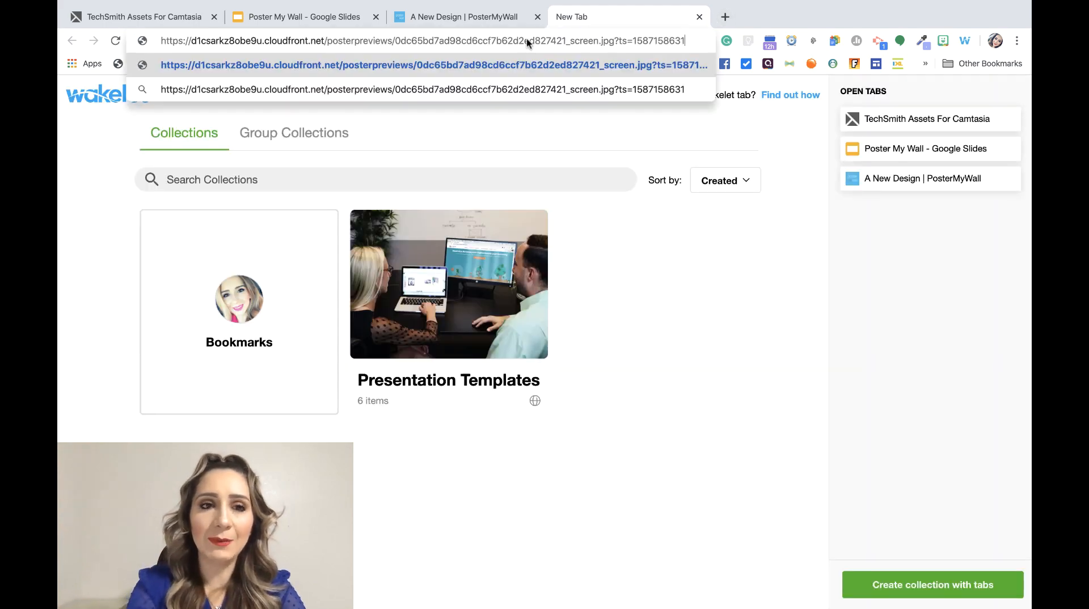
{"action": "key", "text": "Return"}
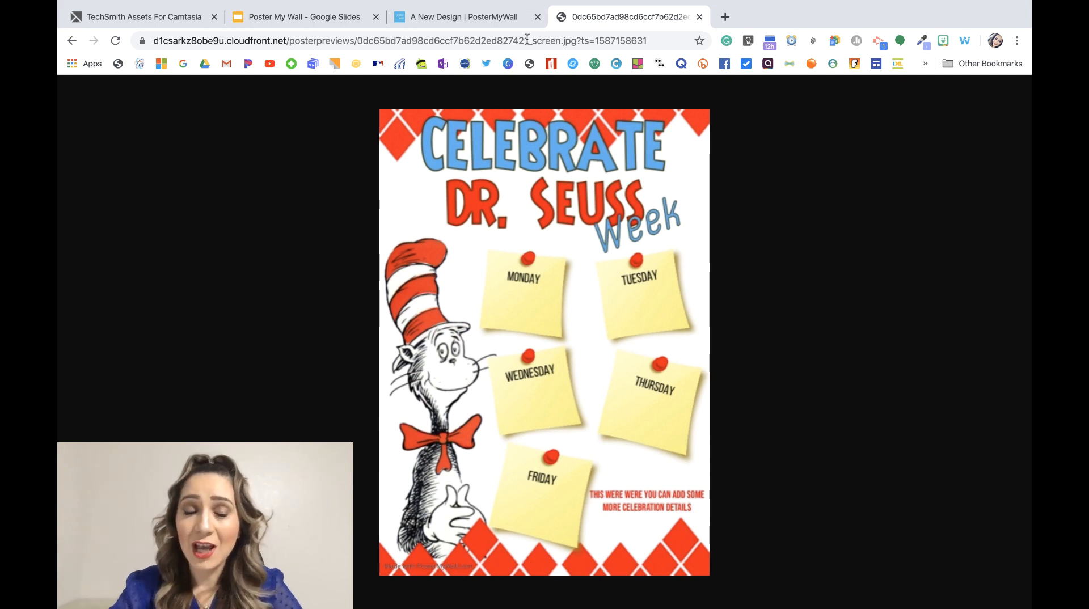
Open the-qrcode-generator.com in a new browser tab and generate a URL QR code from the copied poster image address
{"action": "left_click", "coordinate": [725, 17]}
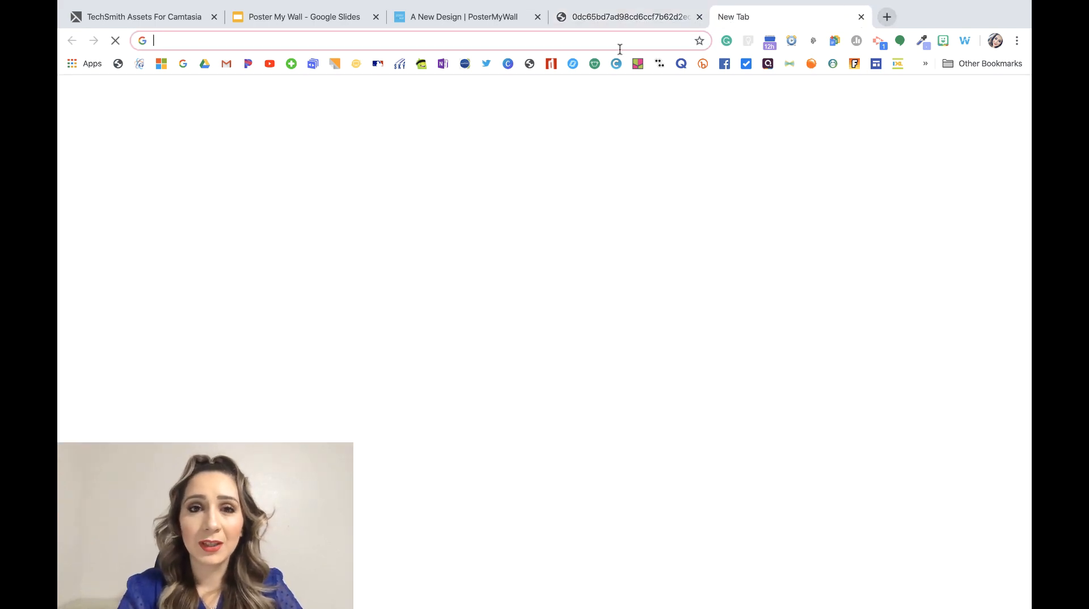
{"action": "type", "text": "the-qrcode-generator.com"}
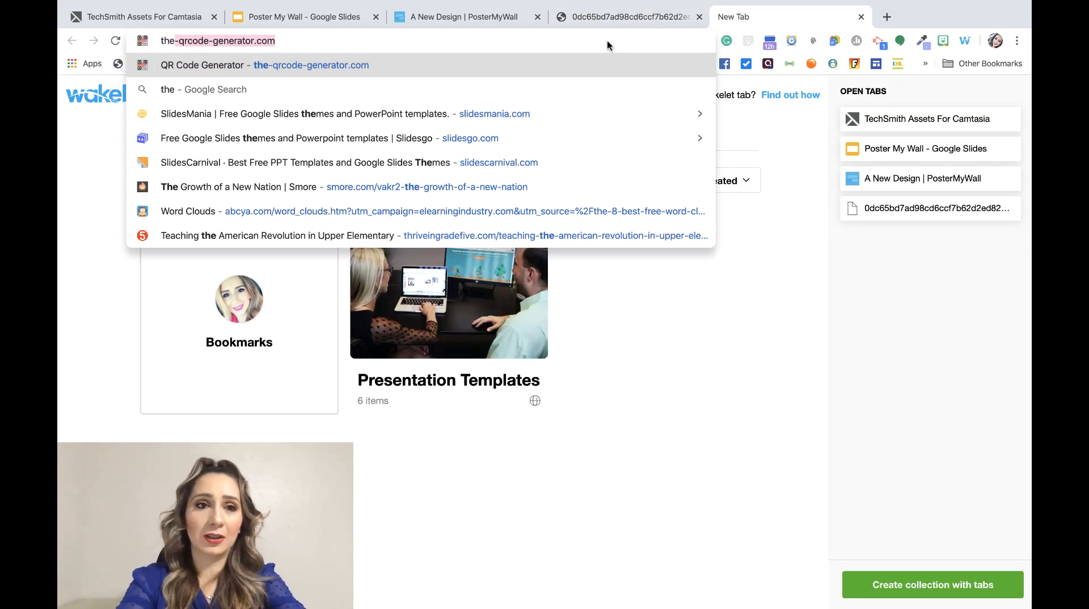
{"action": "key", "text": "Return"}
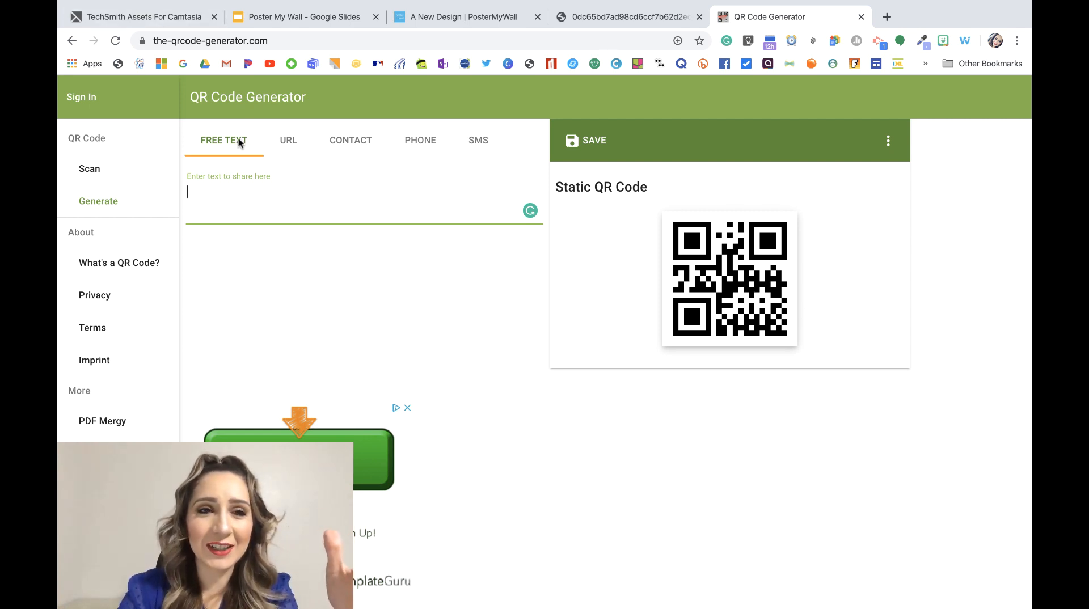
{"action": "left_click", "coordinate": [287, 142]}
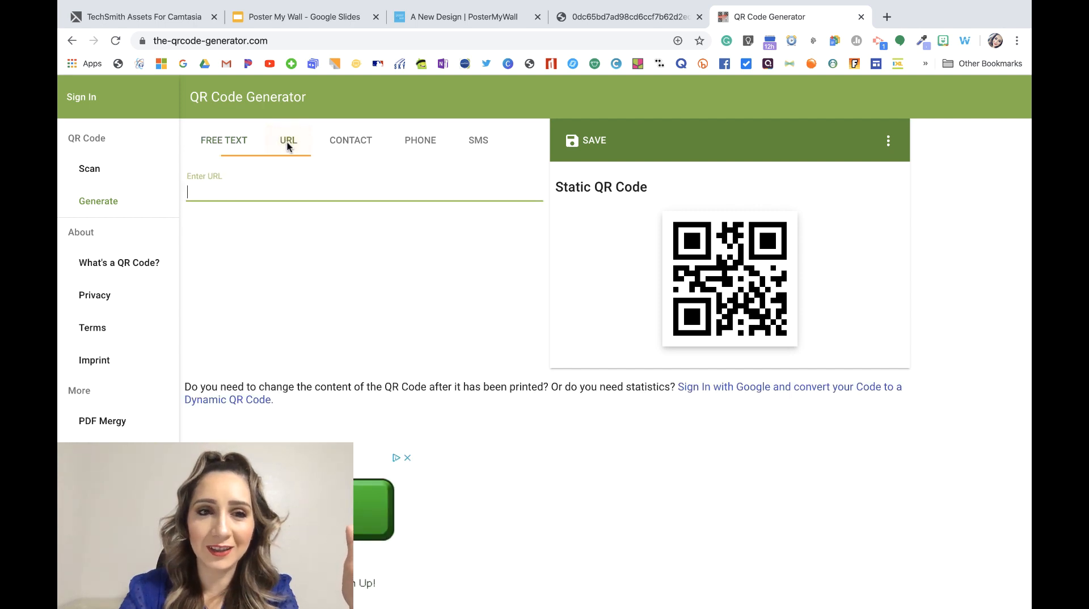
{"action": "left_click", "coordinate": [253, 187]}
{"action": "key", "text": "super+v"}
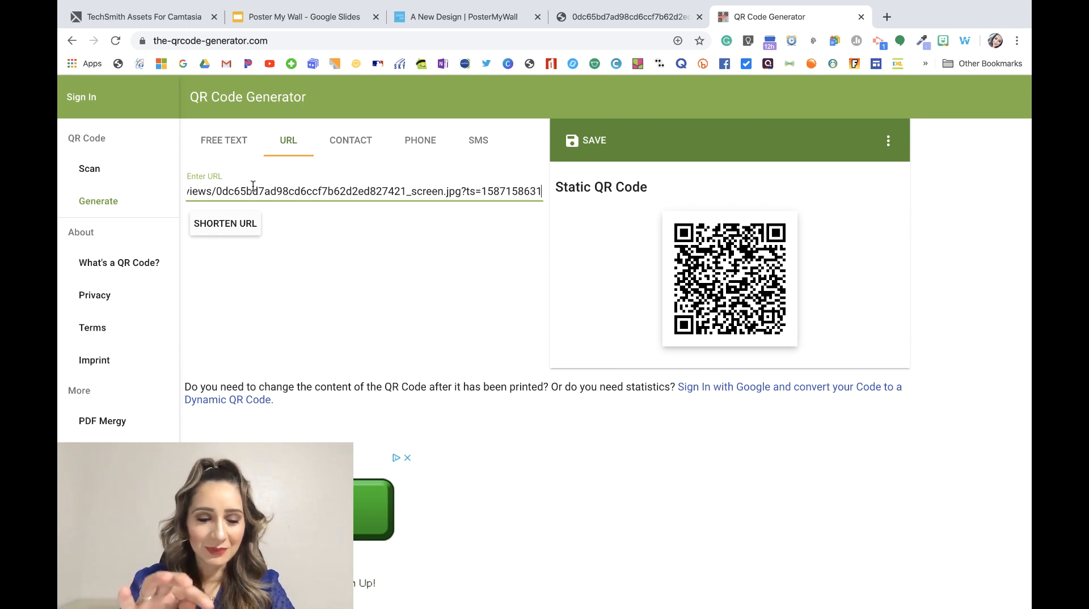
Save the generated QR code as an image file
{"action": "left_click", "coordinate": [735, 423]}
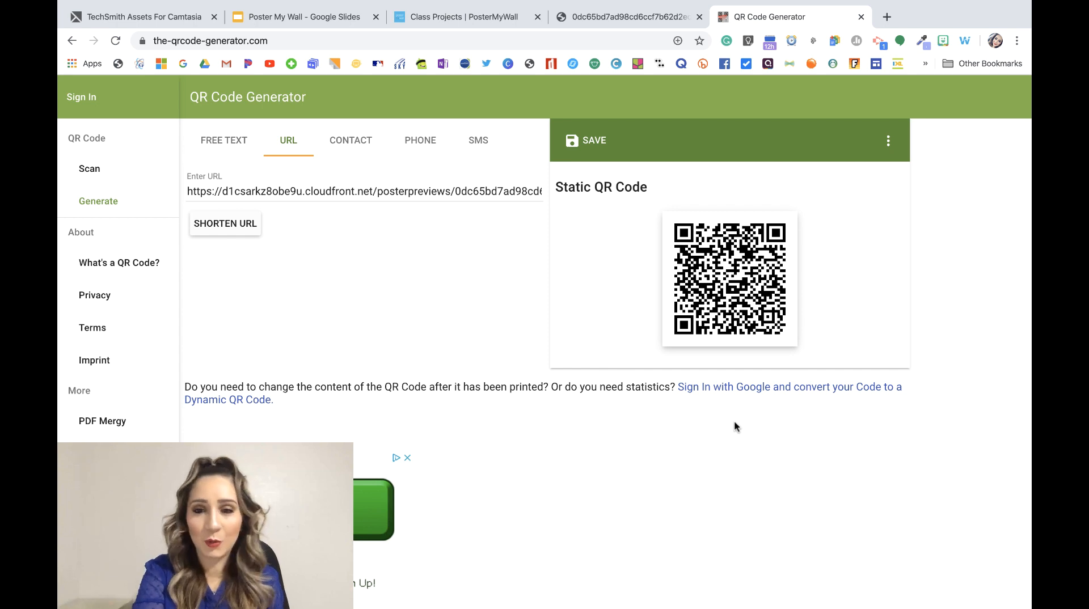
{"action": "right_click", "coordinate": [736, 272]}
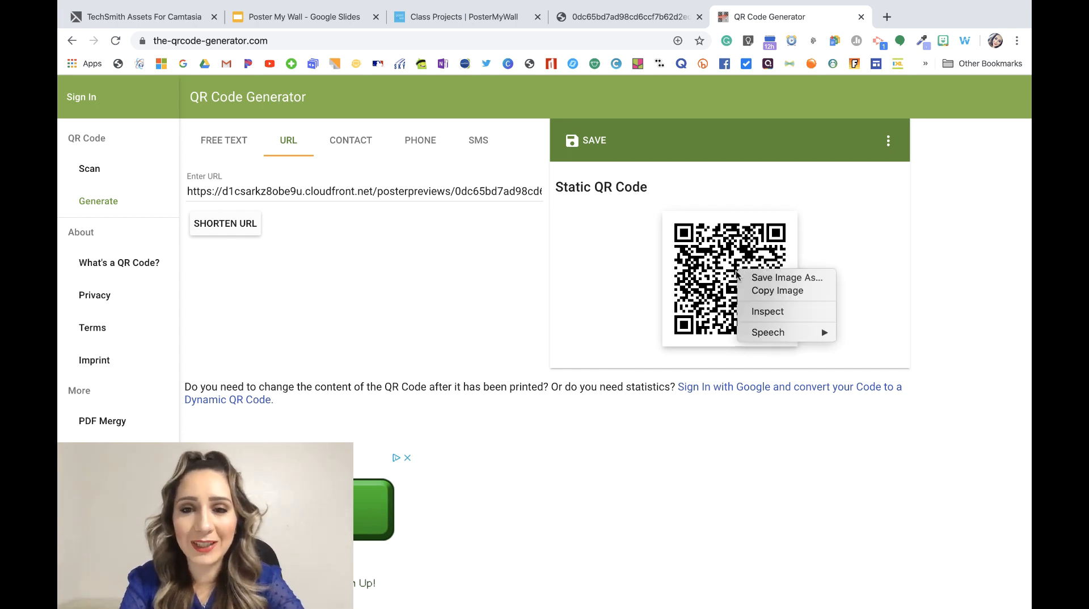
{"action": "left_click", "coordinate": [748, 278]}
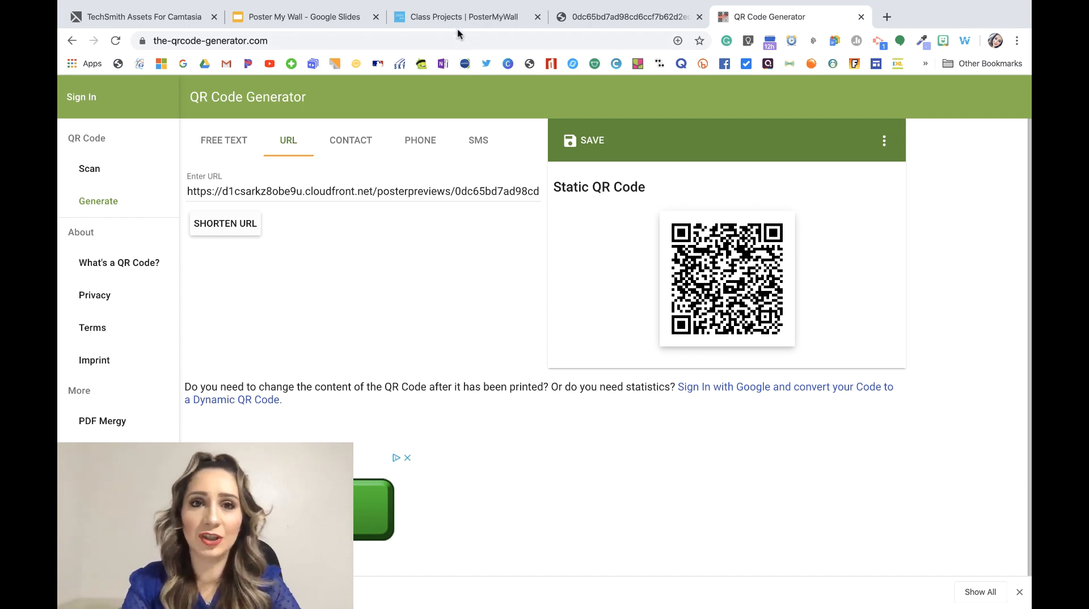
Switch back to PosterMyWall and open the Orange Custom Branded newsletter copy from My Designs
{"action": "left_click", "coordinate": [414, 18]}
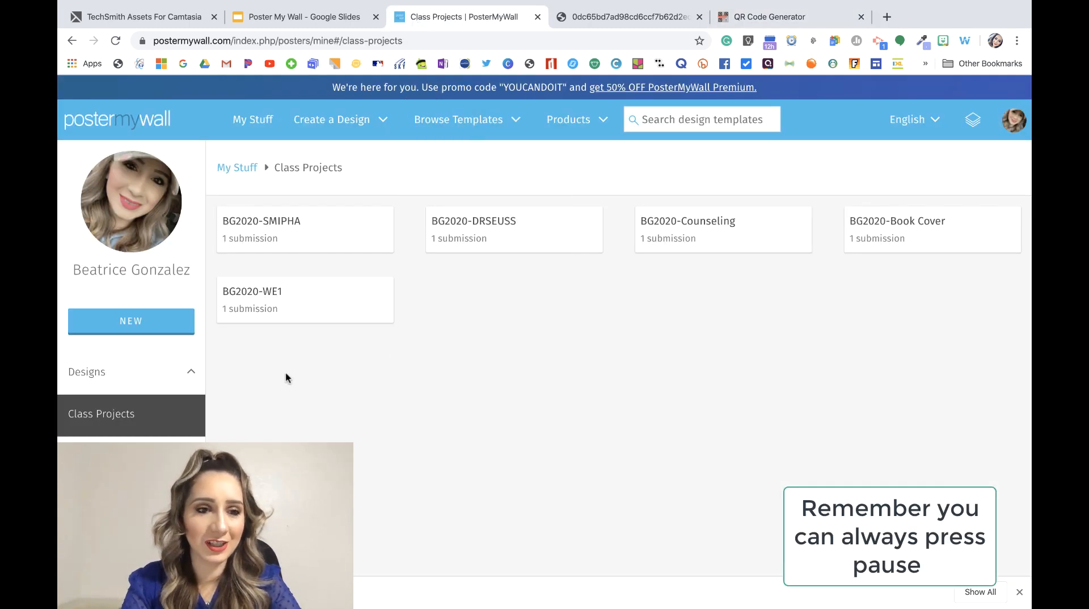
{"action": "left_click", "coordinate": [105, 381]}
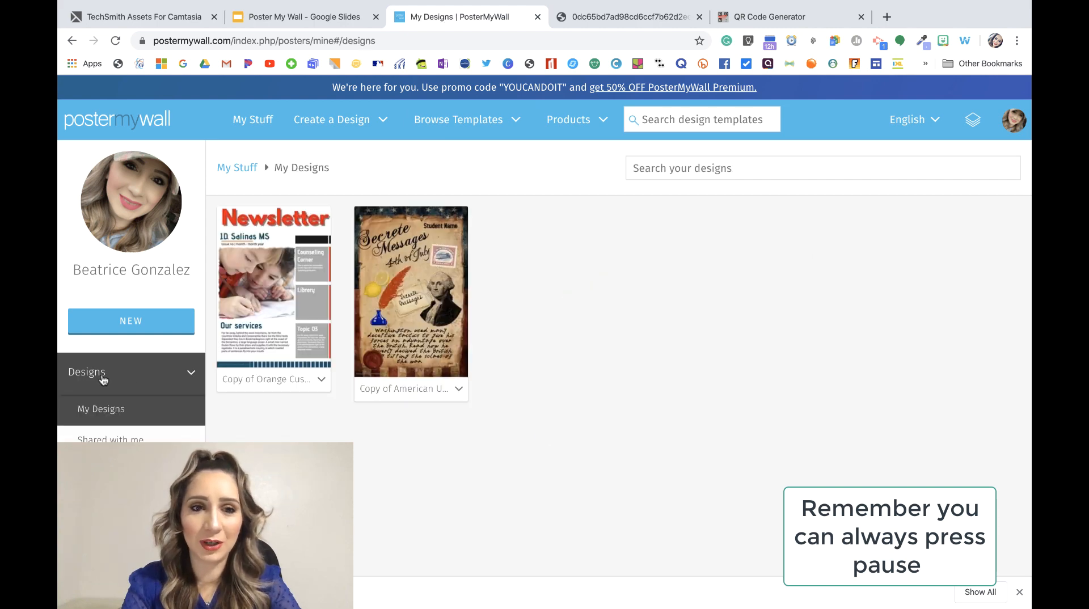
{"action": "left_click", "coordinate": [281, 311]}
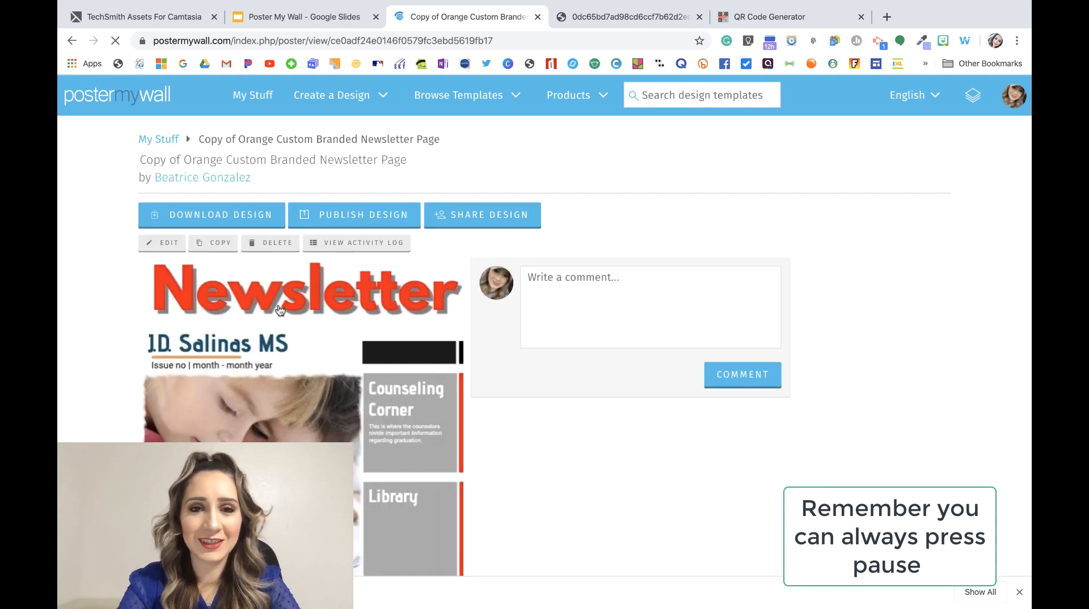
Open the newsletter copy for editing and add the QR code image download.png from the Downloads folder
{"action": "left_click", "coordinate": [168, 244]}
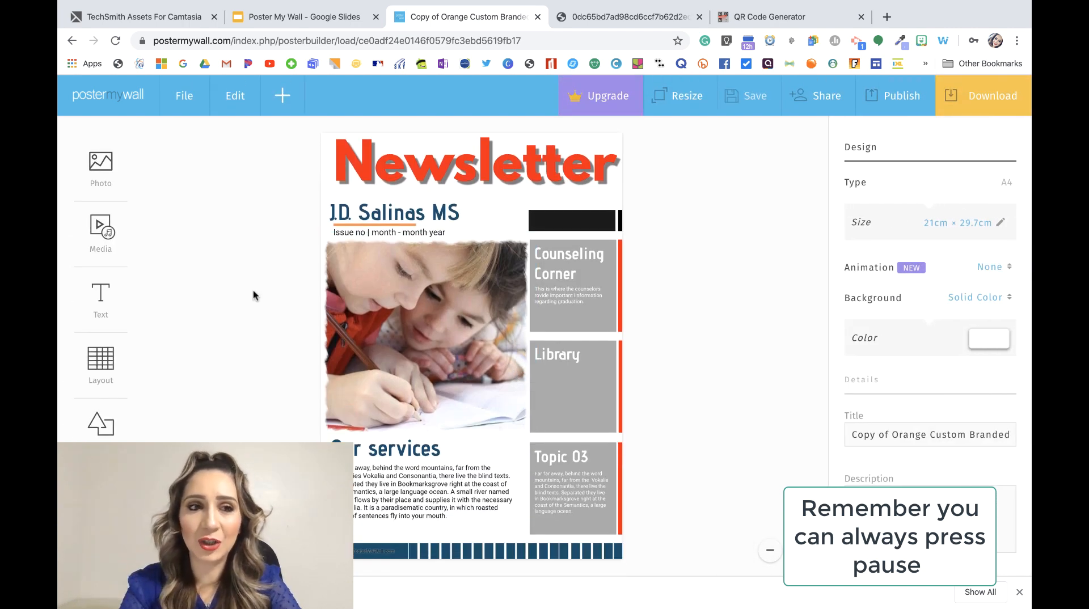
{"action": "left_click", "coordinate": [109, 170]}
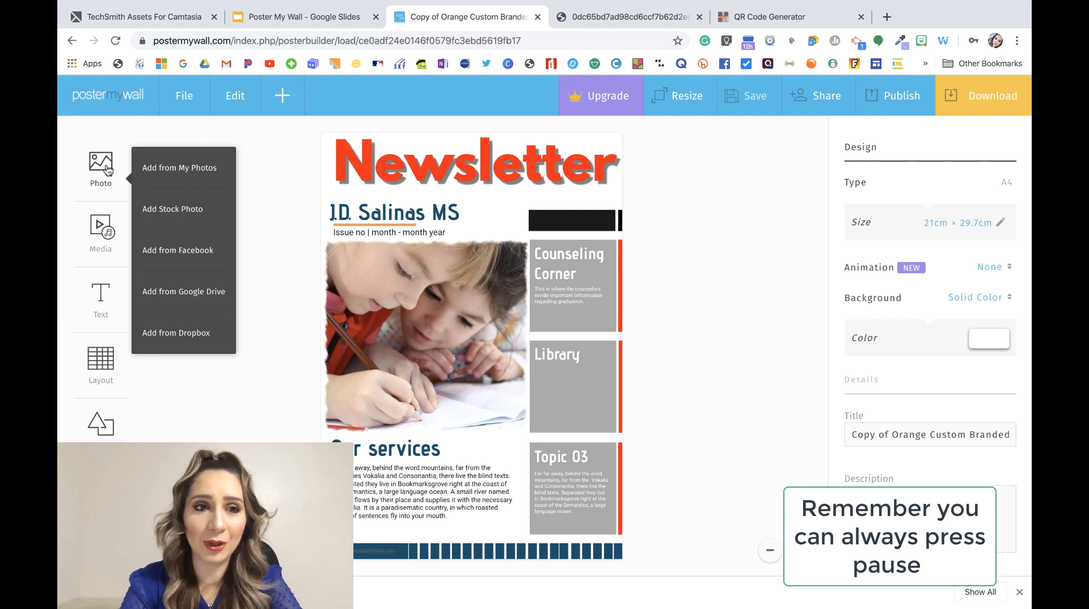
{"action": "left_click", "coordinate": [159, 171]}
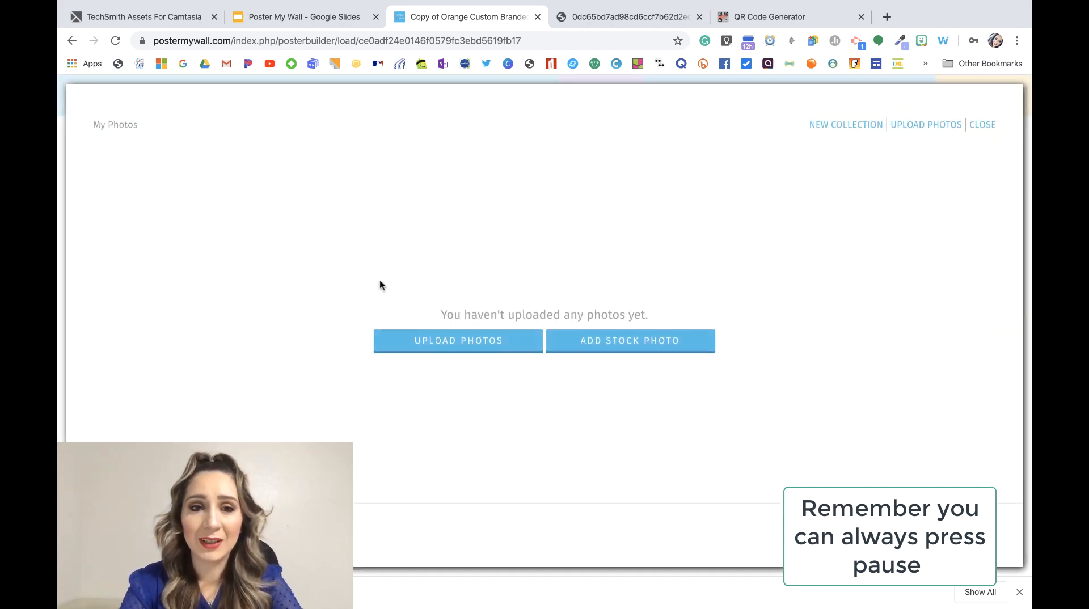
{"action": "left_click", "coordinate": [446, 347]}
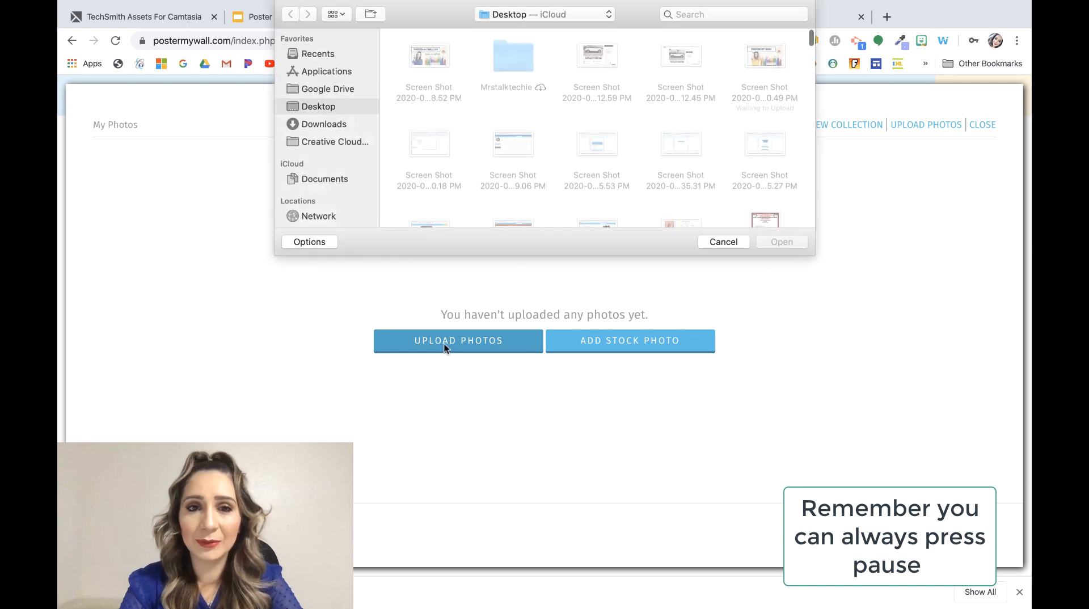
{"action": "left_click", "coordinate": [321, 125]}
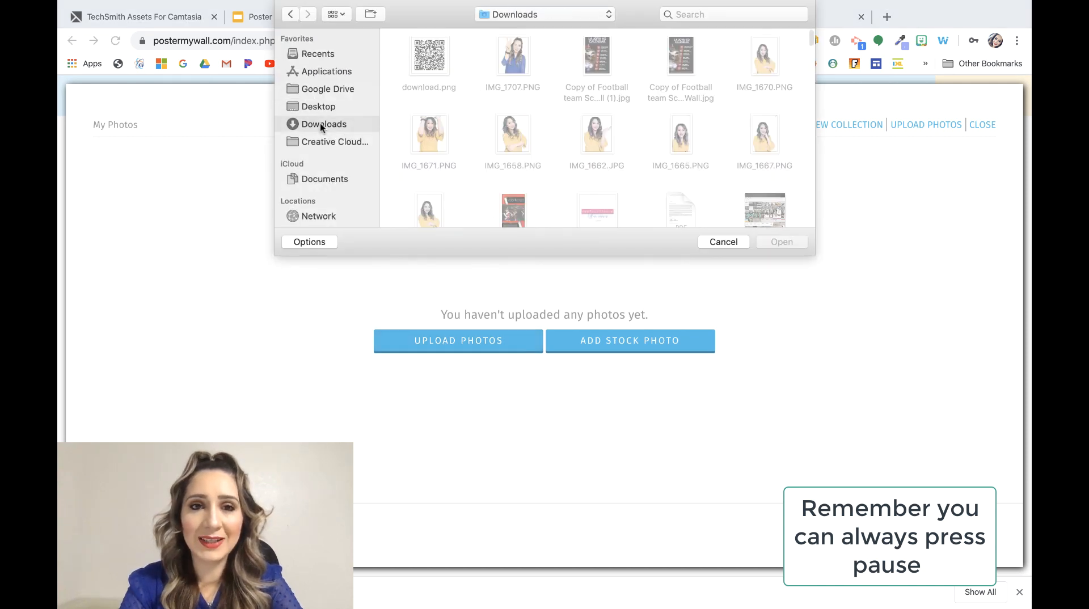
{"action": "left_click", "coordinate": [429, 57]}
{"action": "left_click", "coordinate": [787, 243]}
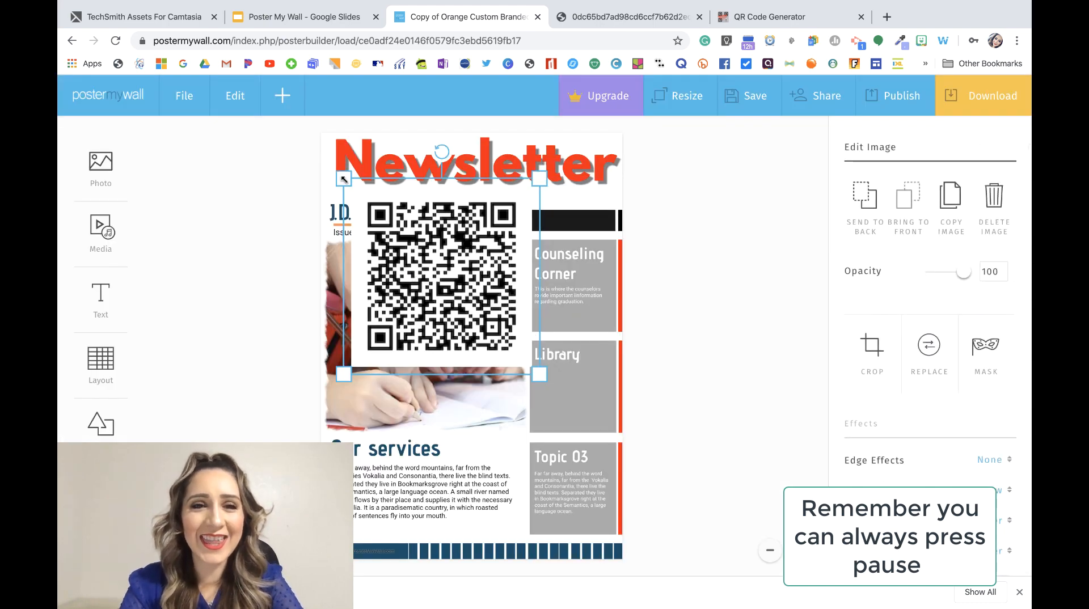
Shrink the QR code image and place it in the grey Library box below its heading
{"action": "left_click_drag", "start_coordinate": [343, 179], "coordinate": [457, 292]}
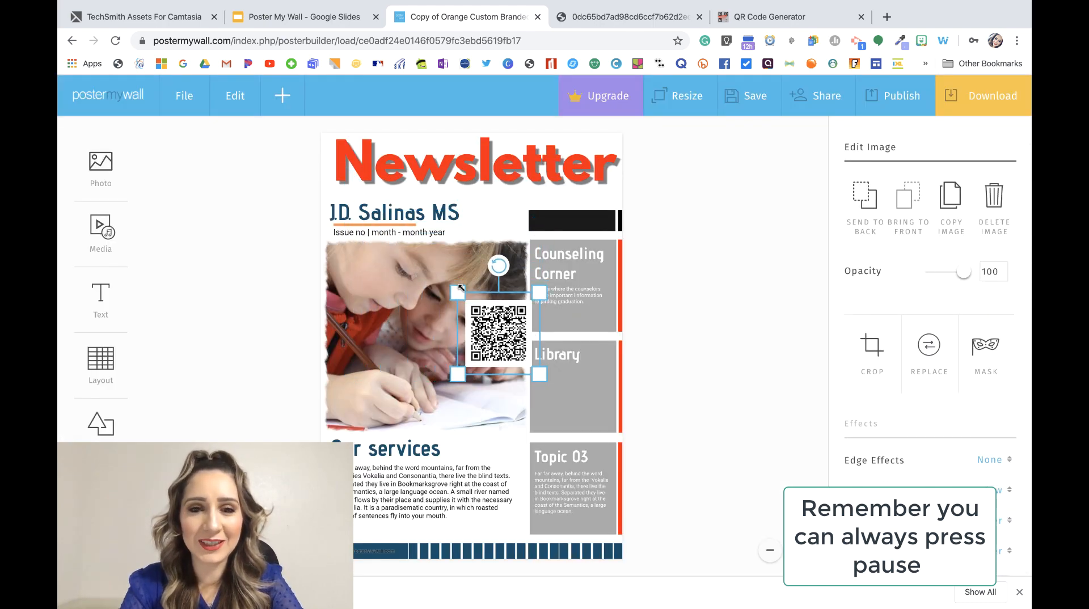
{"action": "left_click_drag", "start_coordinate": [505, 353], "coordinate": [578, 419]}
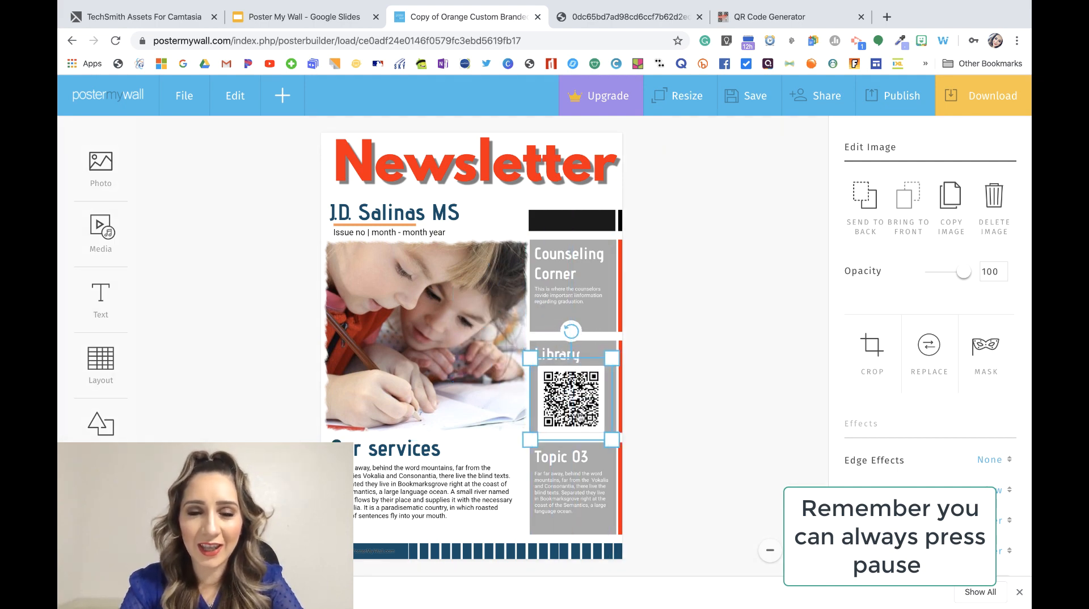
{"action": "left_click", "coordinate": [731, 457]}
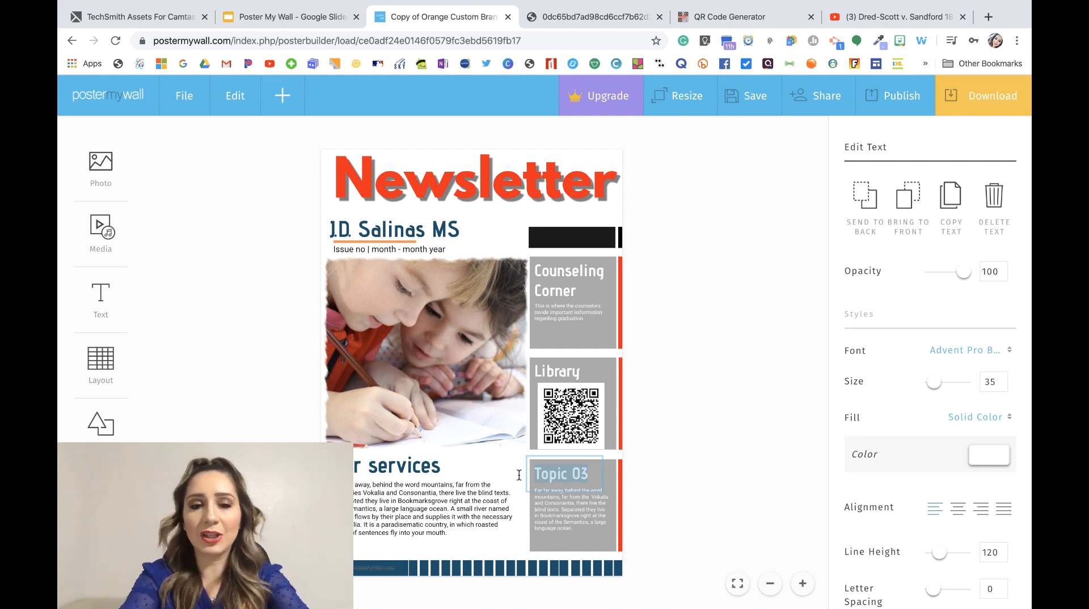
Replace the Topic 03 heading with "Youtube" and delete the placeholder paragraph below it
{"action": "type", "text": "4o"}
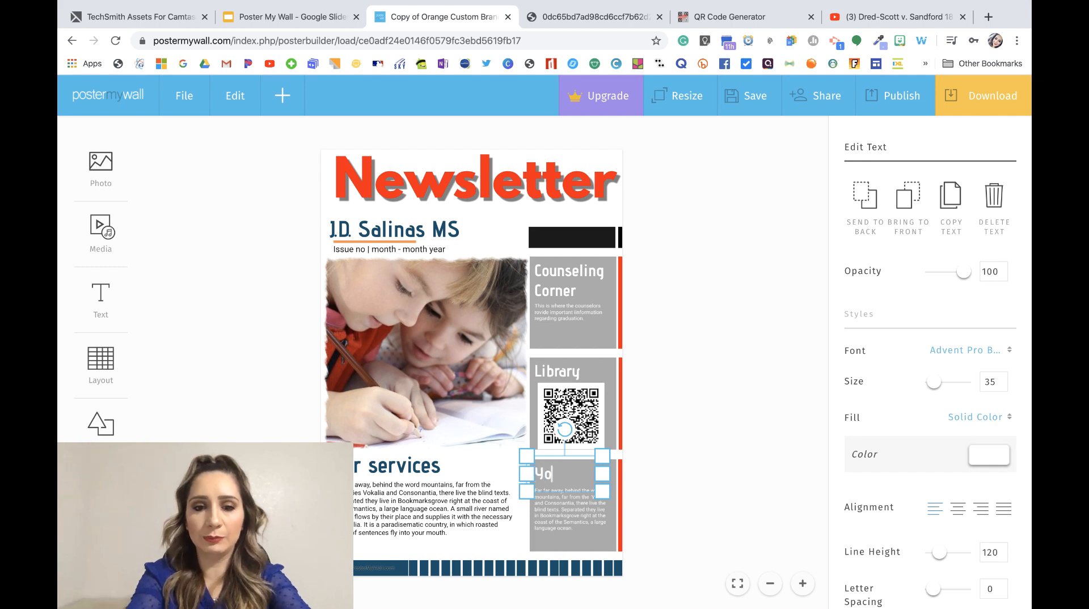
{"action": "type", "text": "utube"}
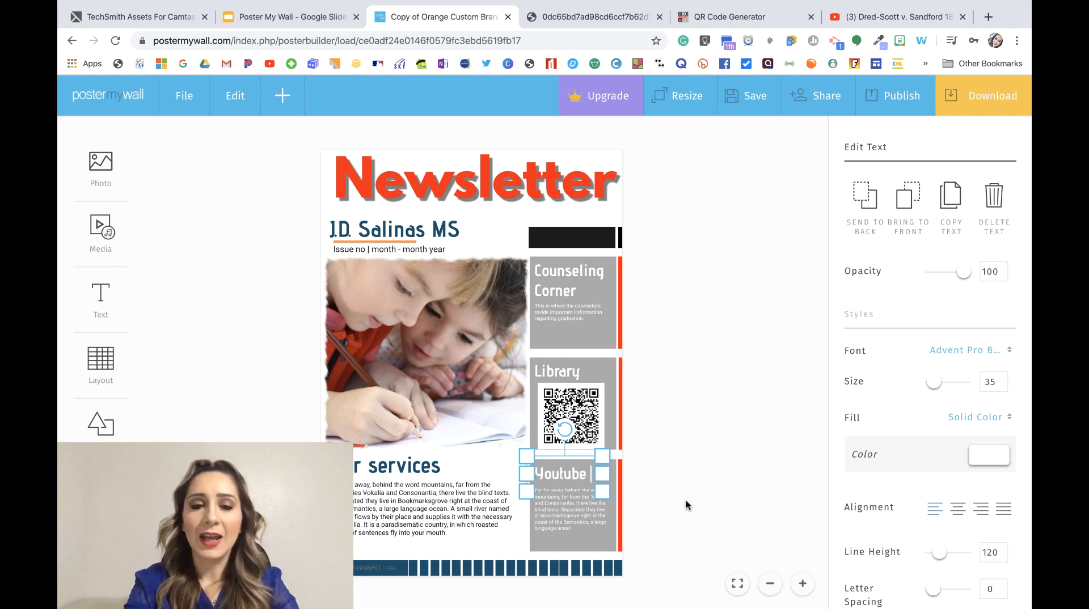
{"action": "left_click", "coordinate": [686, 504]}
{"action": "left_click", "coordinate": [565, 508]}
{"action": "key", "text": "Delete"}
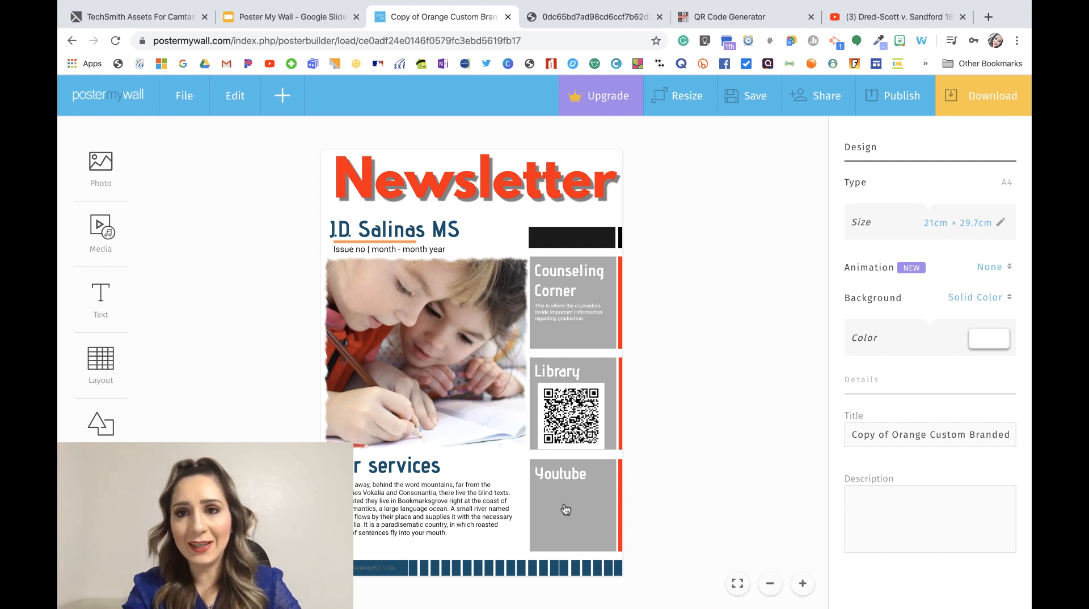
Switch to the Dred-Scott v. Sandford video on YouTube and move playback to 1:56
{"action": "left_click", "coordinate": [893, 16]}
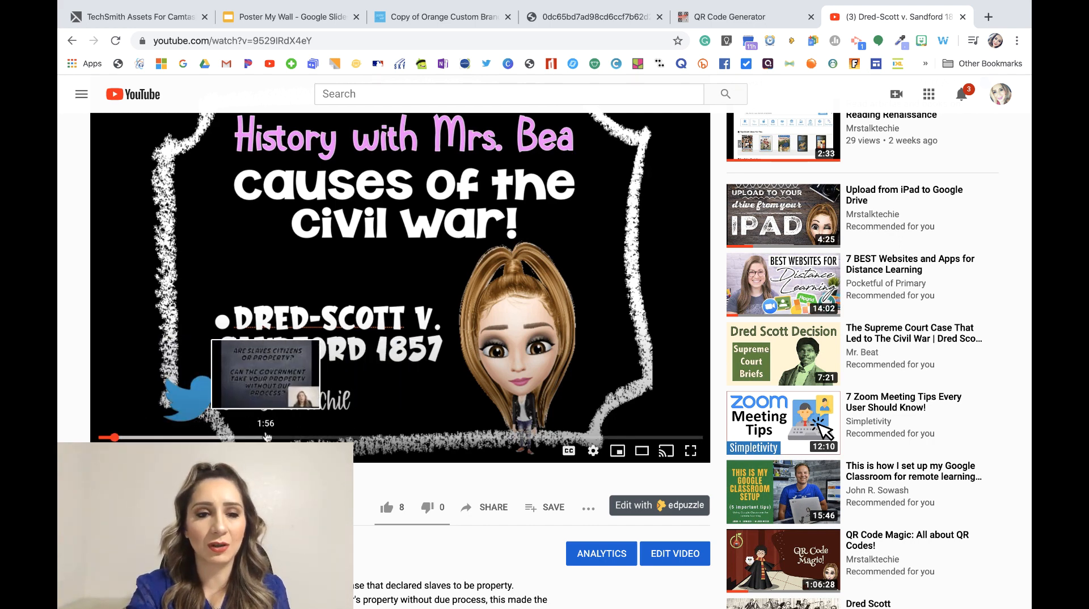
{"action": "left_click", "coordinate": [267, 436]}
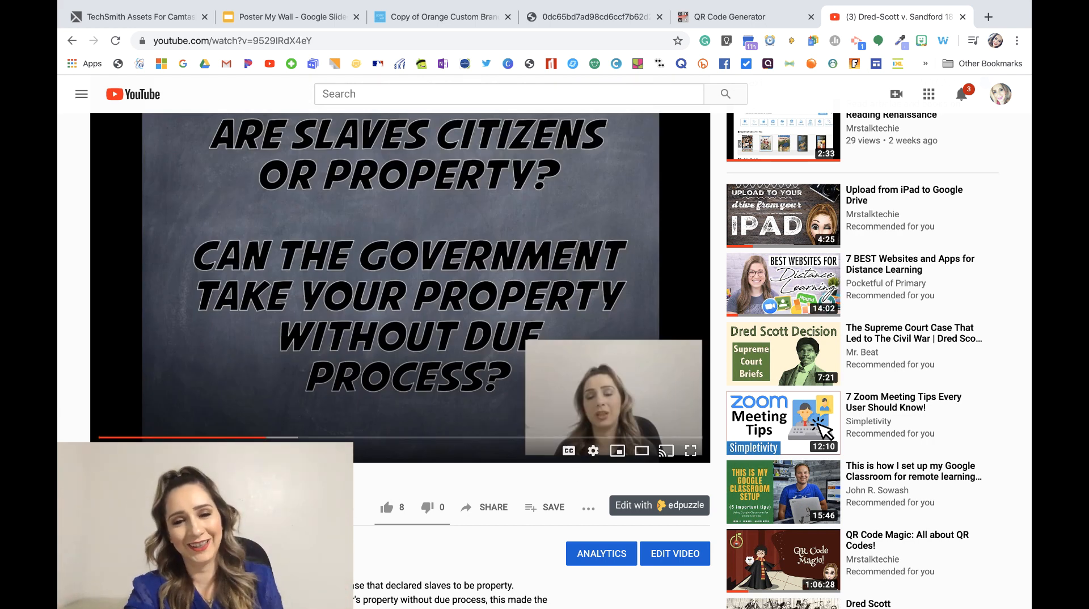
{"action": "scroll", "coordinate": [590, 431], "scroll_direction": "down", "scroll_amount": 1}
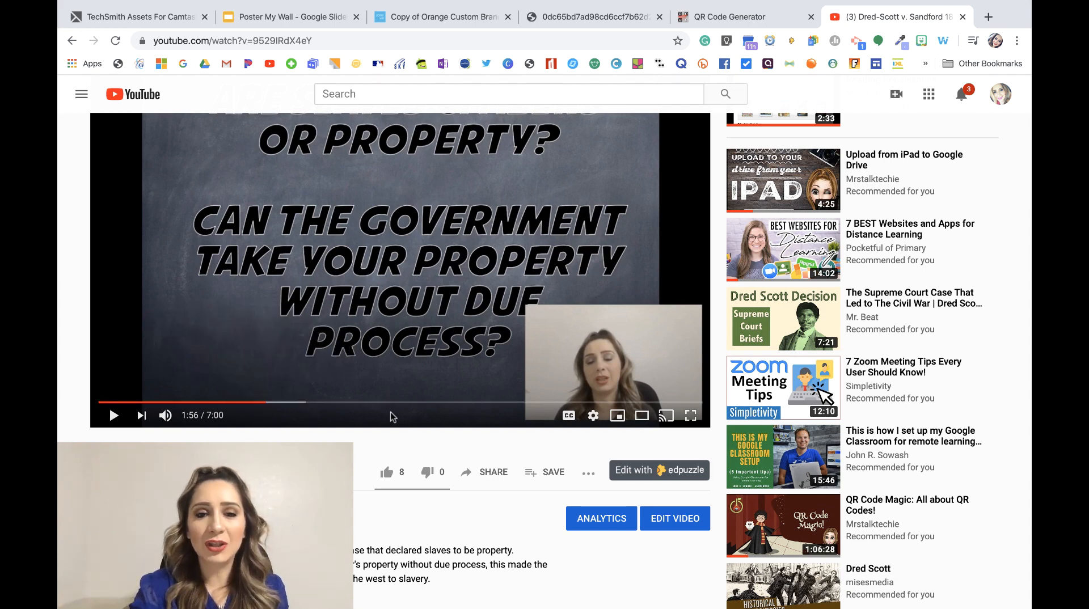
Copy the video's share link with the start time 1:56 and close the share dialog
{"action": "left_click", "coordinate": [488, 474]}
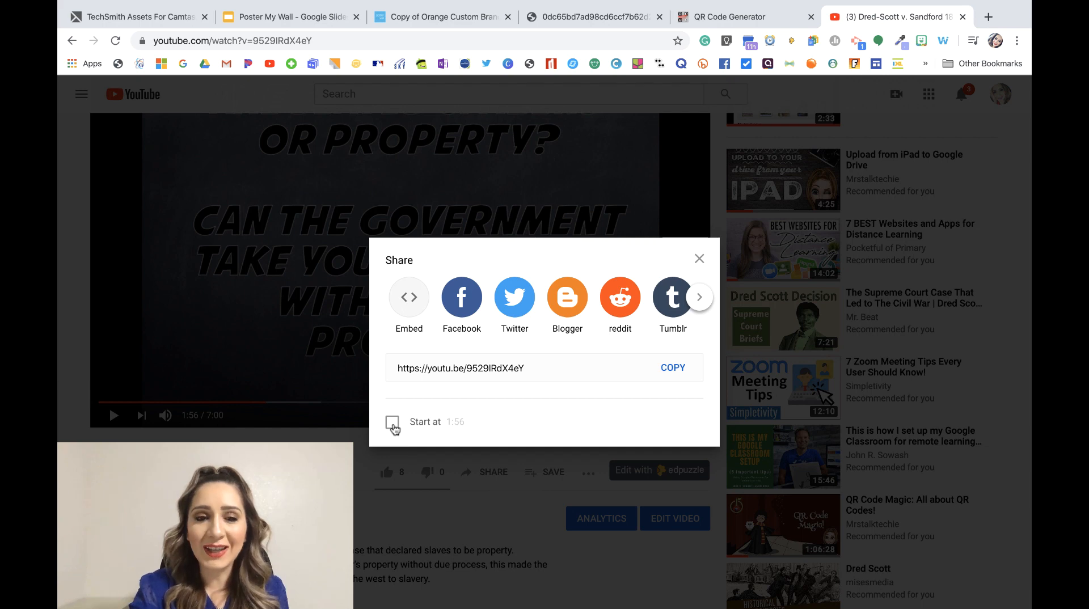
{"action": "left_click", "coordinate": [393, 424]}
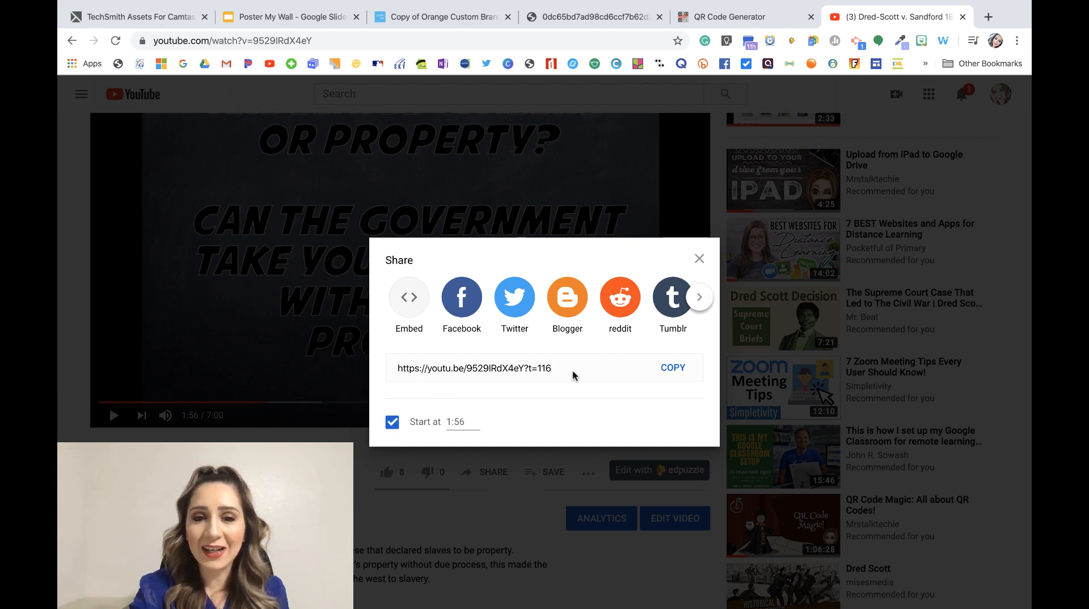
{"action": "left_click", "coordinate": [675, 378]}
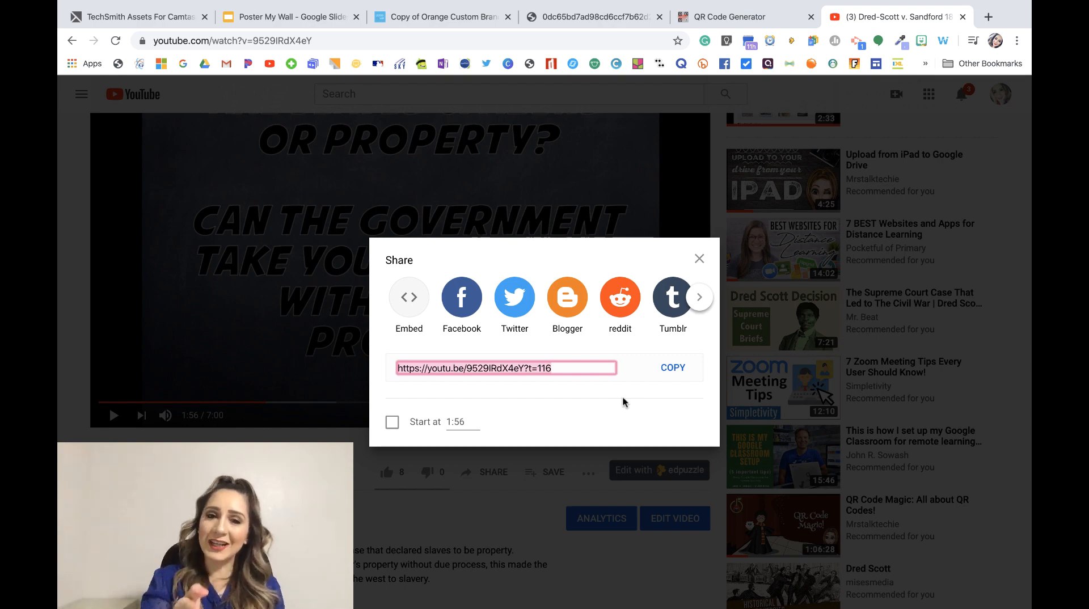
{"action": "key", "text": "Escape"}
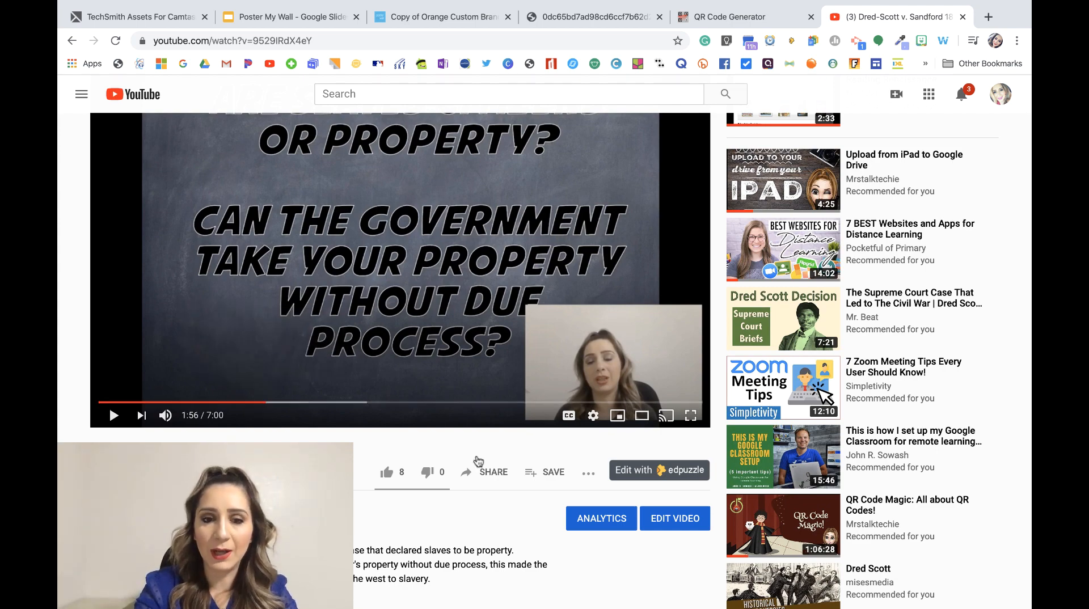
Reopen the video's sharing options and copy the link again with the 1:56 start time enabled
{"action": "left_click", "coordinate": [486, 475]}
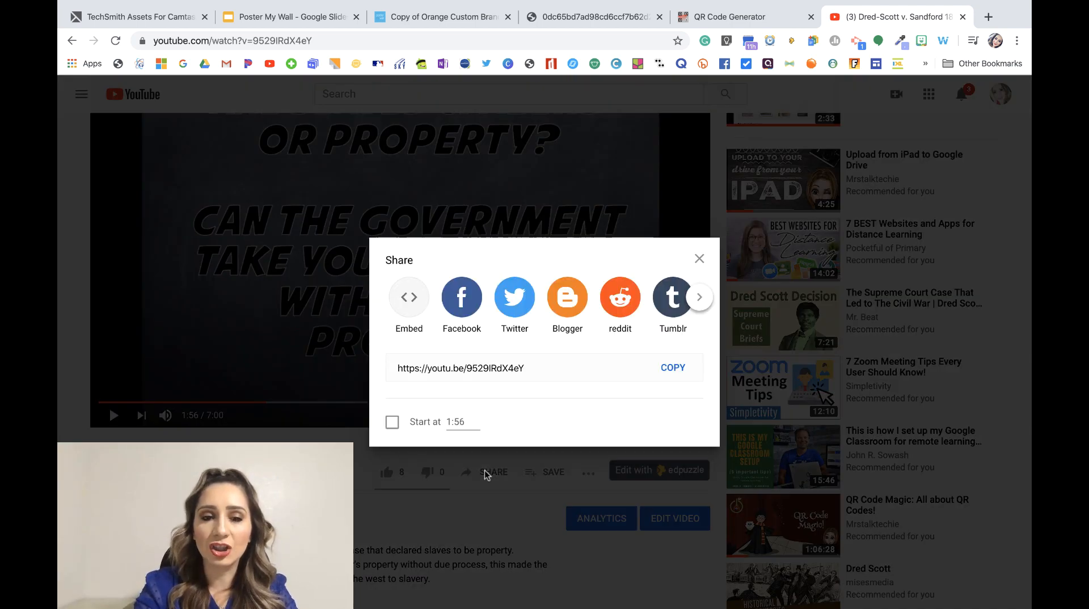
{"action": "left_click", "coordinate": [392, 424]}
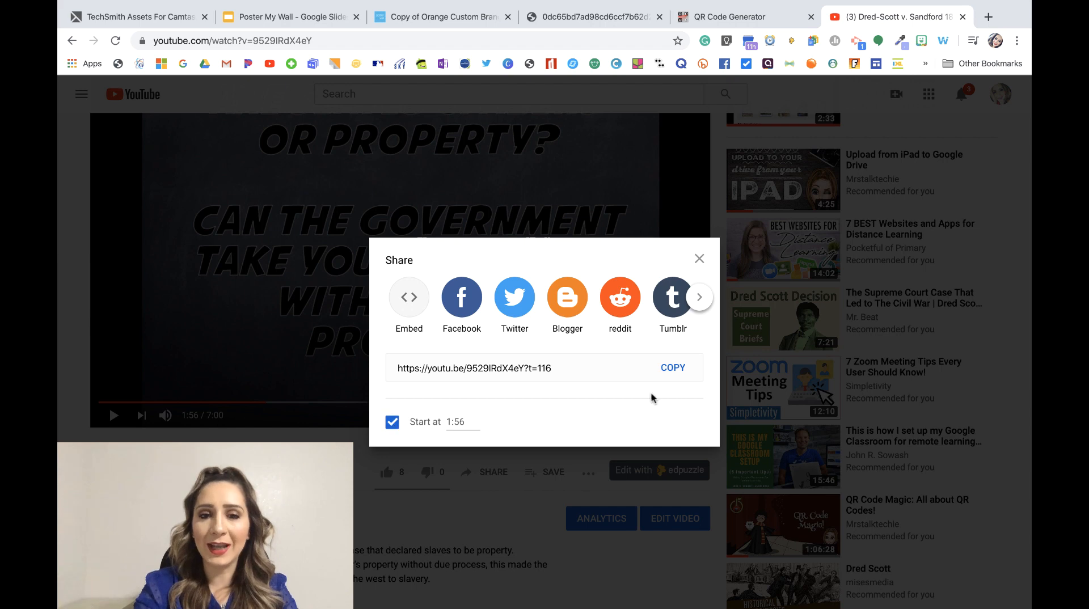
{"action": "left_click", "coordinate": [680, 373]}
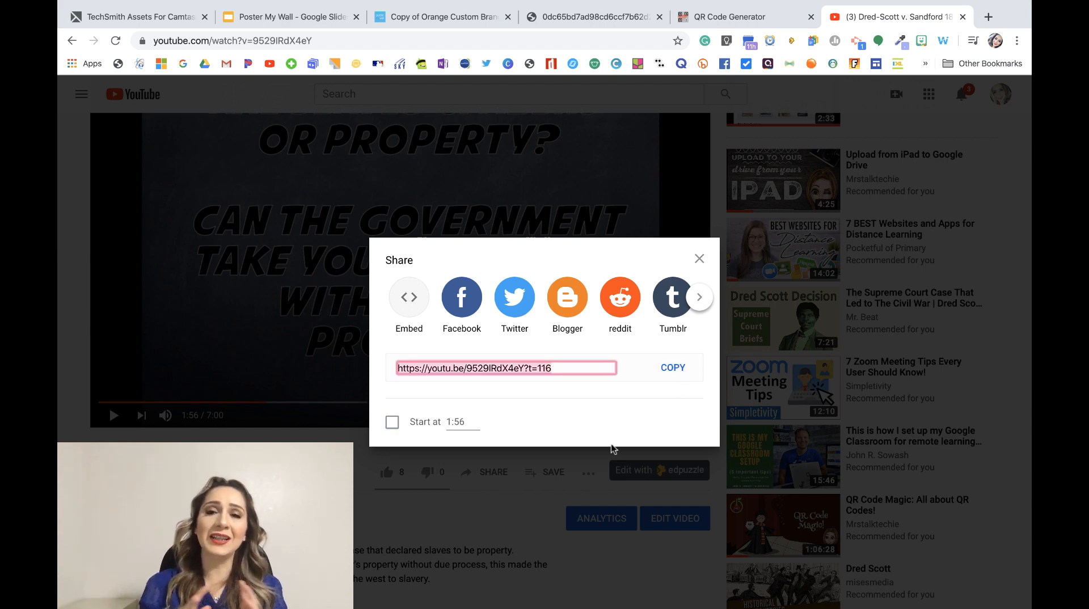
{"action": "left_click", "coordinate": [612, 448]}
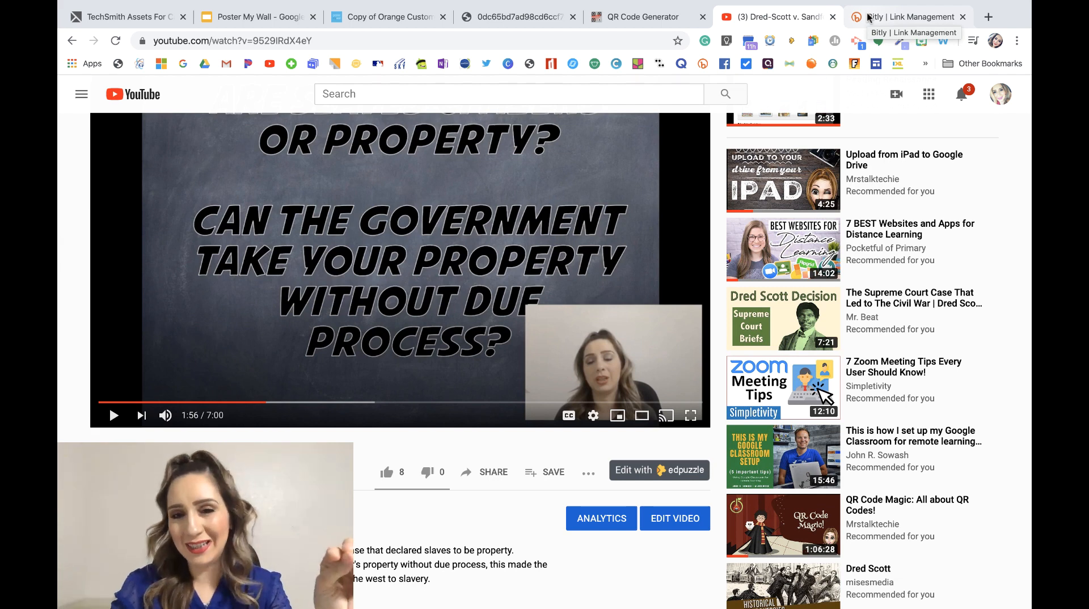
Switch to Bitly and create a bit.ly short link from the copied YouTube address
{"action": "left_click", "coordinate": [868, 19]}
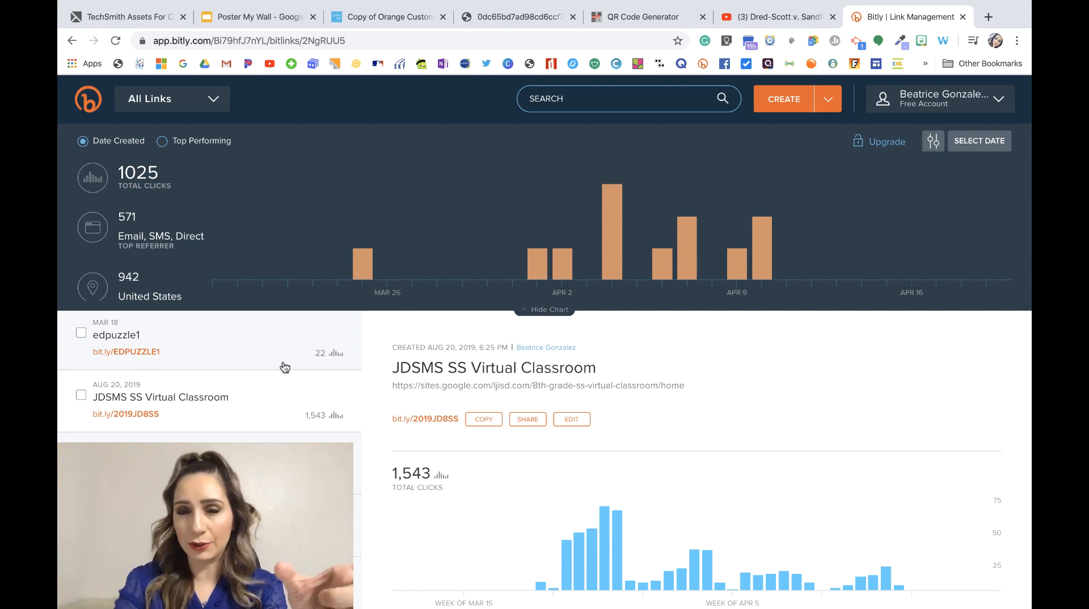
{"action": "left_click", "coordinate": [781, 106]}
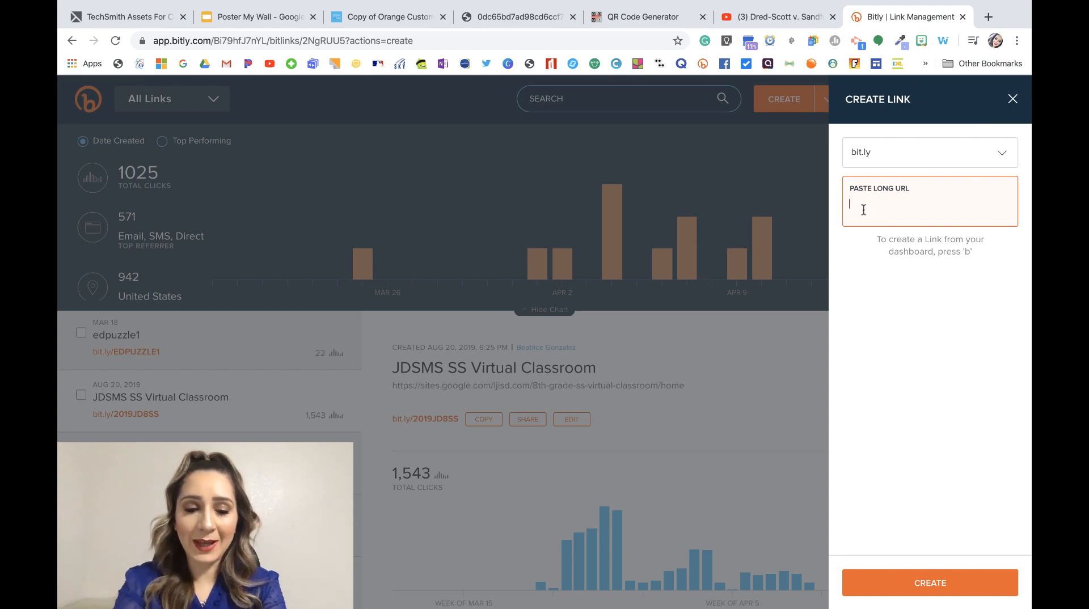
{"action": "key", "text": "super+v"}
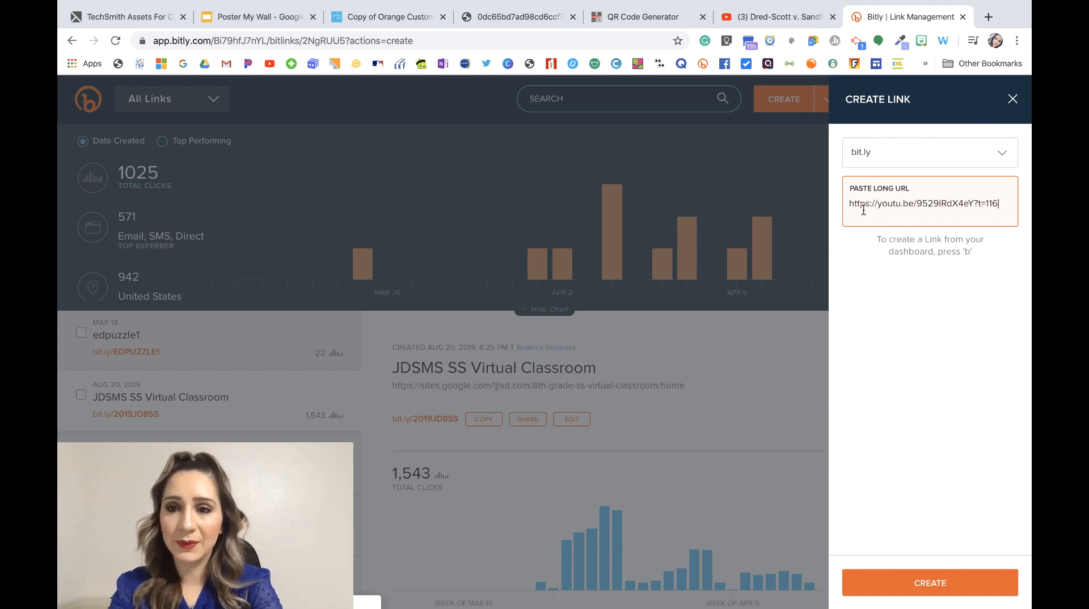
{"action": "key", "text": "Return"}
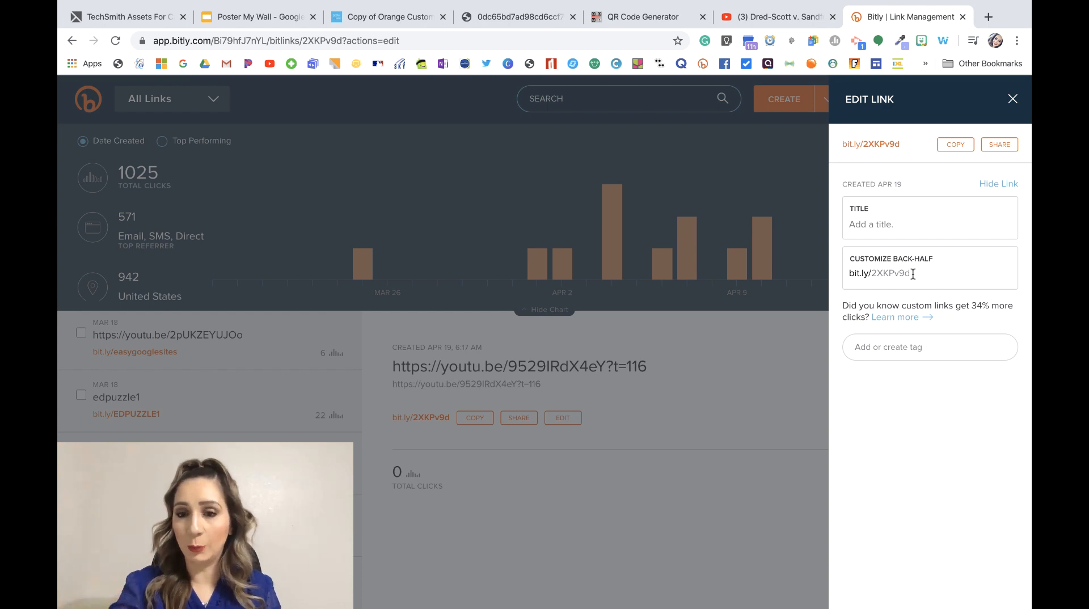
Title the new short link "History Video"
{"action": "left_click", "coordinate": [904, 225]}
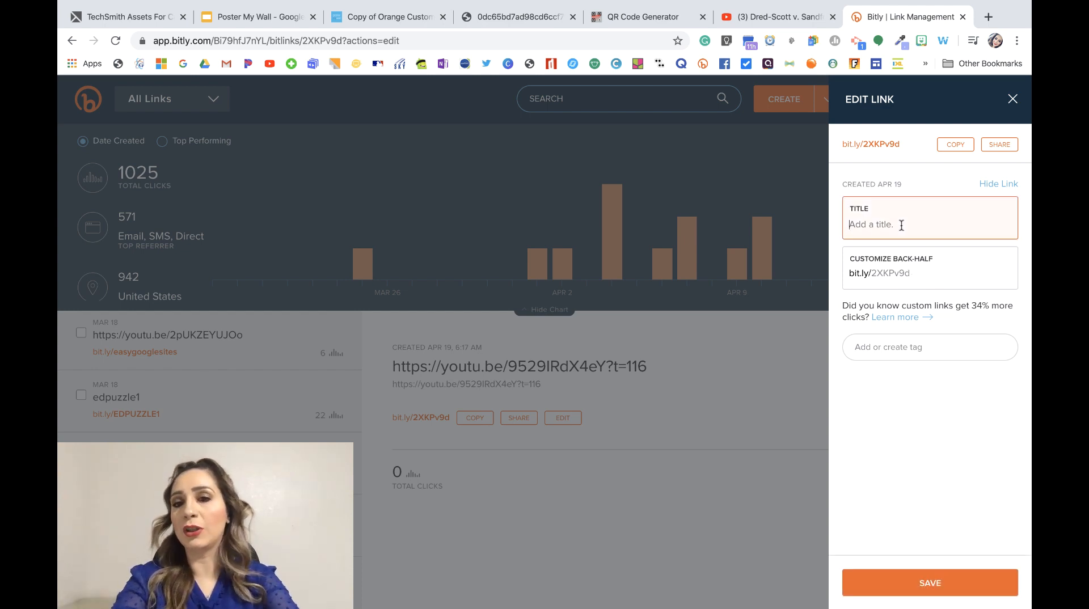
{"action": "type", "text": "History"}
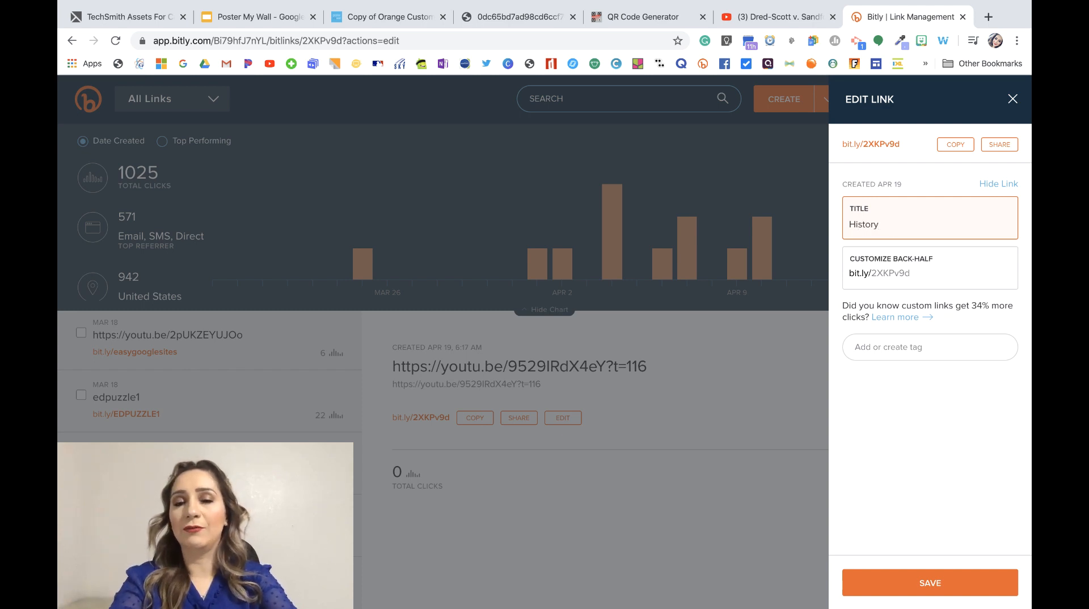
{"action": "type", "text": " Vide"}
{"action": "key", "text": "BackSpace"}
{"action": "key", "text": "BackSpace"}
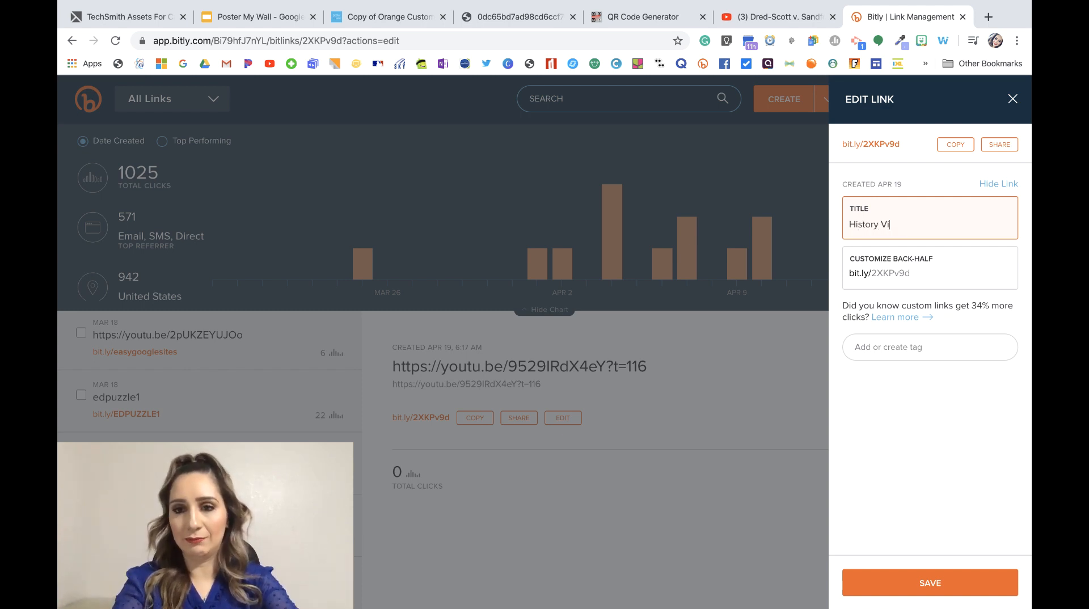
{"action": "type", "text": "deo"}
Customize the short link's back-half as HISTORY1857
{"action": "left_click", "coordinate": [926, 277]}
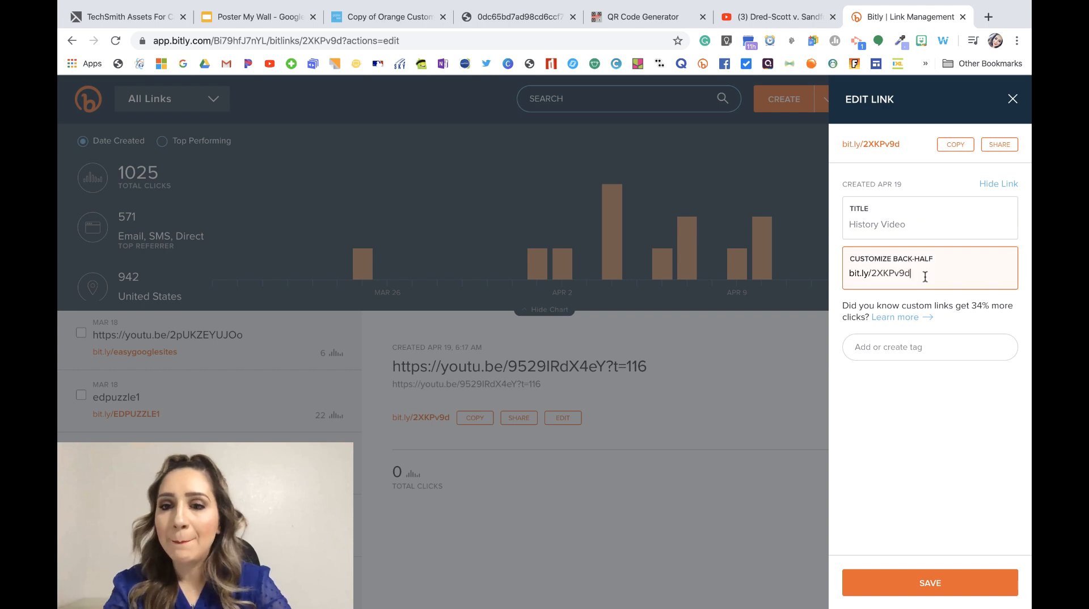
{"action": "left_click_drag", "start_coordinate": [925, 277], "coordinate": [873, 278]}
{"action": "double_click", "coordinate": [873, 278]}
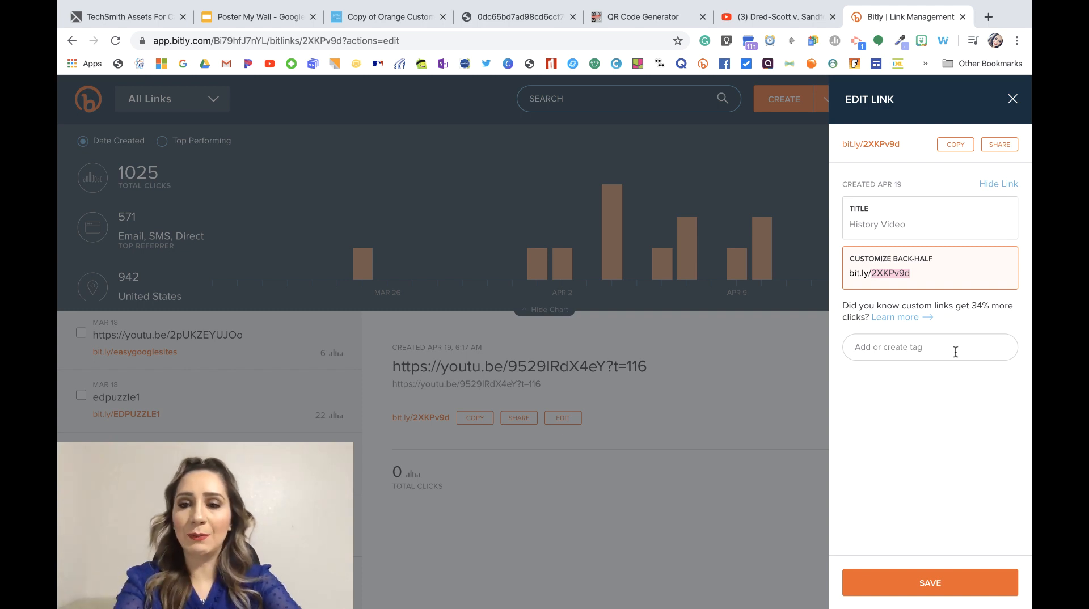
{"action": "type", "text": "HISTORY"}
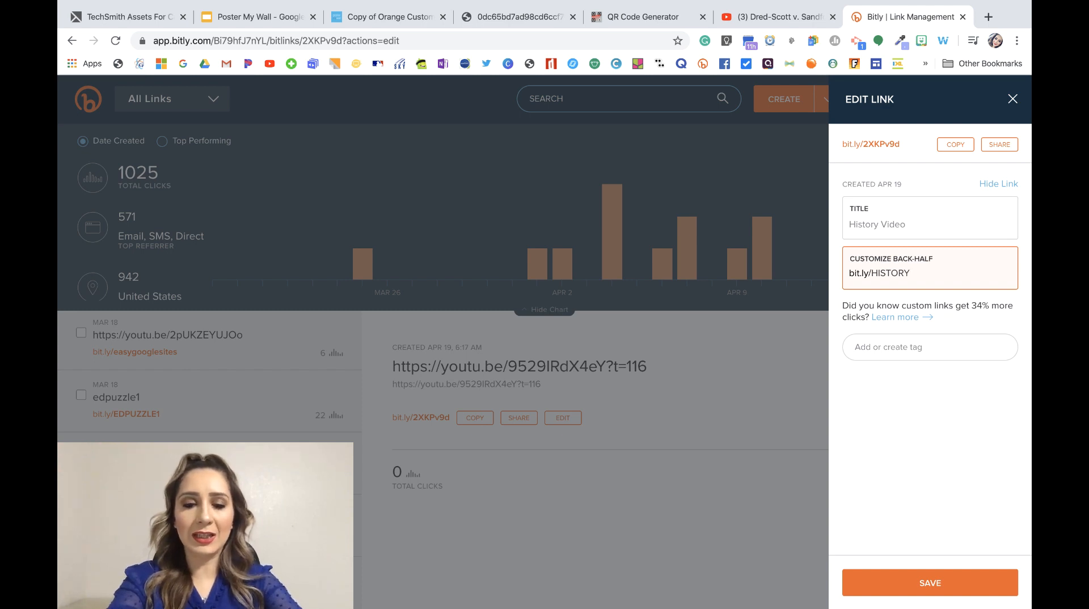
{"action": "type", "text": "18"}
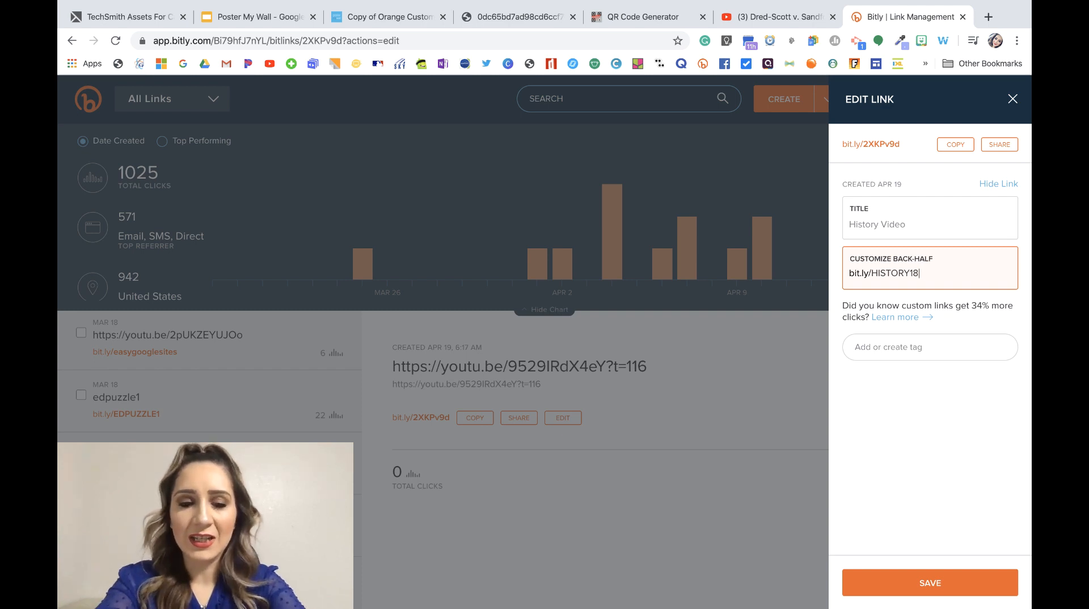
{"action": "type", "text": "57"}
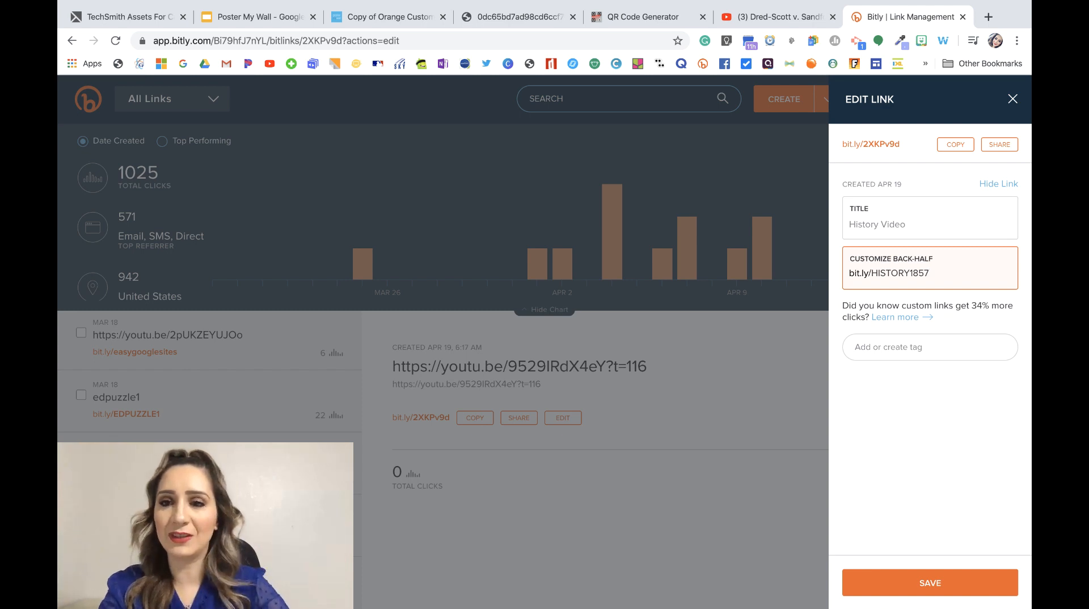
Save the customized History Video short link and copy its new address
{"action": "left_click", "coordinate": [916, 589]}
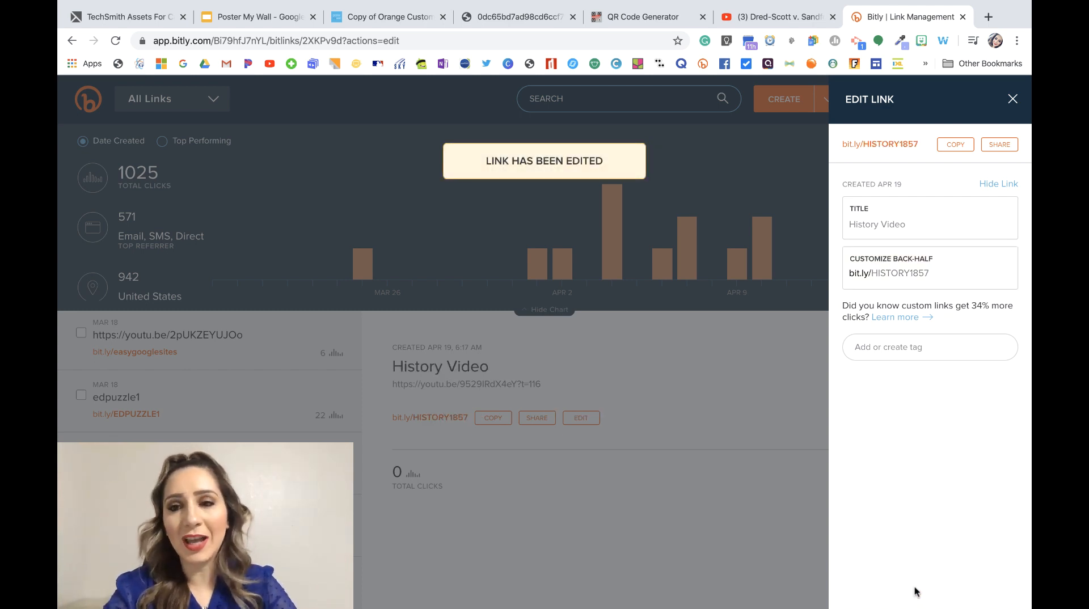
{"action": "left_click", "coordinate": [956, 147]}
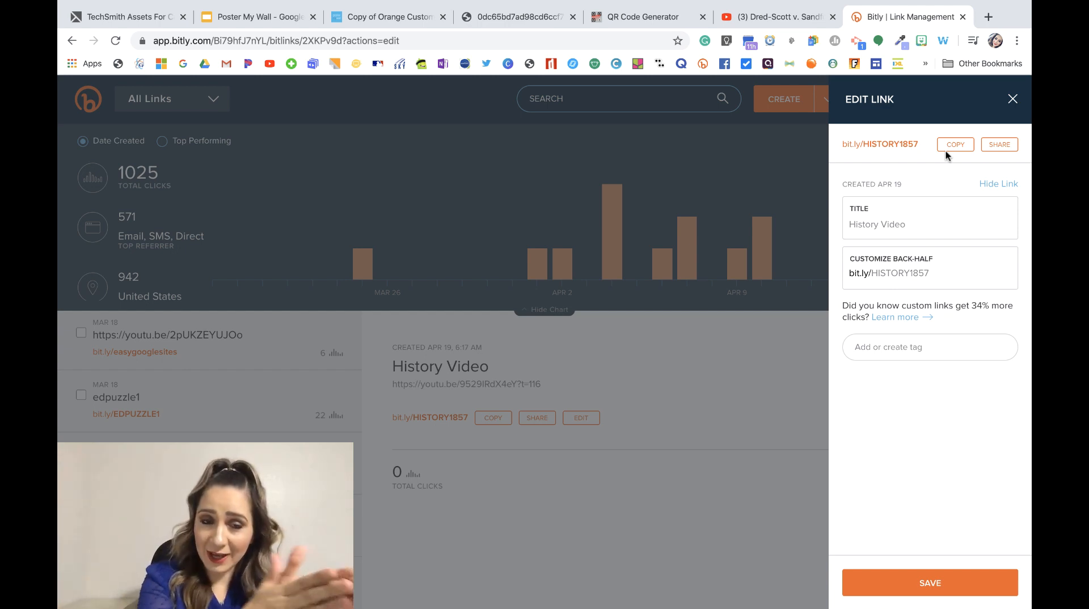
Switch back to the PosterMyWall newsletter, dismiss the save reminder, and place a new plain text box in the Youtube section
{"action": "mouse_move", "coordinate": [516, 9]}
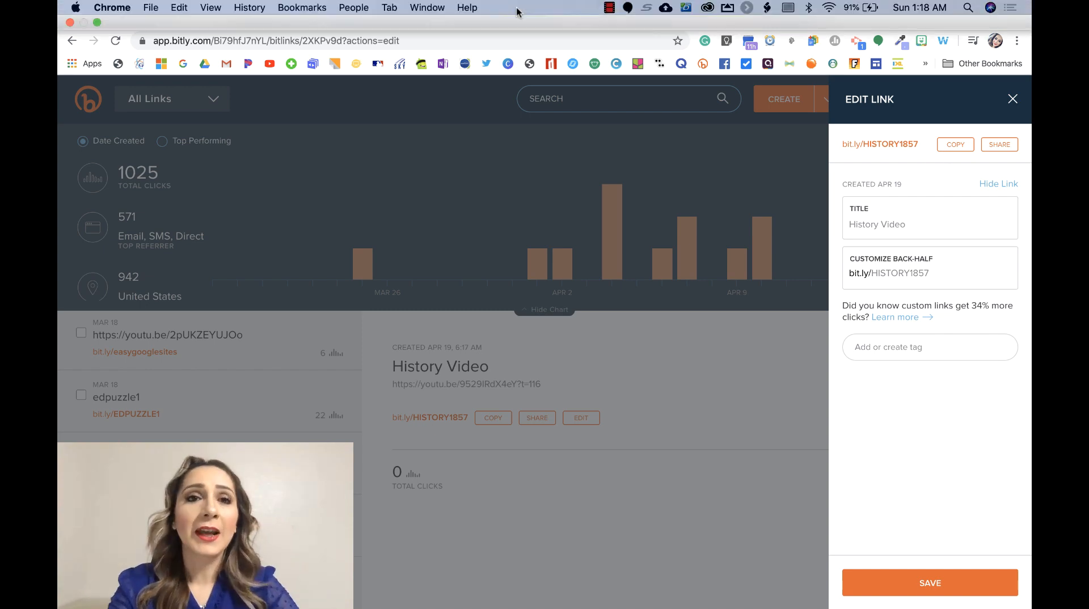
{"action": "left_click", "coordinate": [379, 17]}
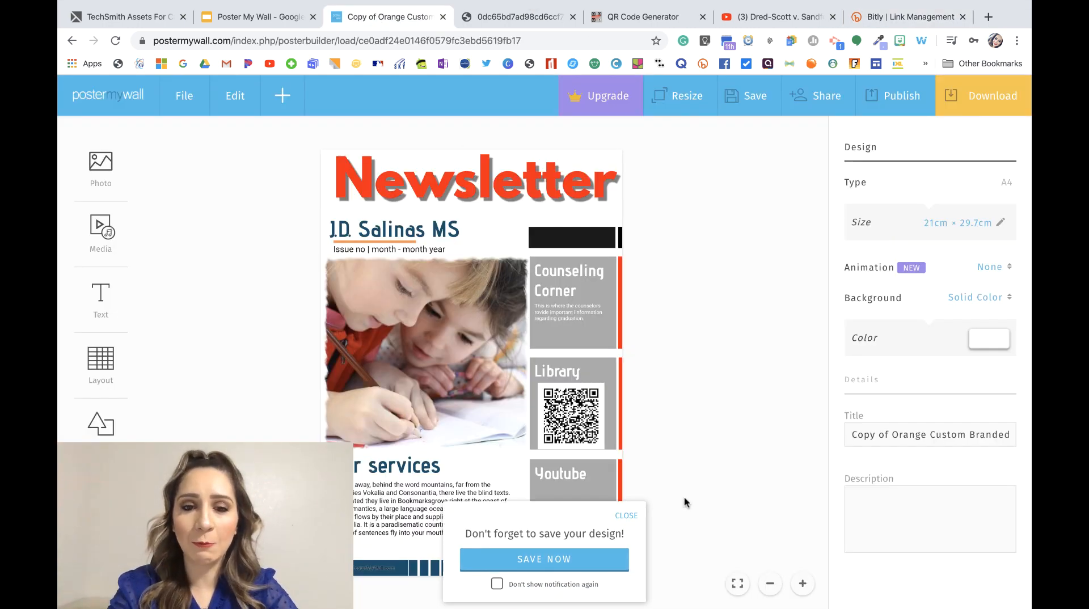
{"action": "left_click", "coordinate": [626, 516]}
{"action": "left_click", "coordinate": [564, 506]}
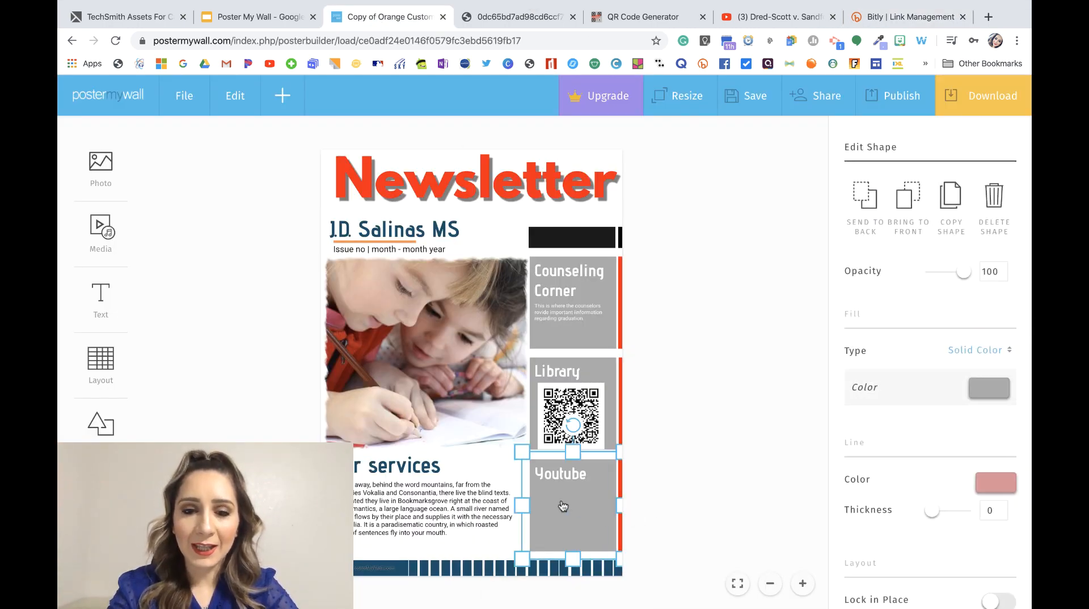
{"action": "left_click", "coordinate": [652, 486]}
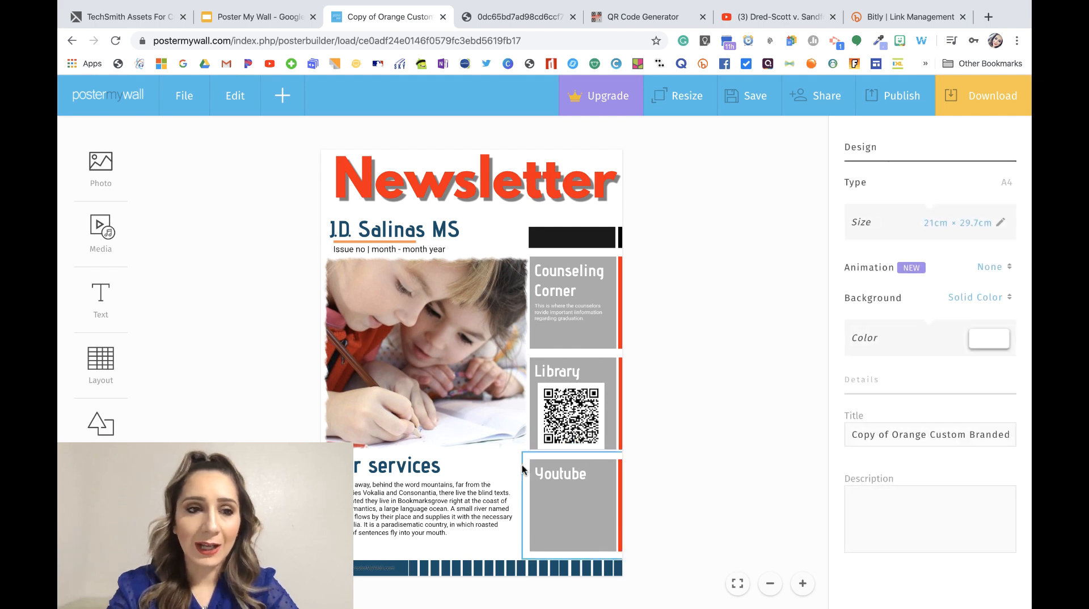
{"action": "left_click", "coordinate": [100, 302]}
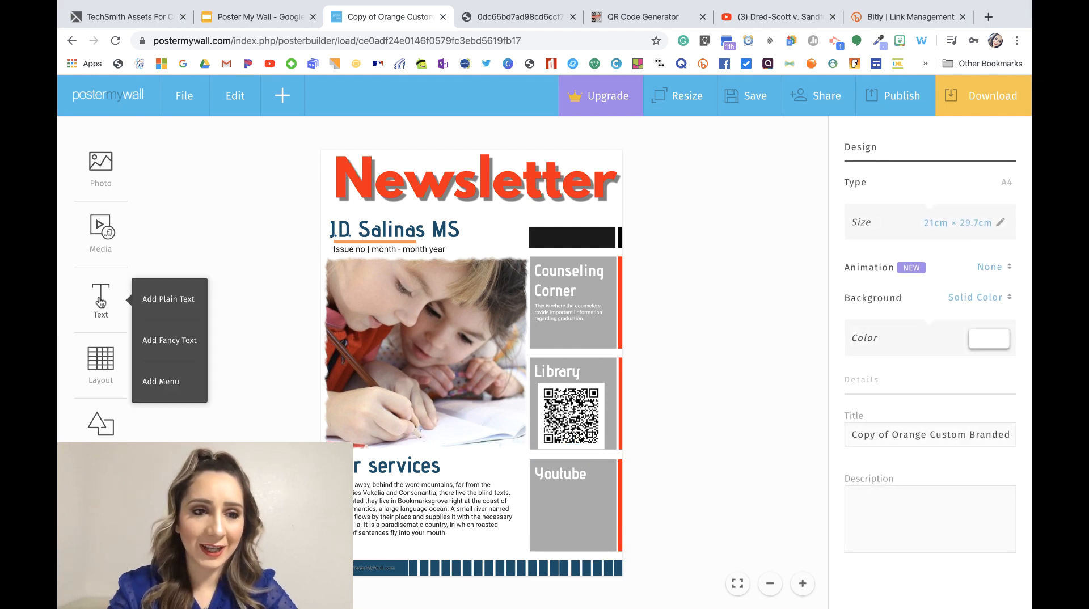
{"action": "left_click", "coordinate": [168, 300]}
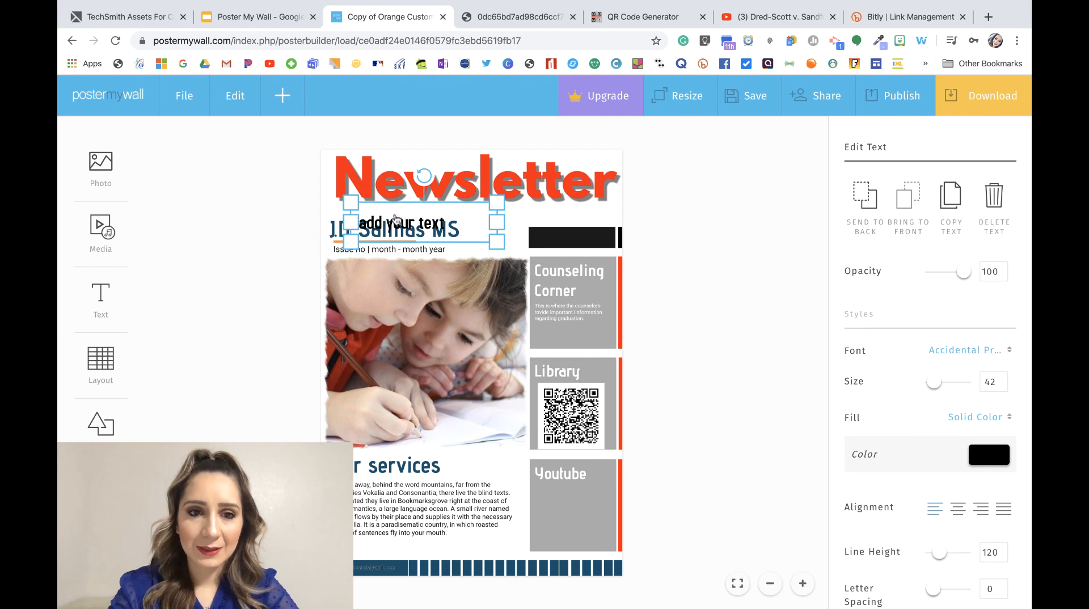
{"action": "left_click_drag", "start_coordinate": [395, 218], "coordinate": [564, 493]}
{"action": "double_click", "coordinate": [565, 499]}
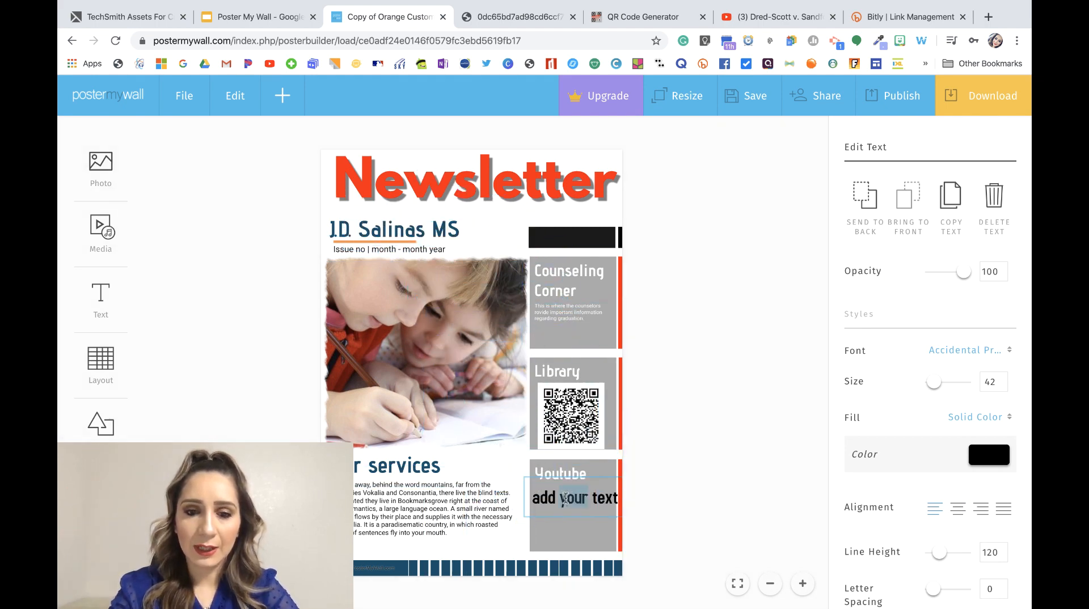
{"action": "key", "text": "ctrl+a"}
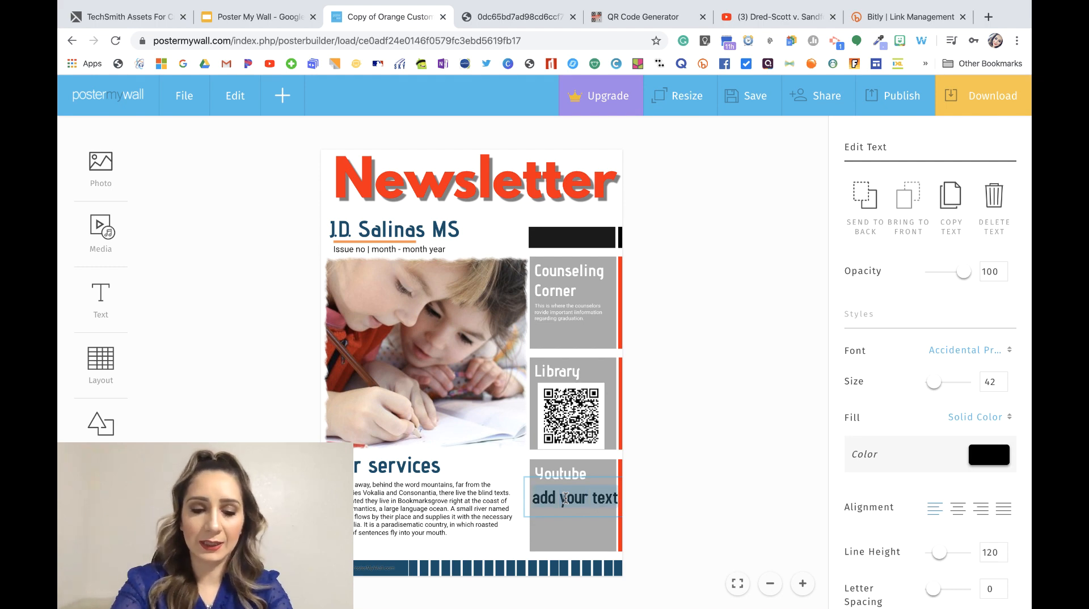
{"action": "key", "text": "ctrl+v"}
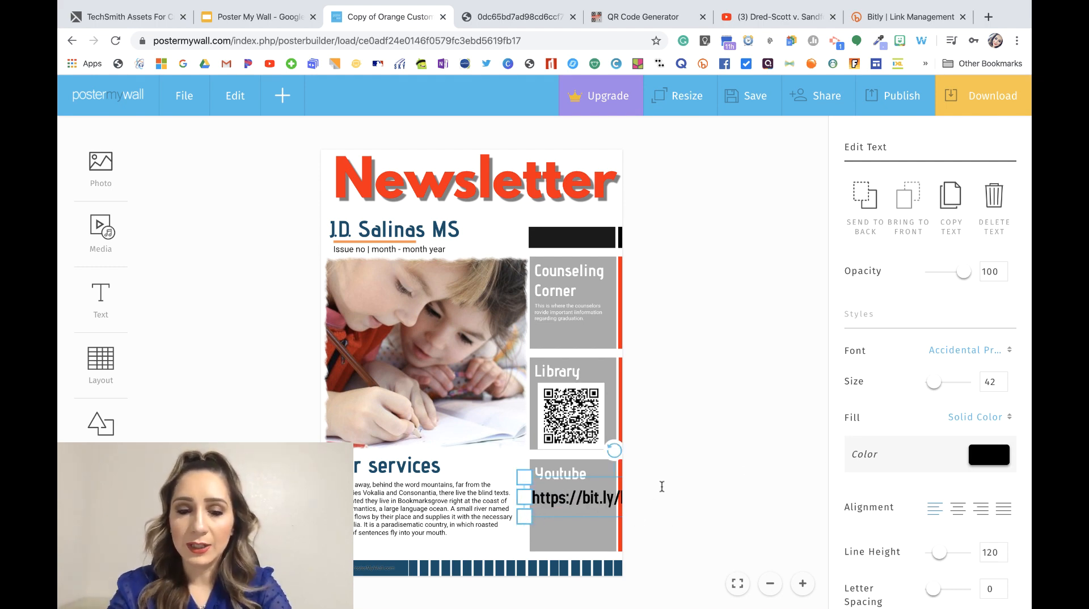
Set the font size of the bit.ly link text to 20
{"action": "triple_click", "coordinate": [576, 488]}
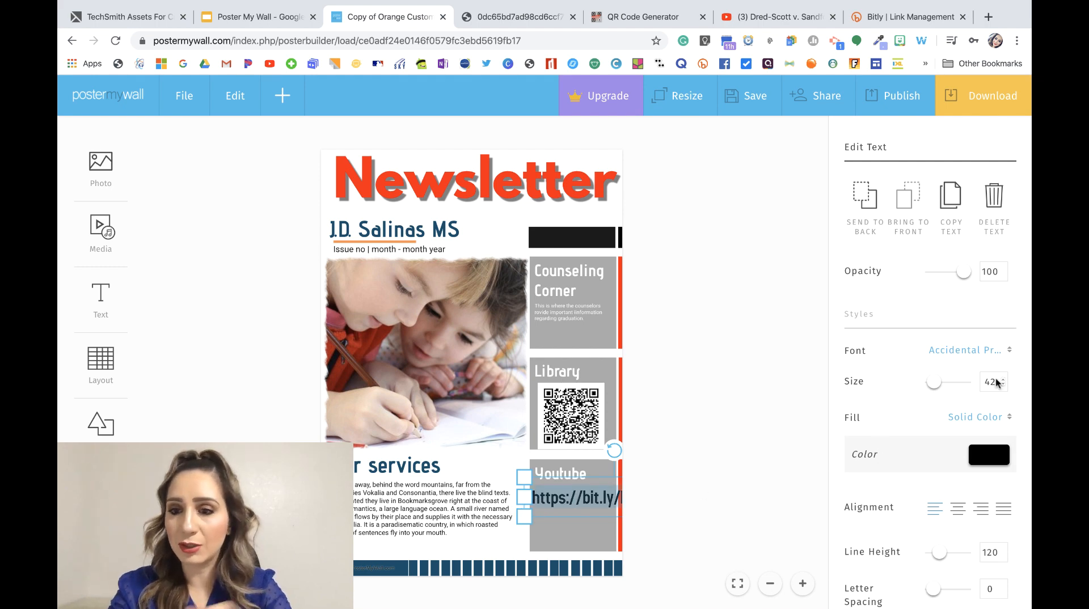
{"action": "left_click_drag", "start_coordinate": [996, 383], "coordinate": [976, 384]}
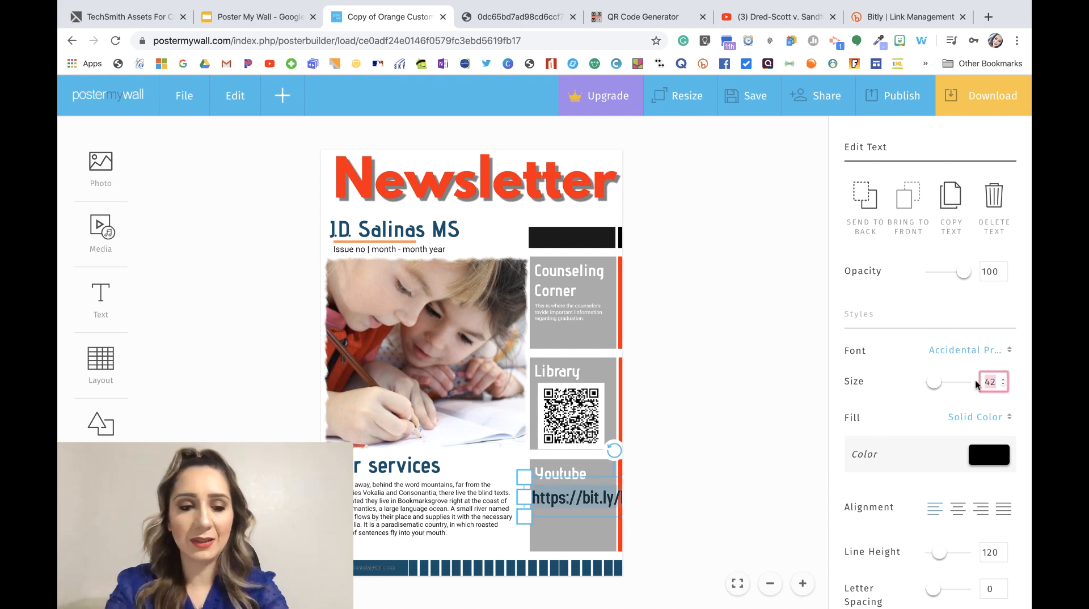
{"action": "type", "text": "20"}
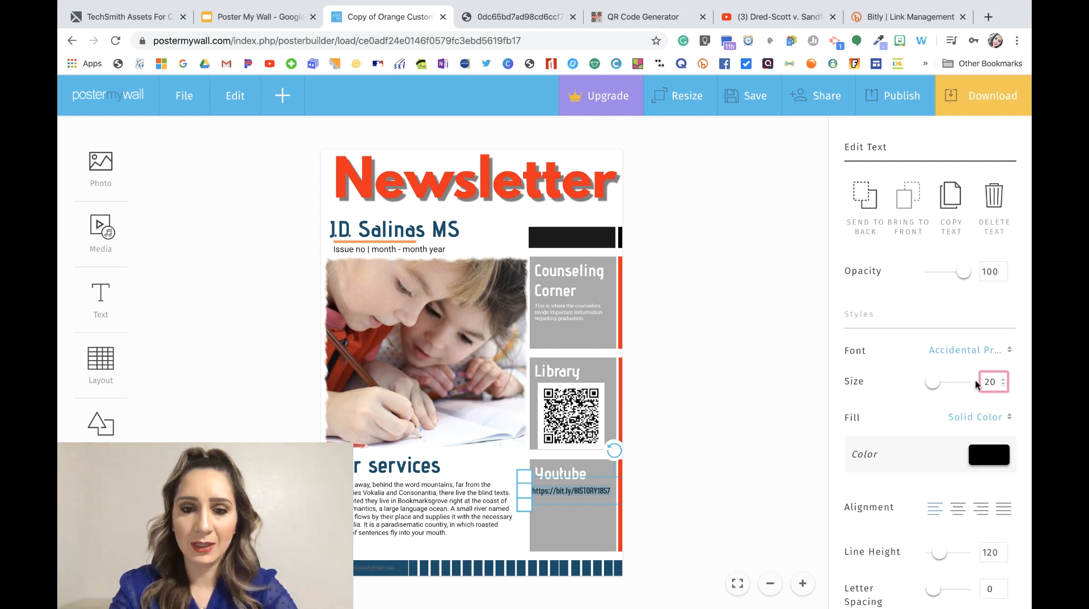
{"action": "left_click", "coordinate": [665, 530]}
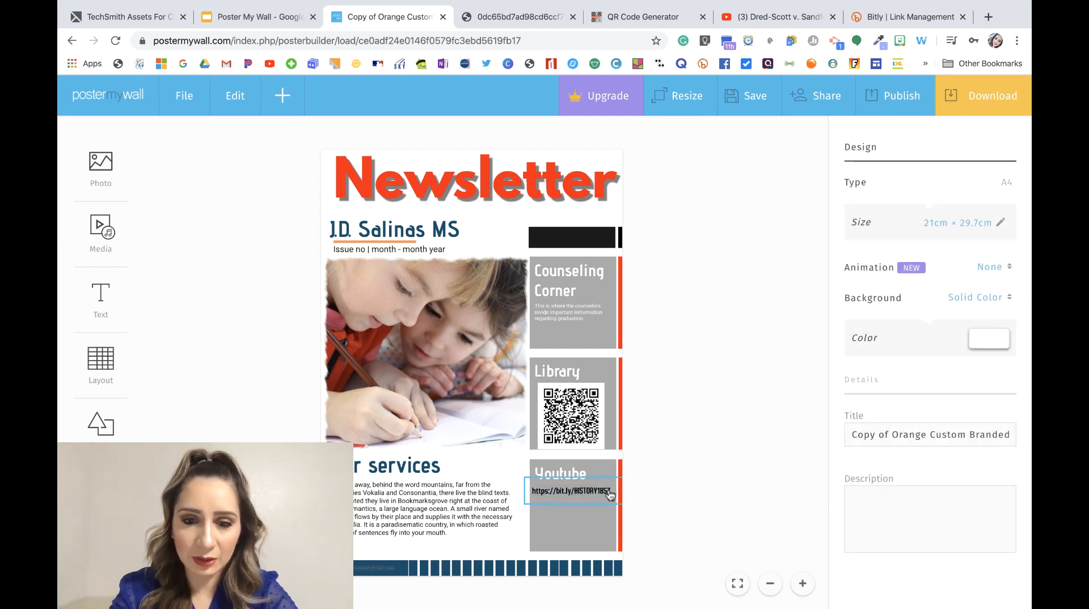
Nudge the bit.ly link text slightly to the right beneath the Youtube heading
{"action": "left_click", "coordinate": [610, 495]}
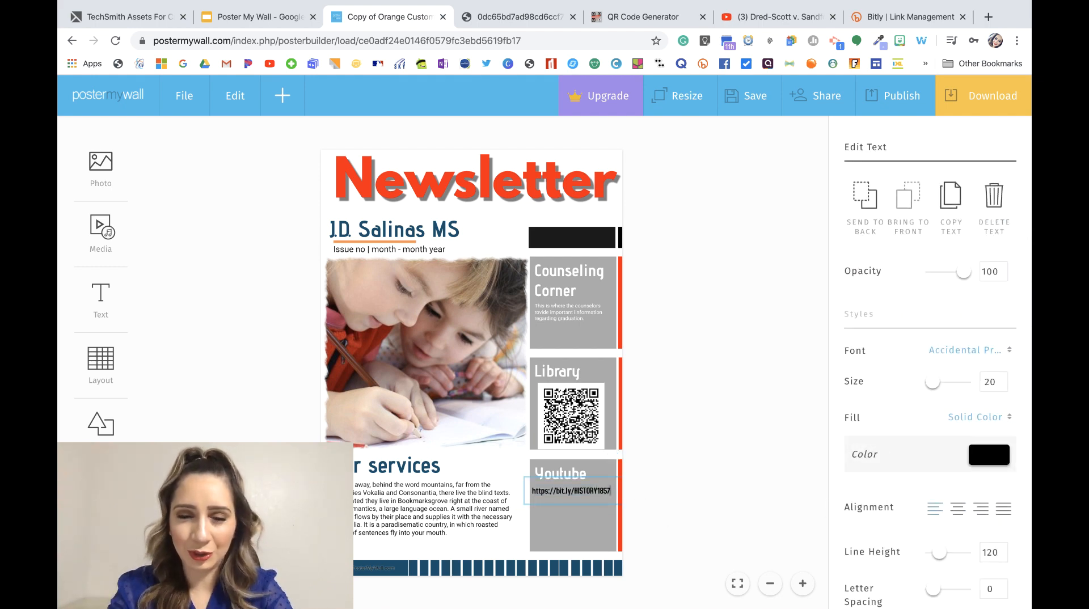
{"action": "left_click", "coordinate": [625, 517]}
{"action": "left_click_drag", "start_coordinate": [555, 494], "coordinate": [556, 491]}
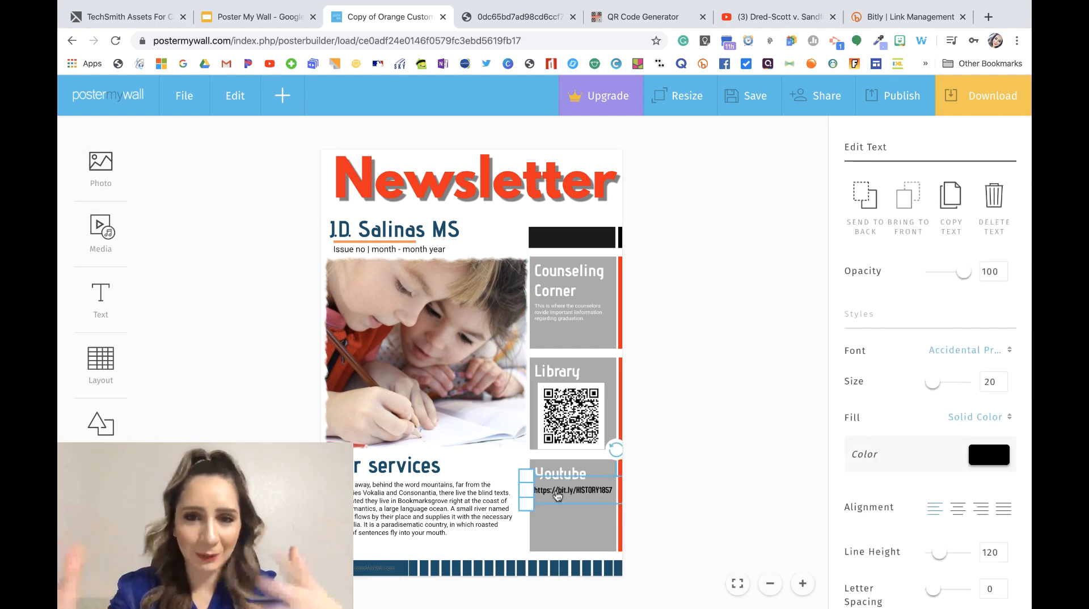
{"action": "left_click", "coordinate": [653, 542]}
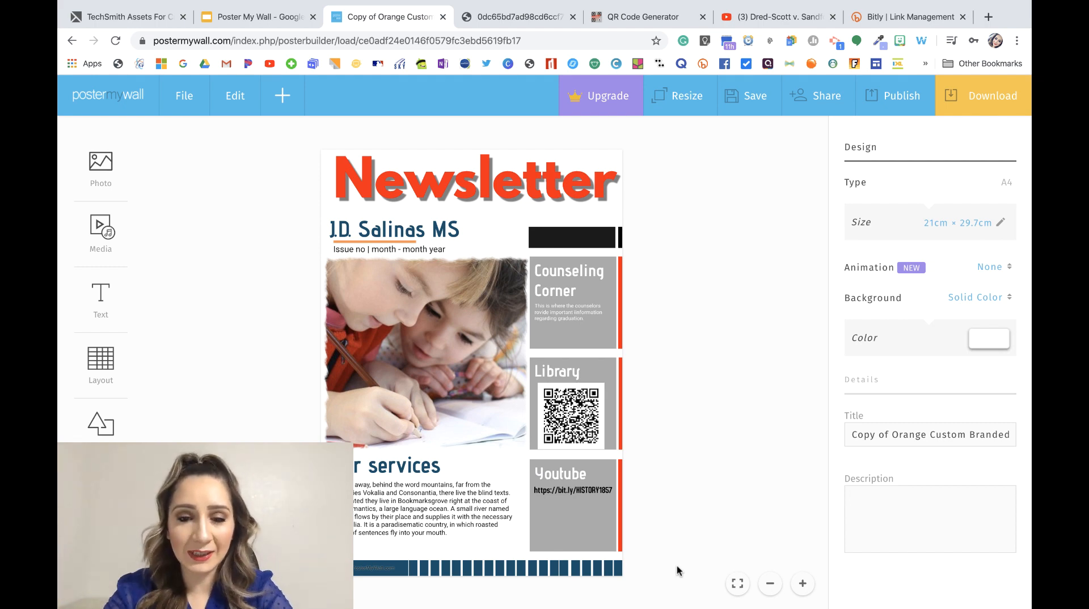
{"action": "left_click", "coordinate": [555, 496]}
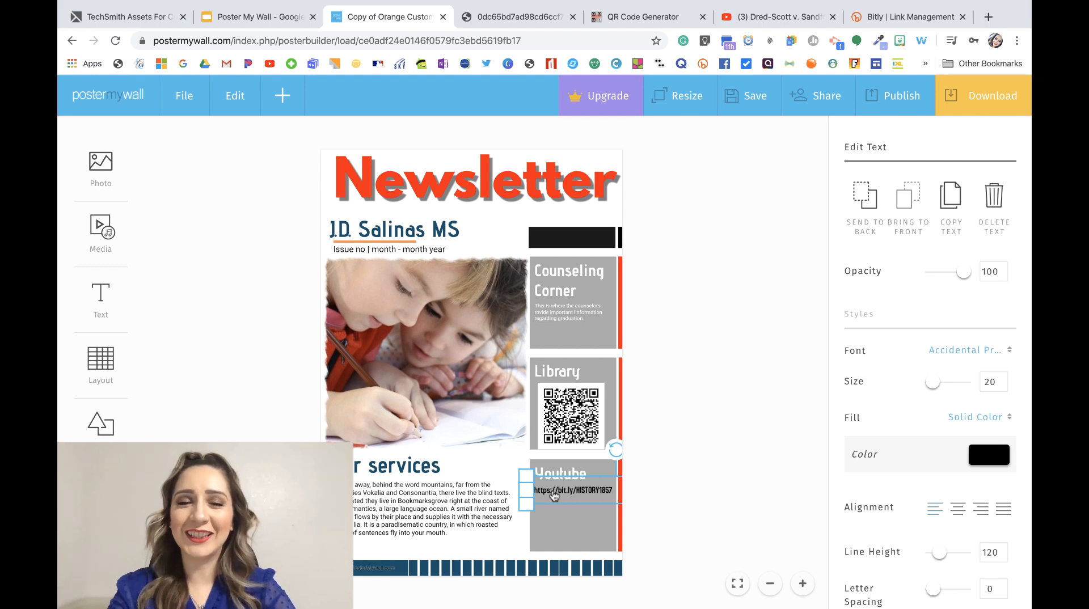
{"action": "left_click", "coordinate": [555, 495]}
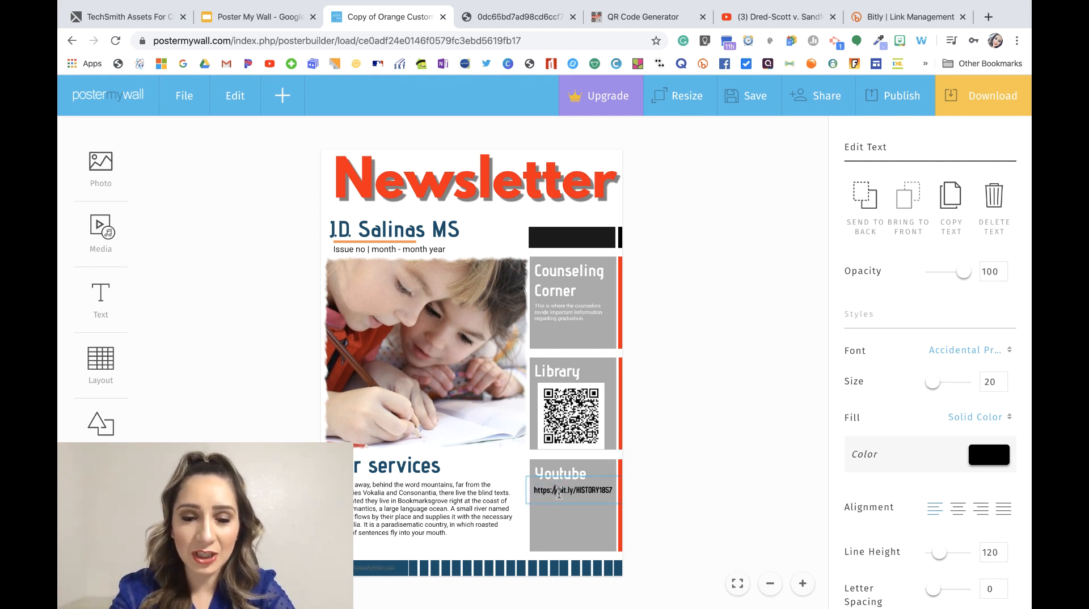
{"action": "left_click_drag", "start_coordinate": [558, 491], "coordinate": [513, 488]}
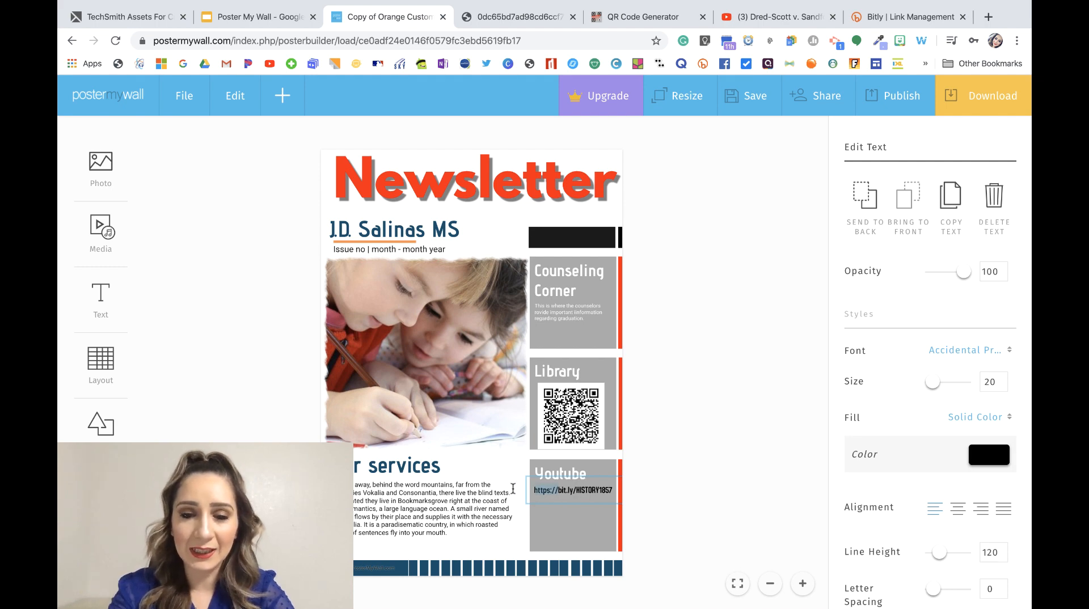
{"action": "key", "text": "BackSpace"}
{"action": "left_click", "coordinate": [660, 488]}
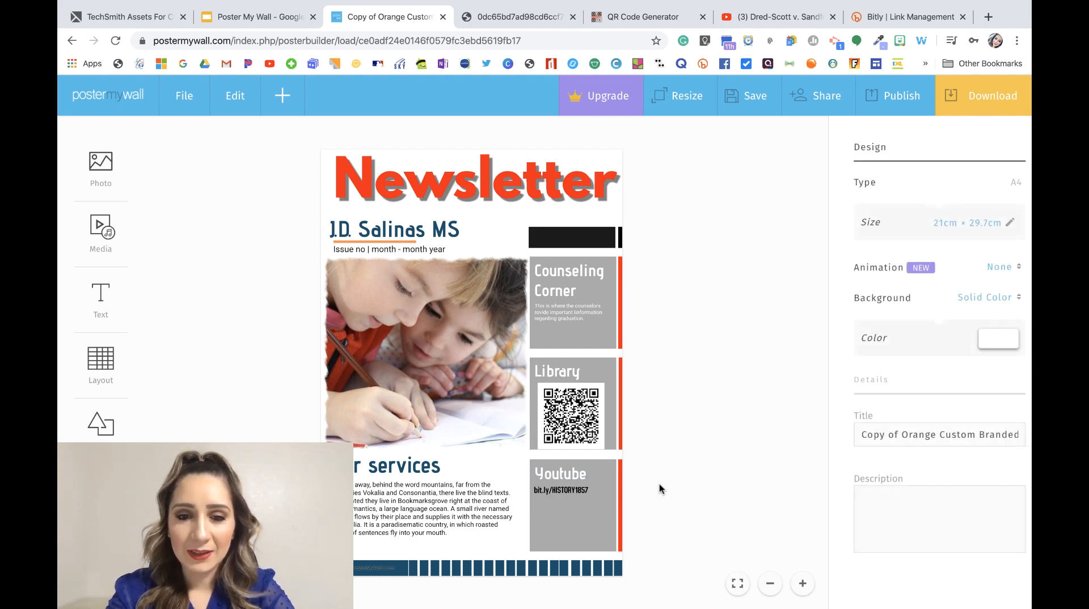
{"action": "left_click", "coordinate": [566, 495]}
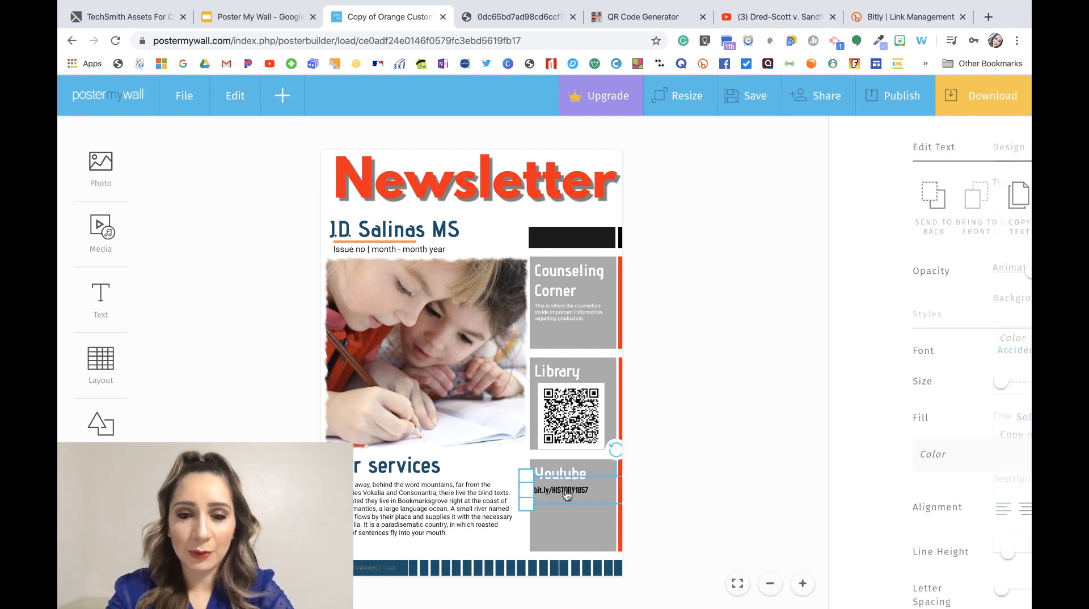
{"action": "left_click", "coordinate": [688, 535]}
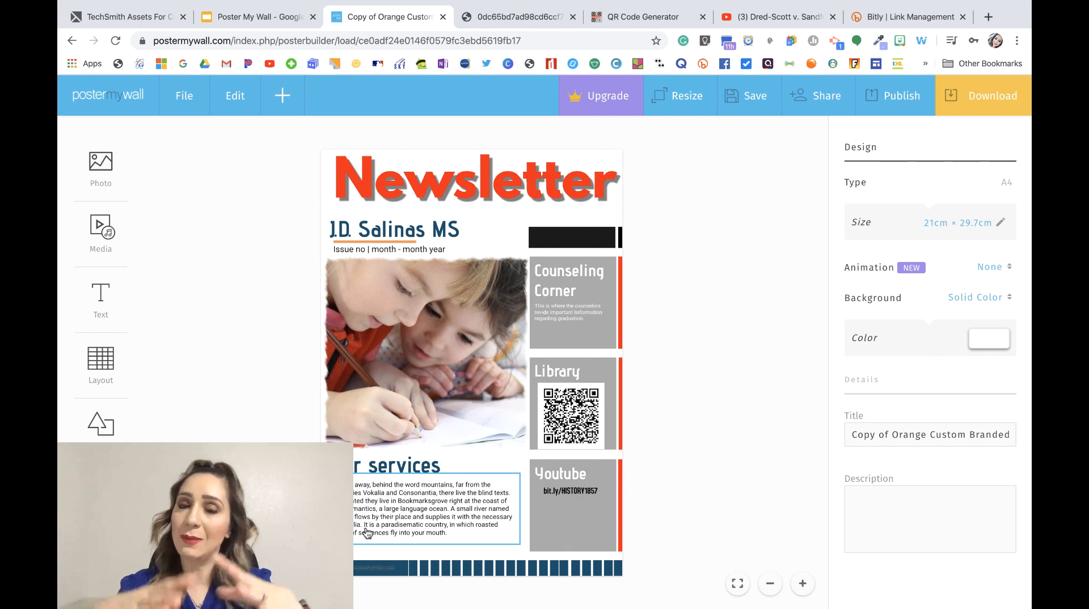
Save the newsletter design and download it as the free Basic Image in JPG format
{"action": "left_click", "coordinate": [748, 110]}
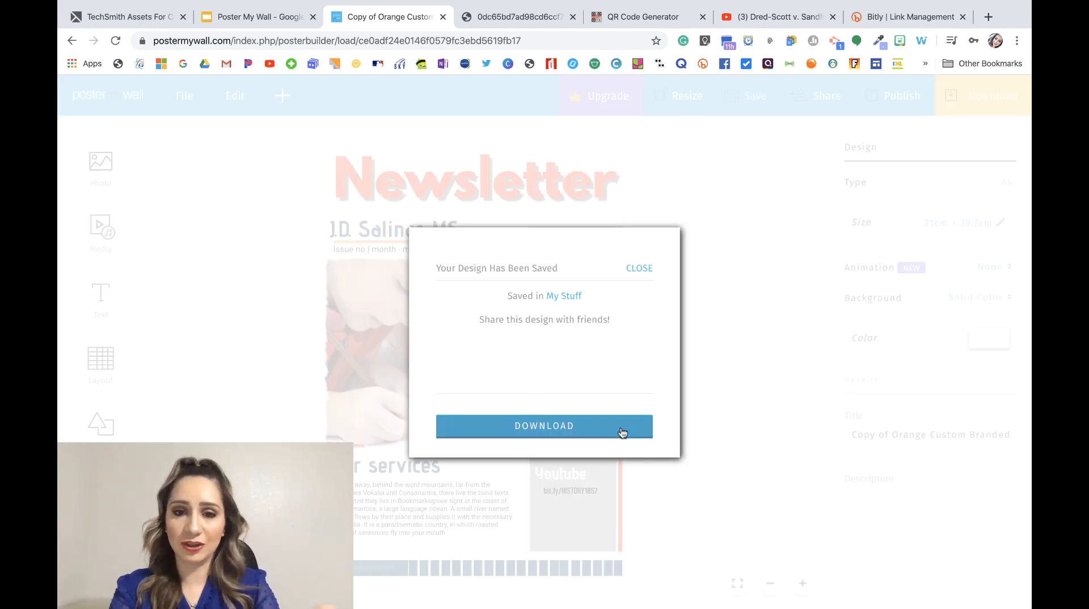
{"action": "left_click", "coordinate": [556, 435]}
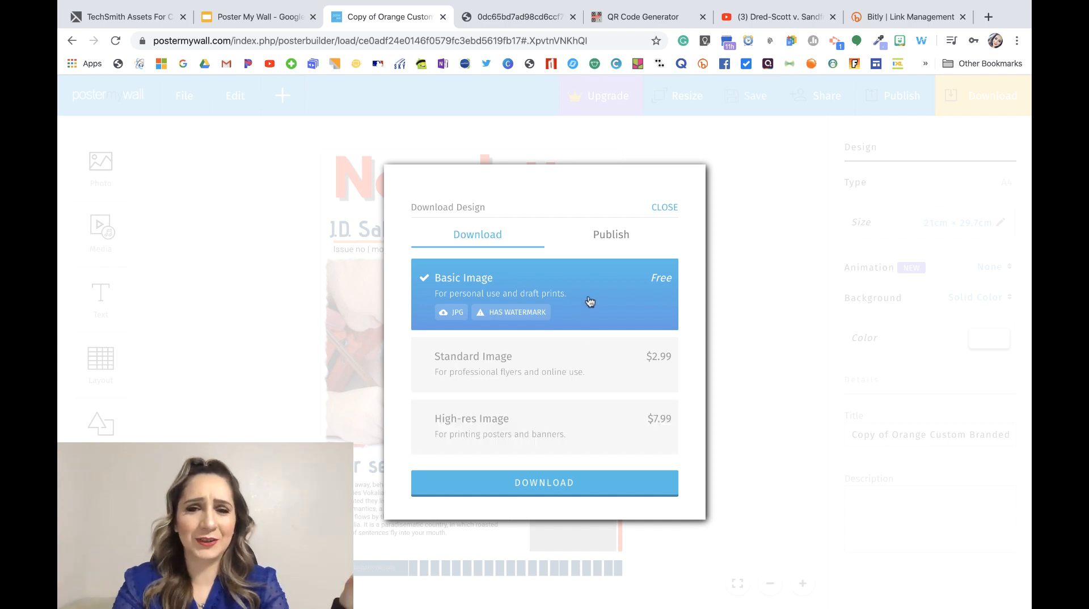
{"action": "left_click", "coordinate": [539, 489]}
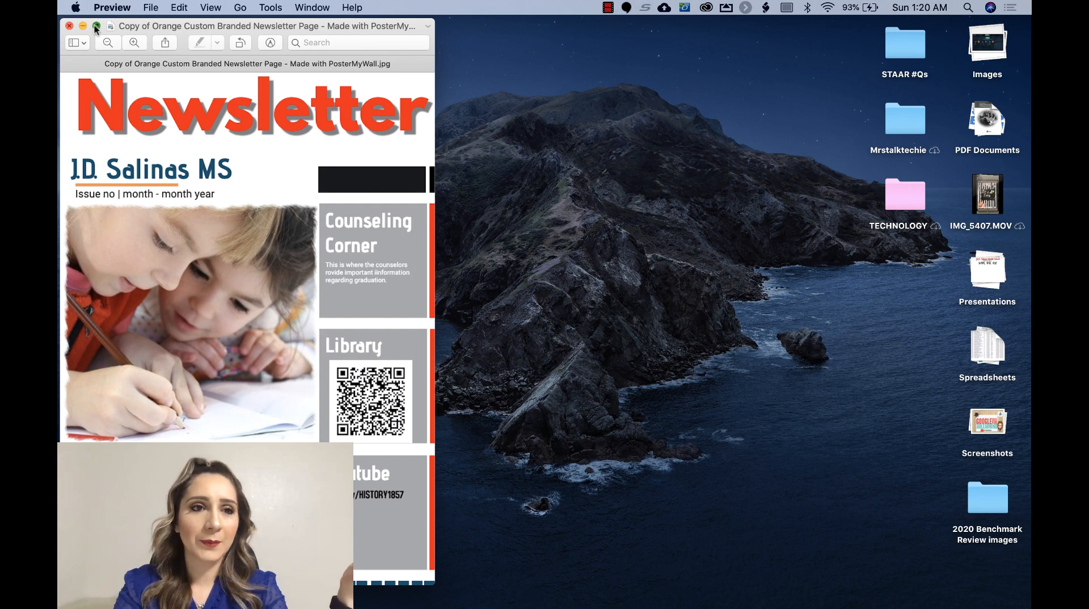
View the downloaded newsletter image full screen in Preview
{"action": "left_click", "coordinate": [96, 27]}
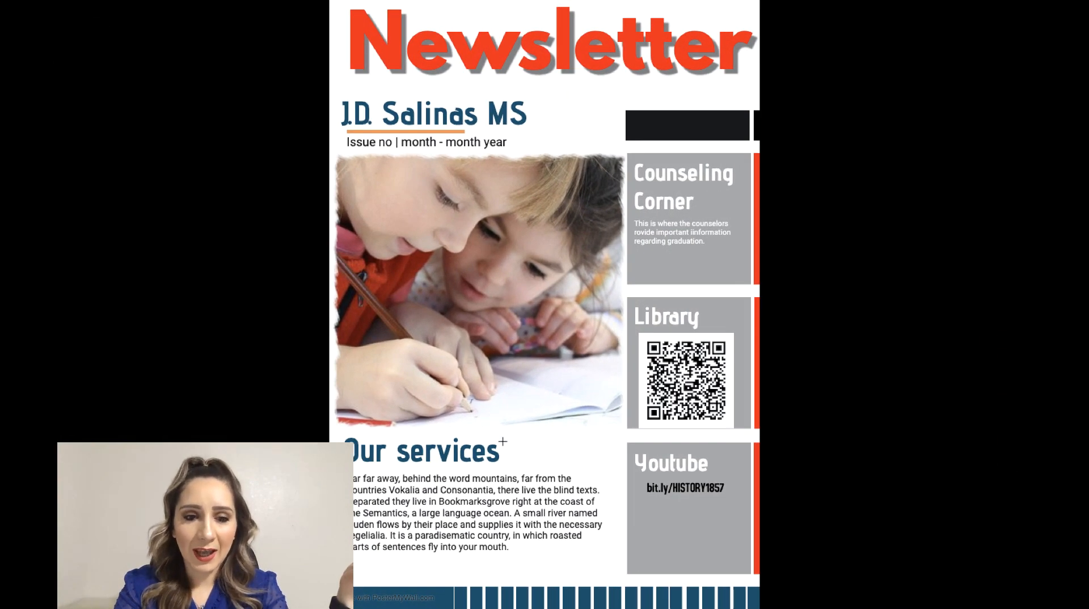